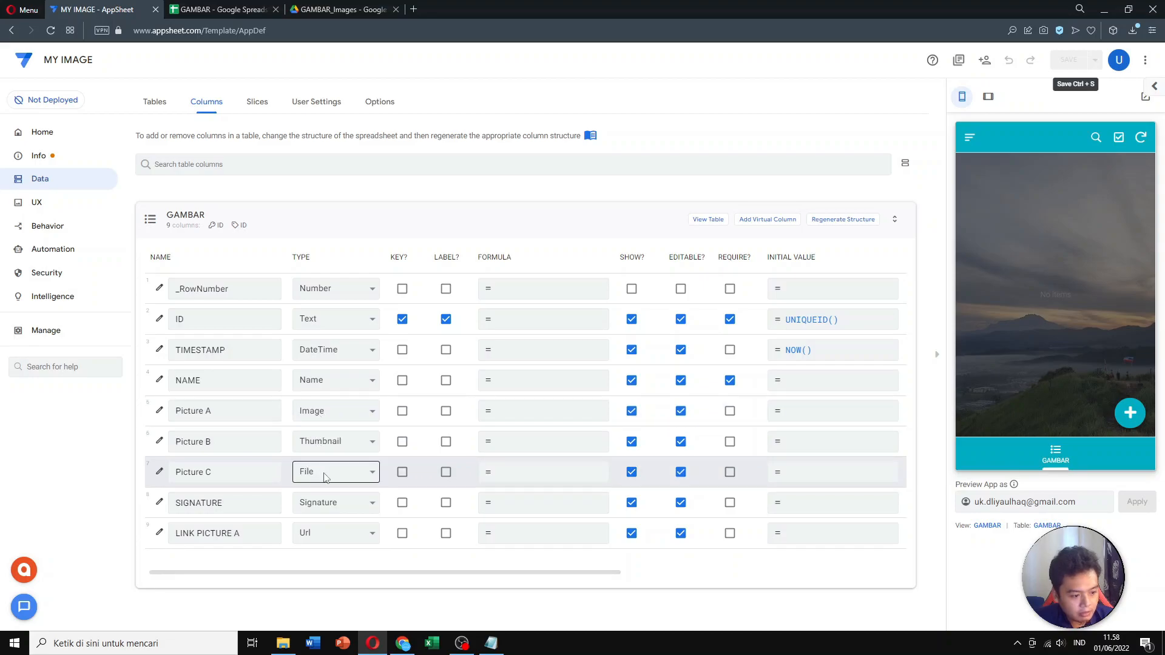
- Look over the source images in the APIC folder and start a new record in the app preview named "pemandangan 1"
click(284, 643)
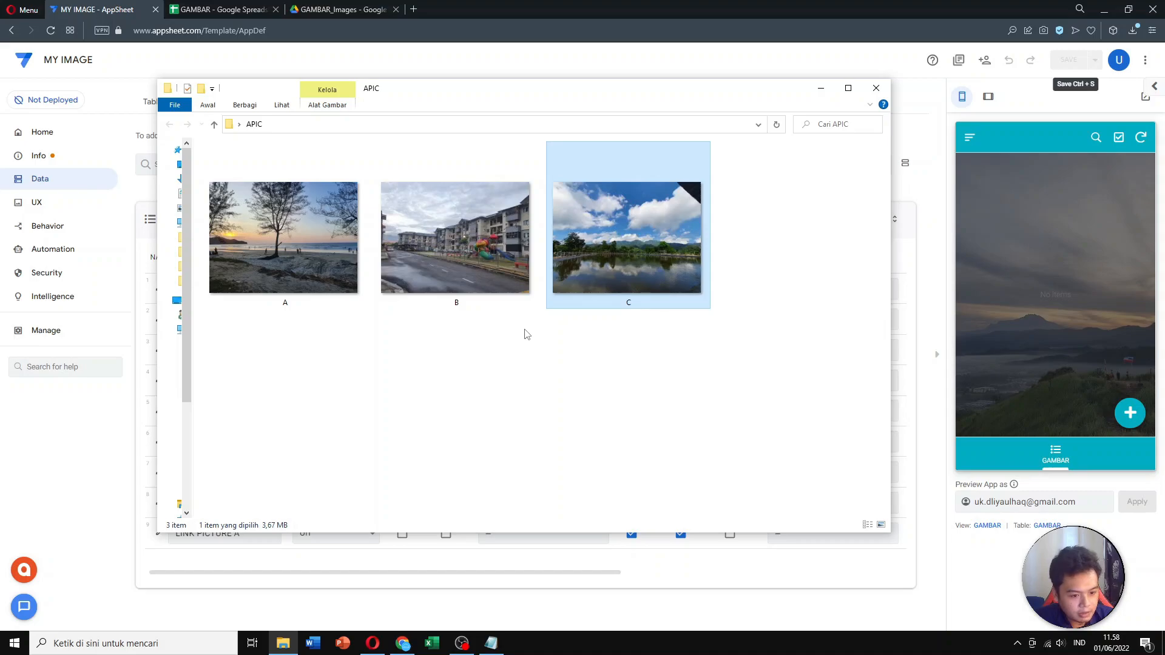
click(374, 646)
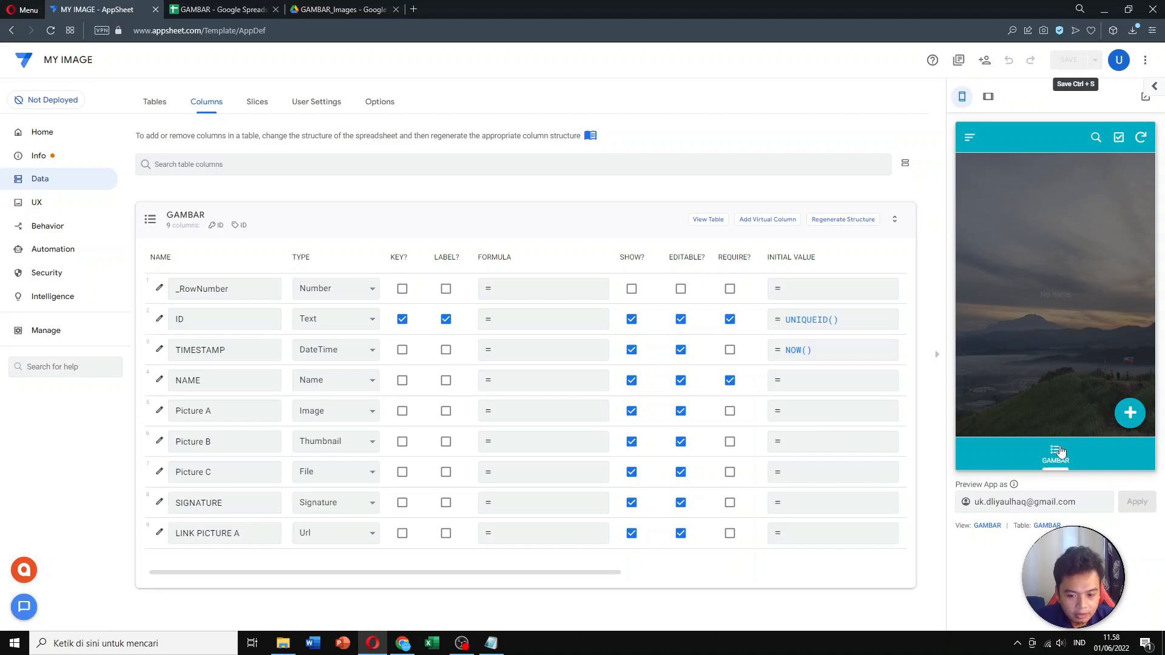
click(1130, 413)
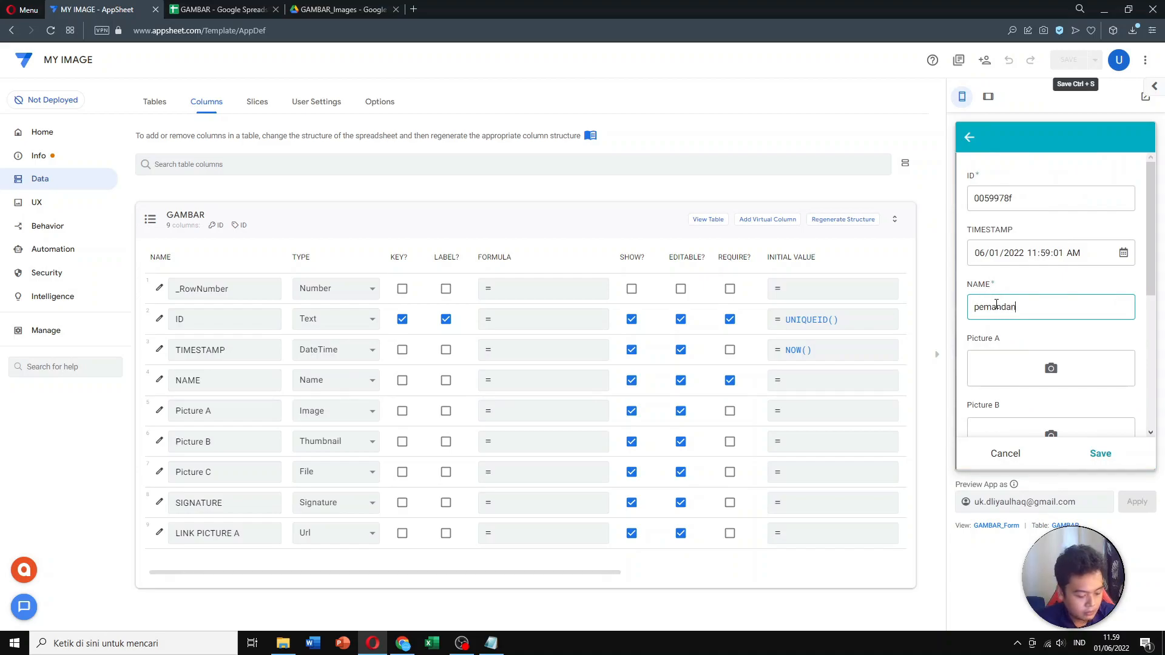
click(997, 304)
text(pemandangan 1)
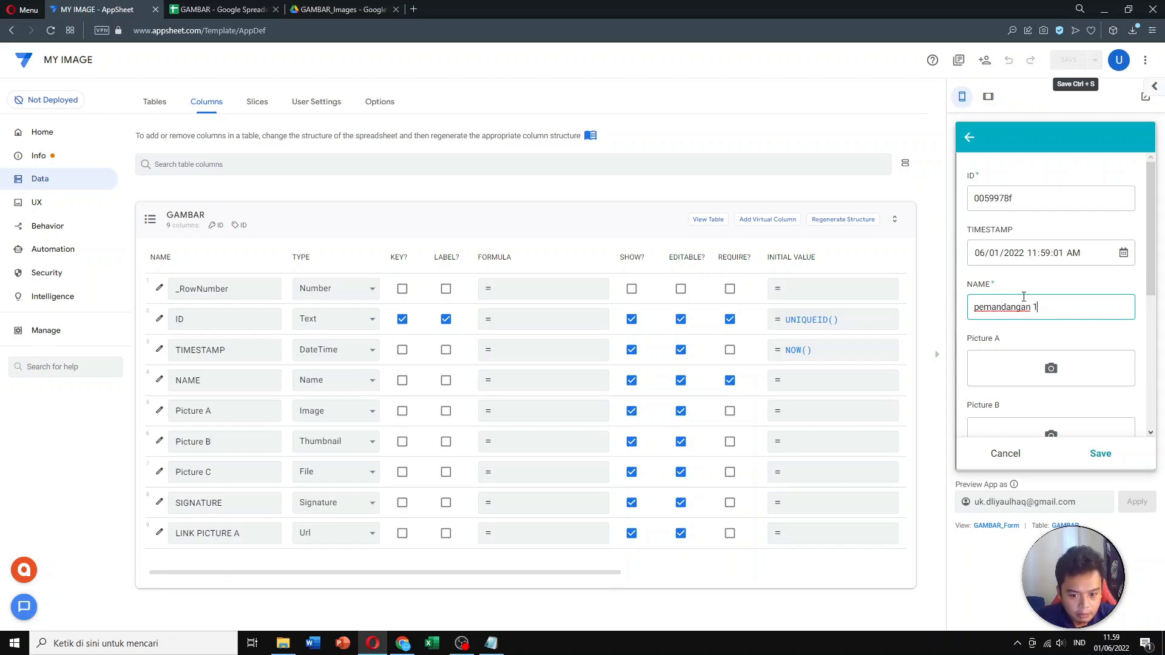
- Attach image B from the APIC folder to the Picture A field of the new record
scroll(1026, 300, down, 1)
click(1042, 306)
click(995, 458)
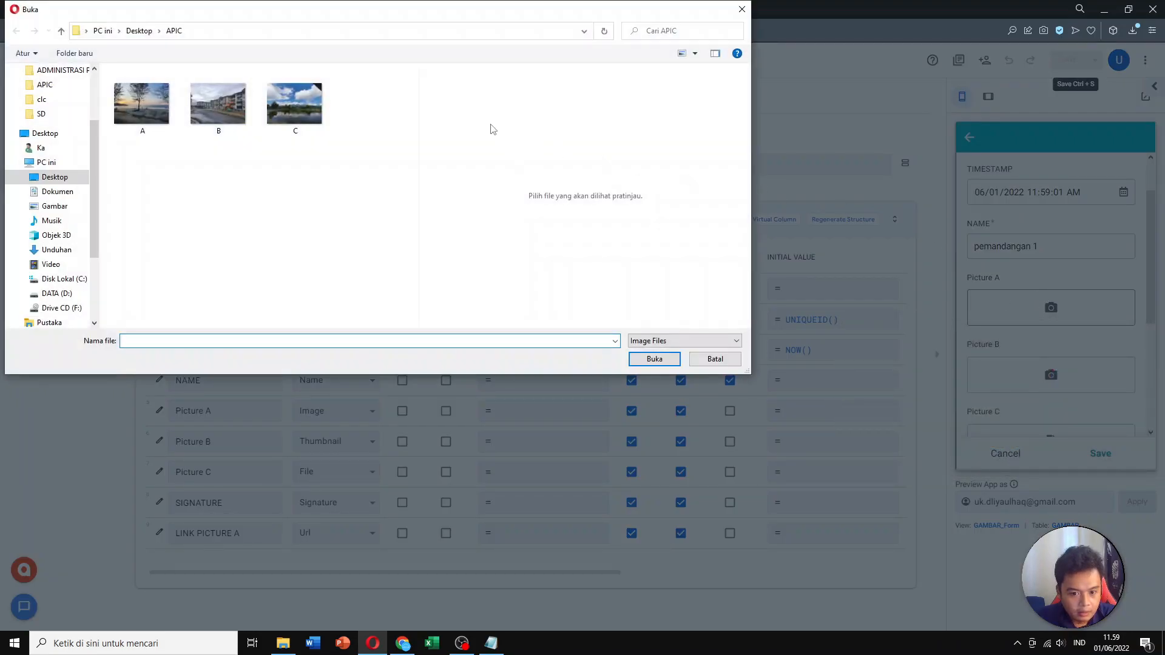
click(219, 119)
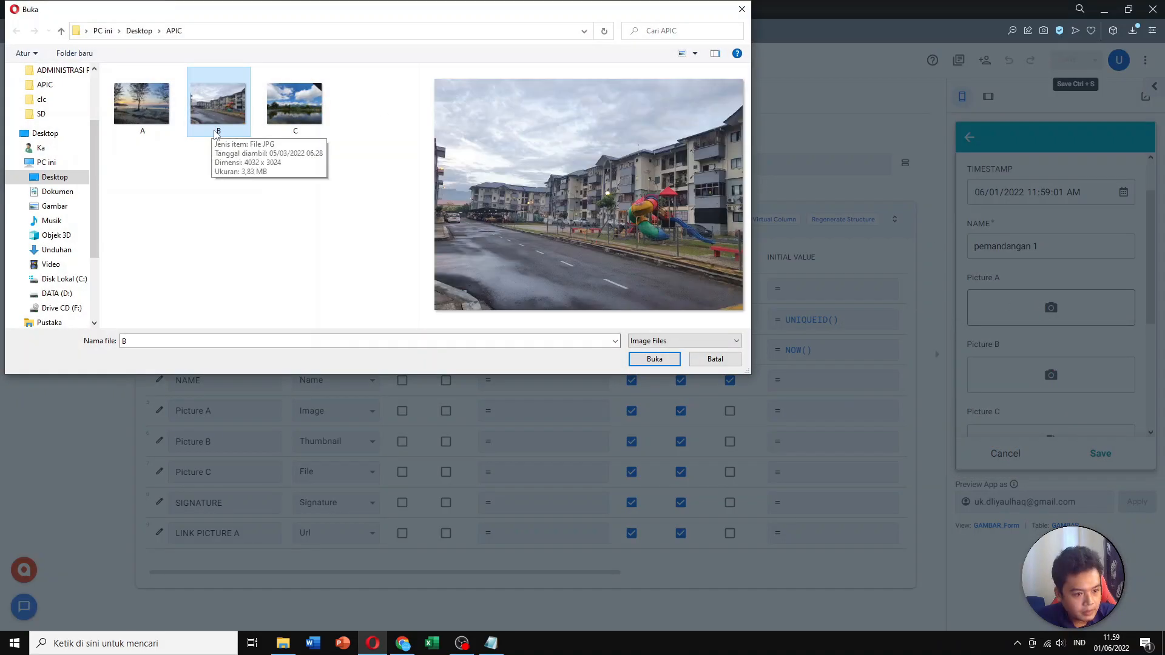
click(654, 359)
- Attach the same image B to the record's Picture B field
scroll(1032, 328, down, 1)
click(1050, 386)
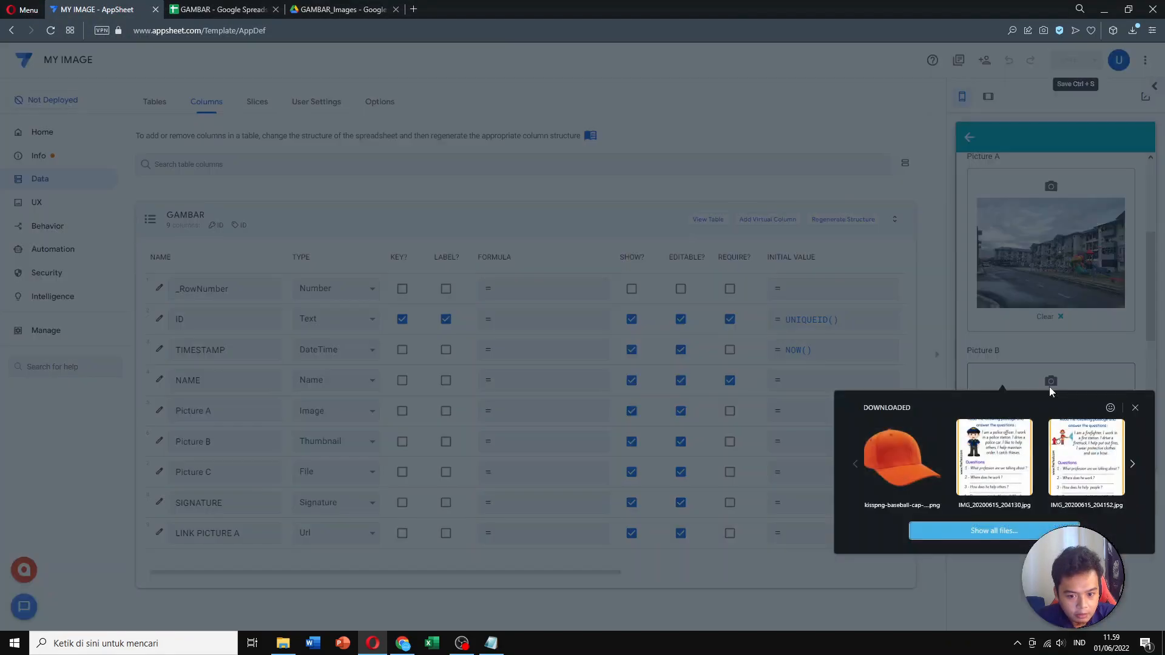
click(995, 532)
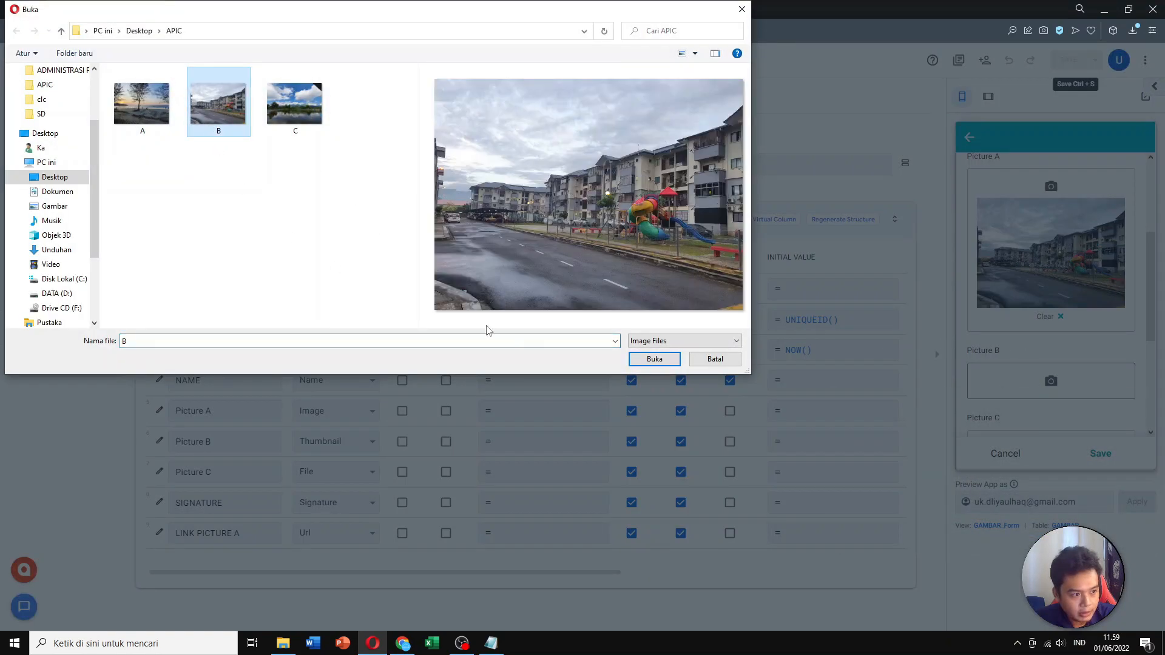
click(643, 359)
- Switch the app preview to tablet size and attach image file B to the record's Picture C field
scroll(1126, 337, down, 2)
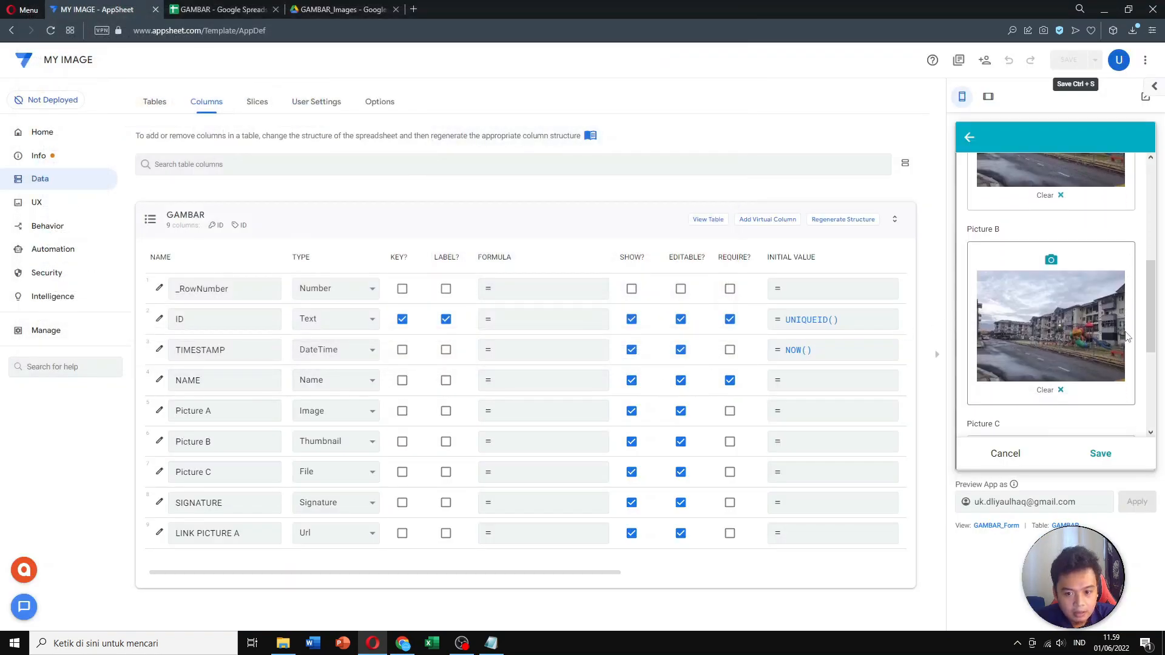
scroll(1127, 337, down, 2)
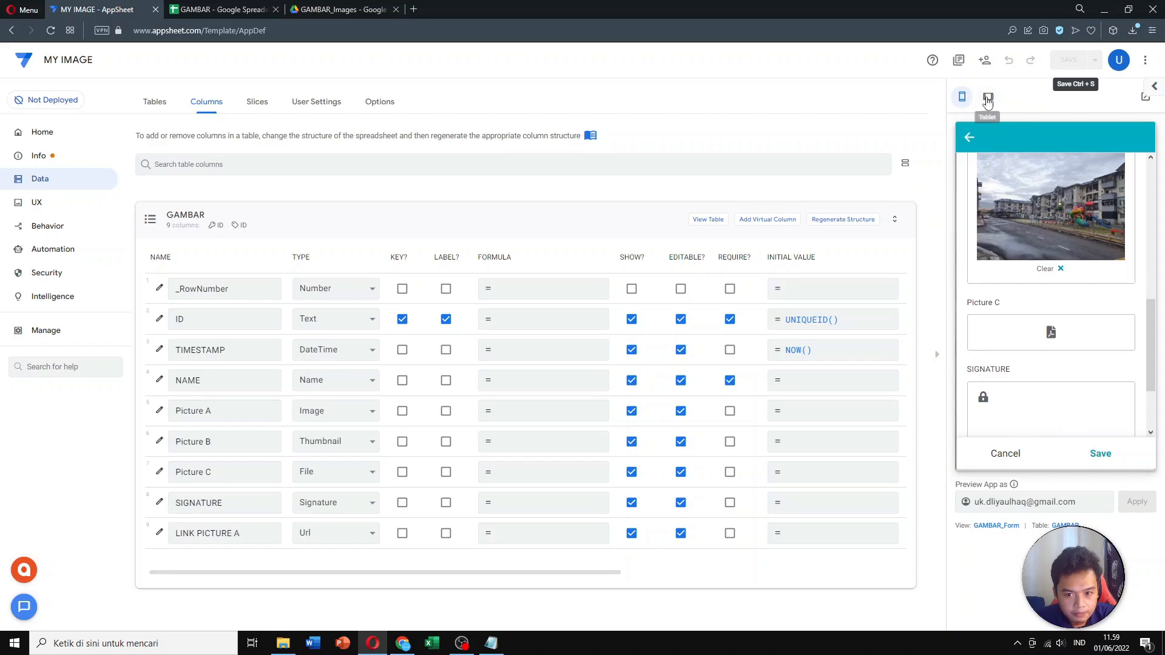
click(988, 96)
scroll(935, 328, down, 4)
scroll(931, 326, up, 1)
click(931, 325)
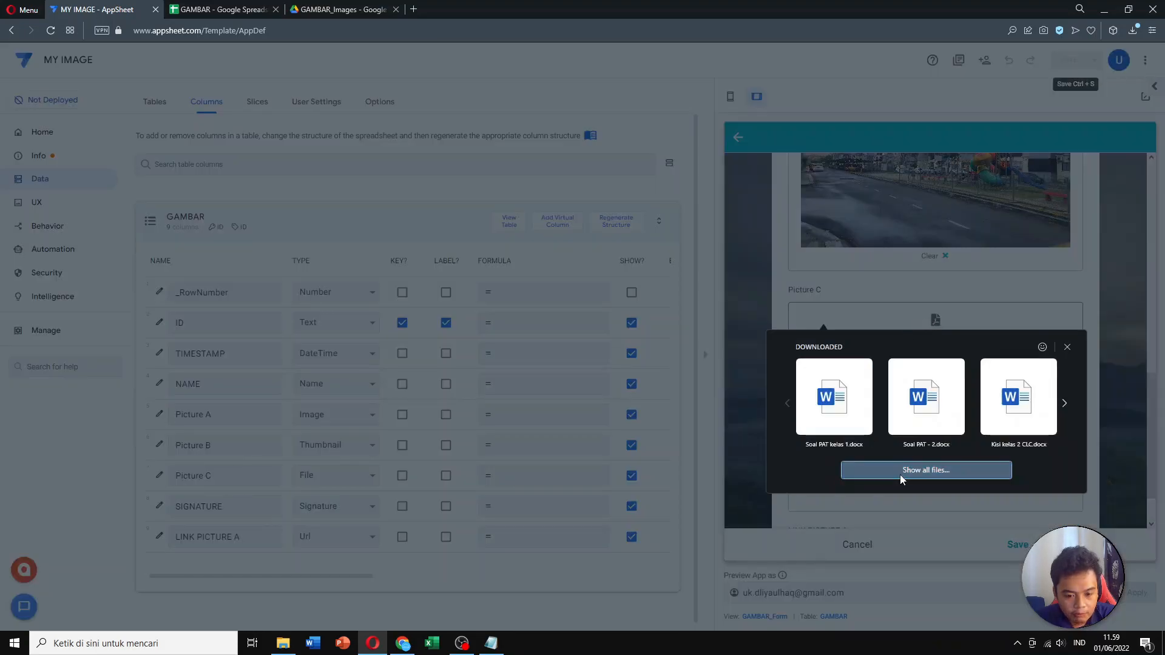
click(901, 475)
click(218, 103)
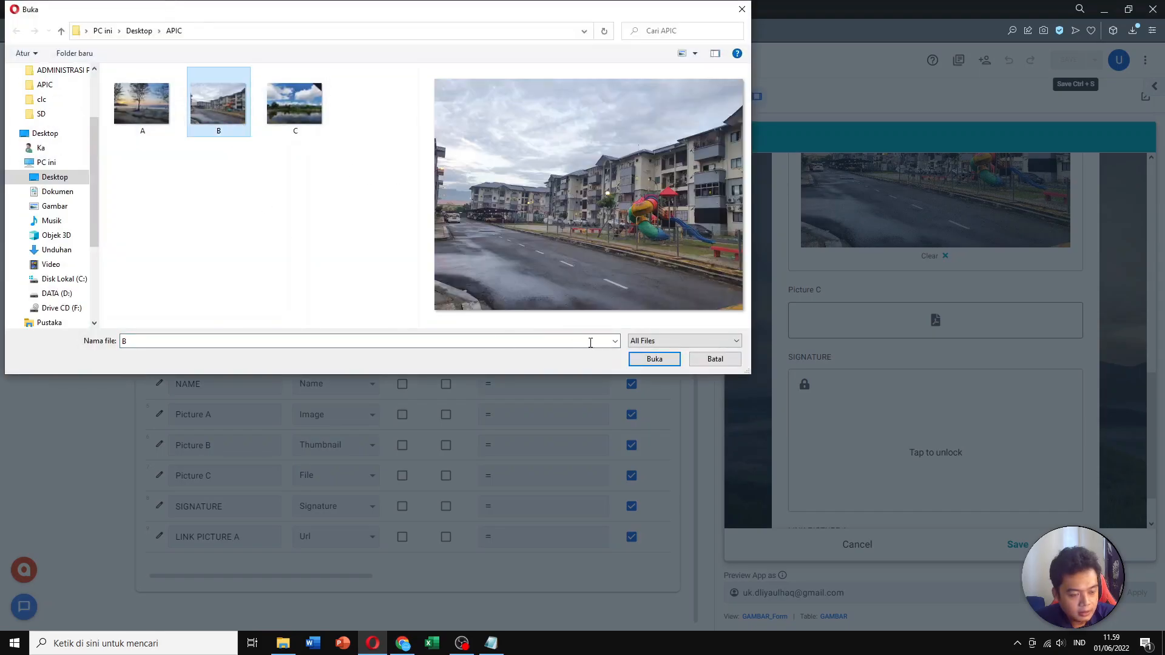
click(654, 360)
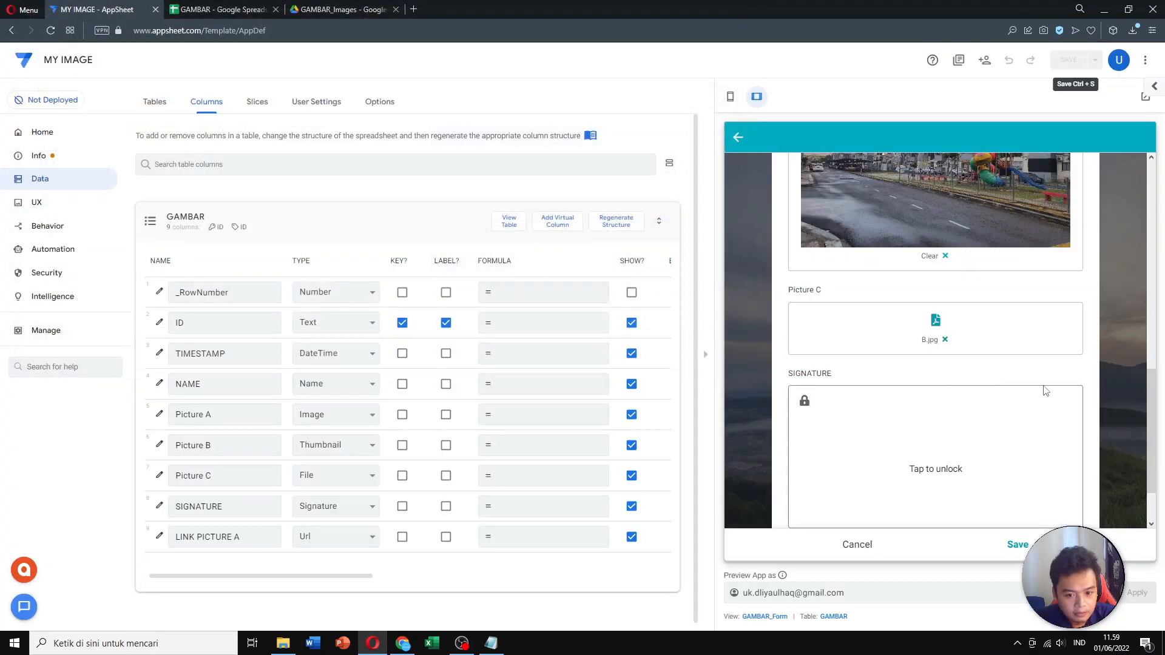
- Unlock the record's SIGNATURE field and draw a short horizontal stroke with a small upward hook at its end
scroll(1043, 385, up, 4)
scroll(1019, 302, down, 2)
scroll(1017, 303, up, 5)
scroll(1017, 305, down, 4)
scroll(1018, 304, down, 5)
click(944, 408)
mouse_move(904, 399)
mouse_down()
mouse_move(972, 389)
mouse_move(973, 401)
mouse_up()
- Save the completed record and sync the app preview
scroll(965, 430, up, 10)
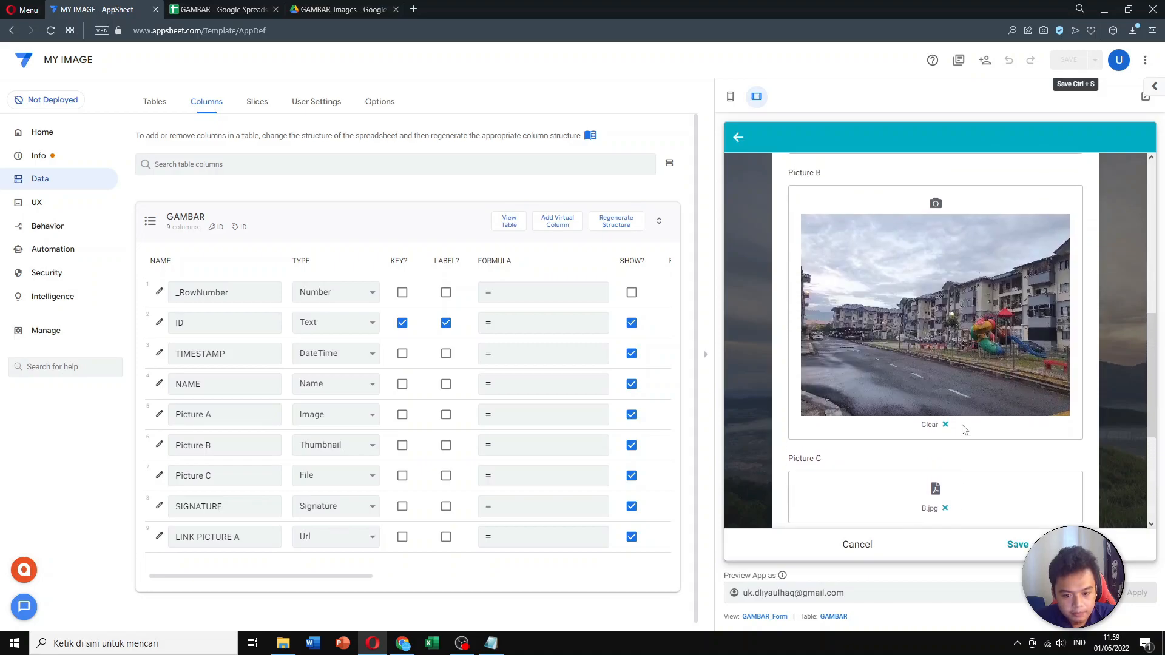
scroll(964, 429, down, 6)
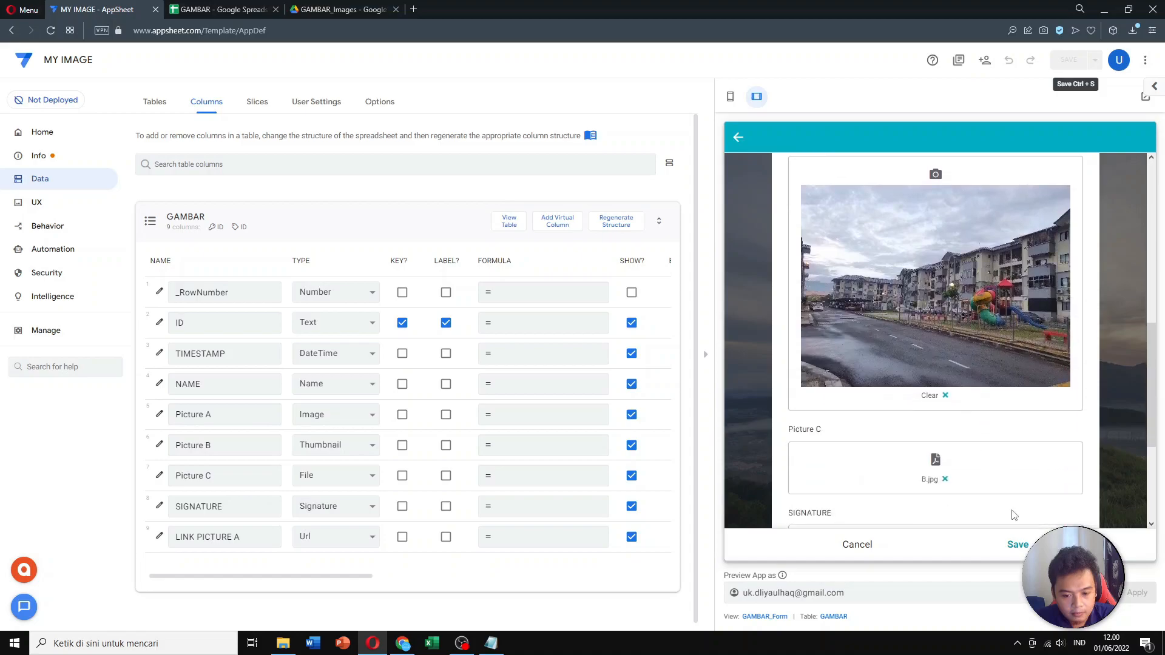
click(1018, 545)
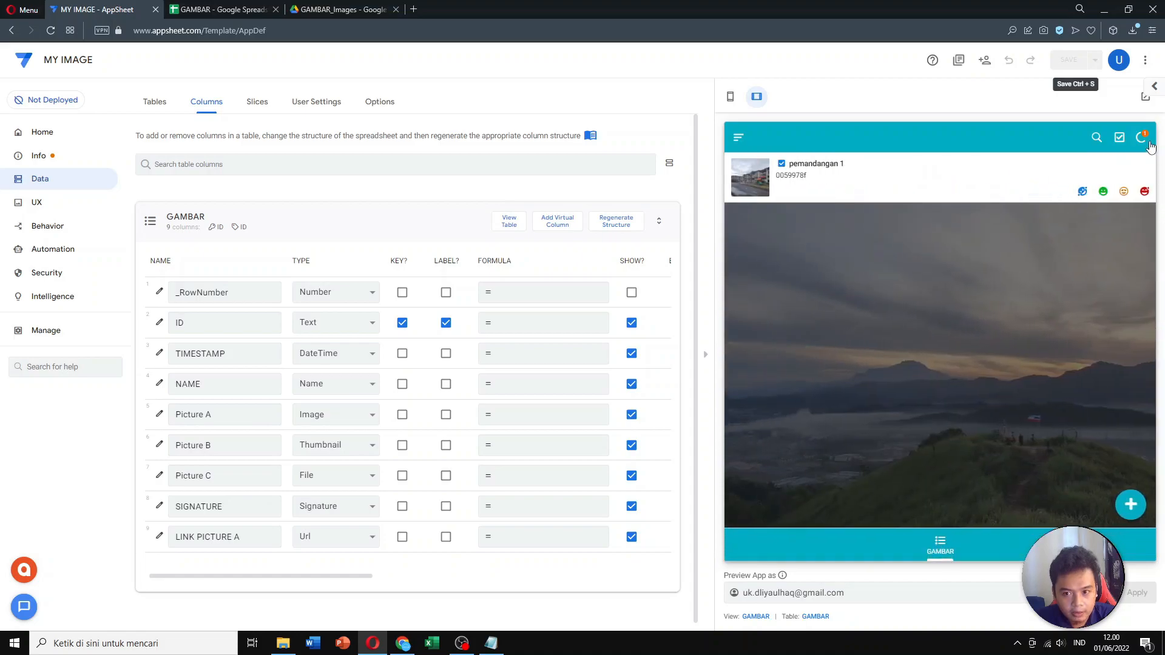
click(1142, 138)
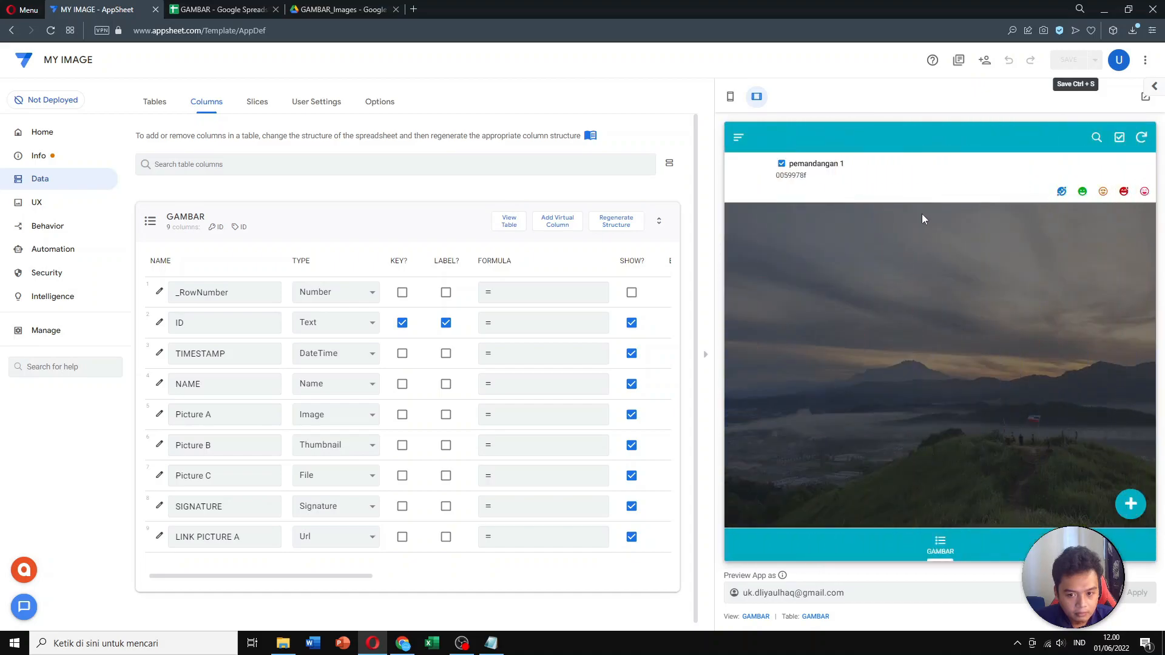
- Open the saved "pemandangan 1" record and review its pictures, signature and picture link
click(875, 186)
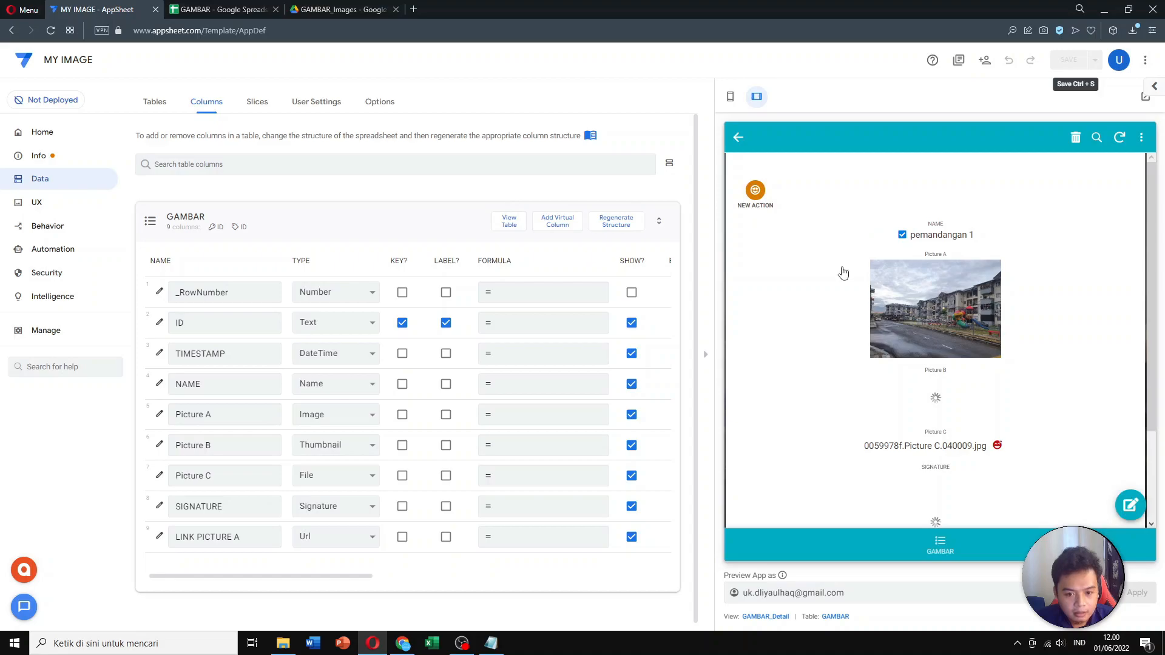
scroll(844, 274, down, 1)
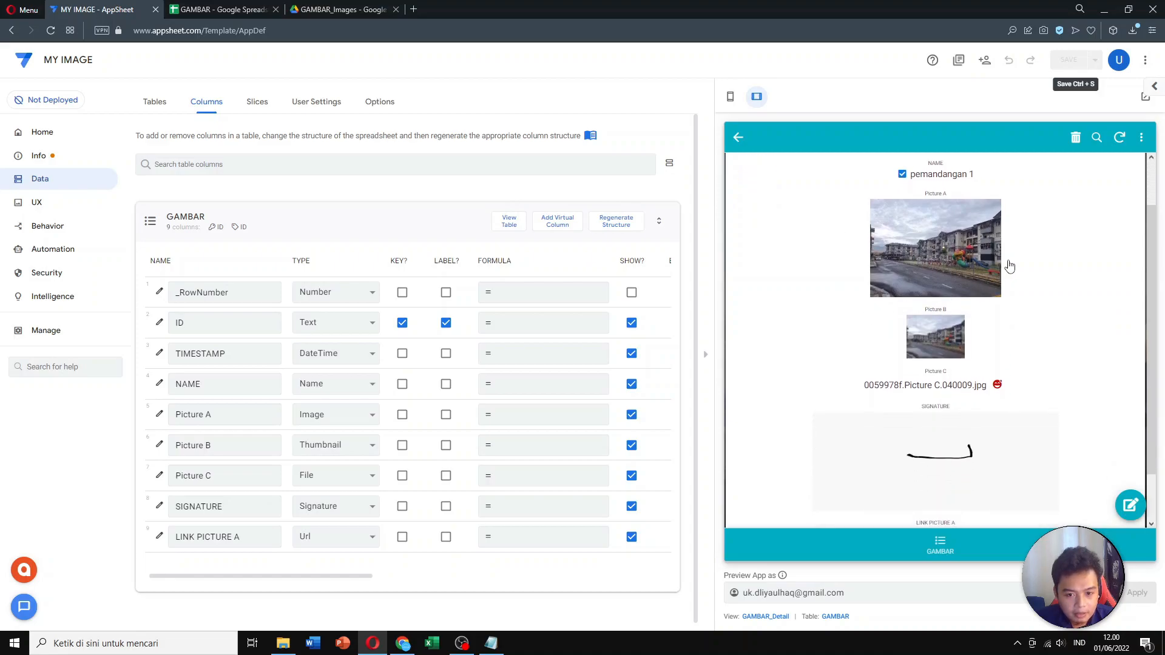
scroll(1046, 235, down, 1)
scroll(1054, 232, up, 1)
- Compare the column types of Picture A, Picture B and Picture C with how each one appears in the record's detail view
click(251, 414)
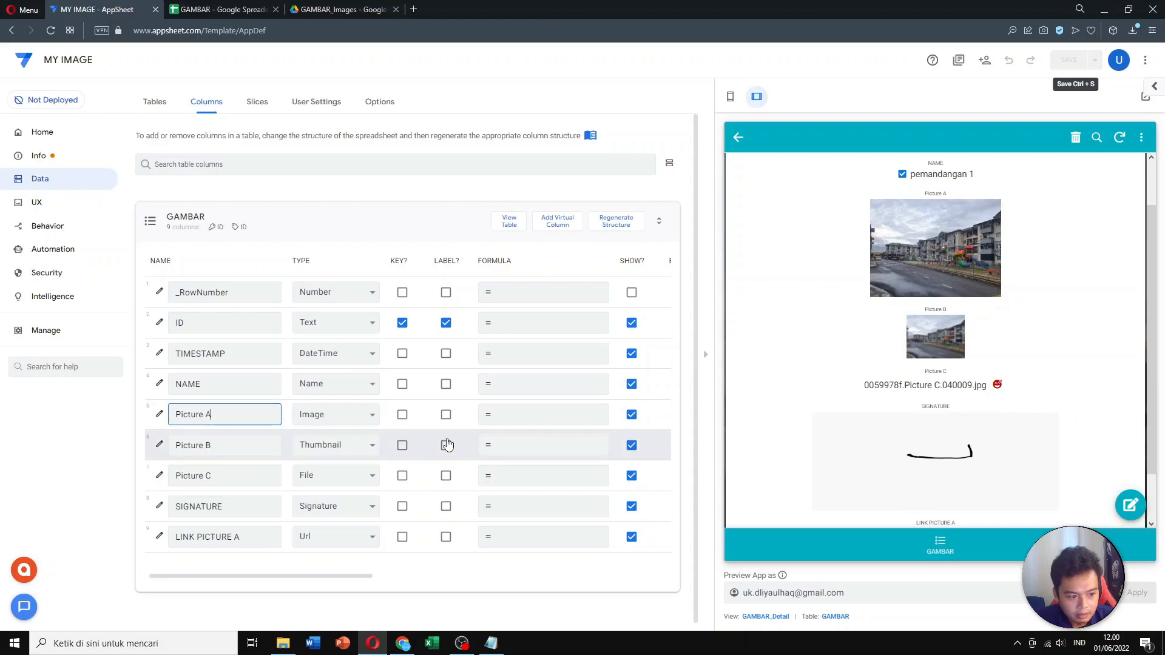
click(344, 448)
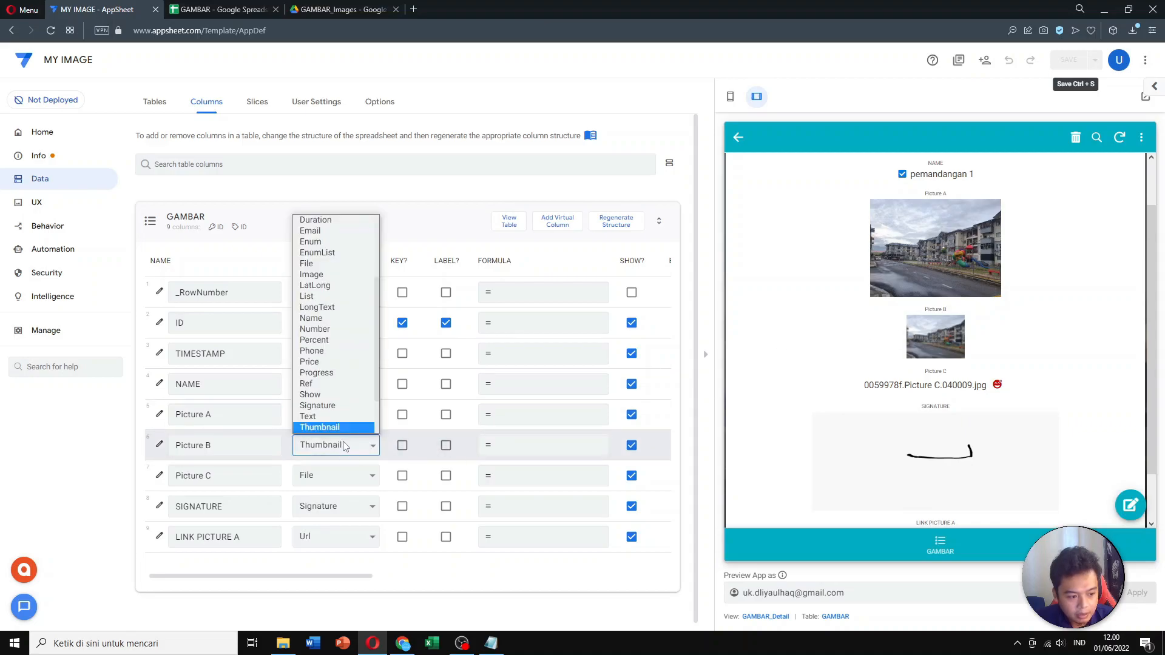
click(343, 448)
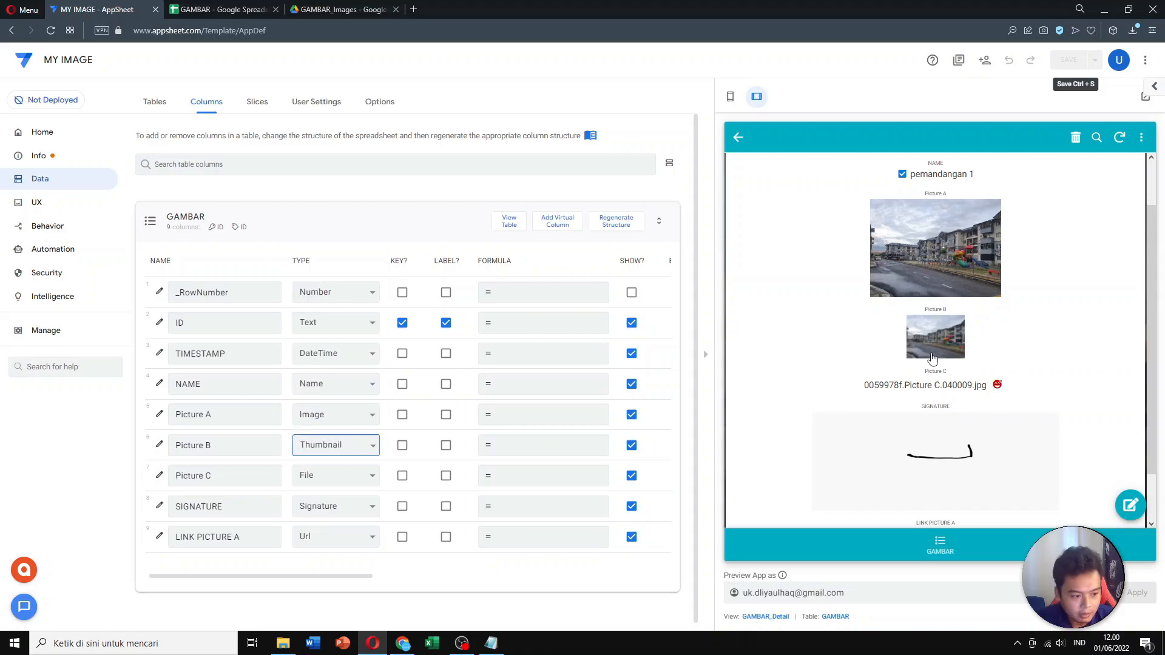
scroll(923, 357, down, 1)
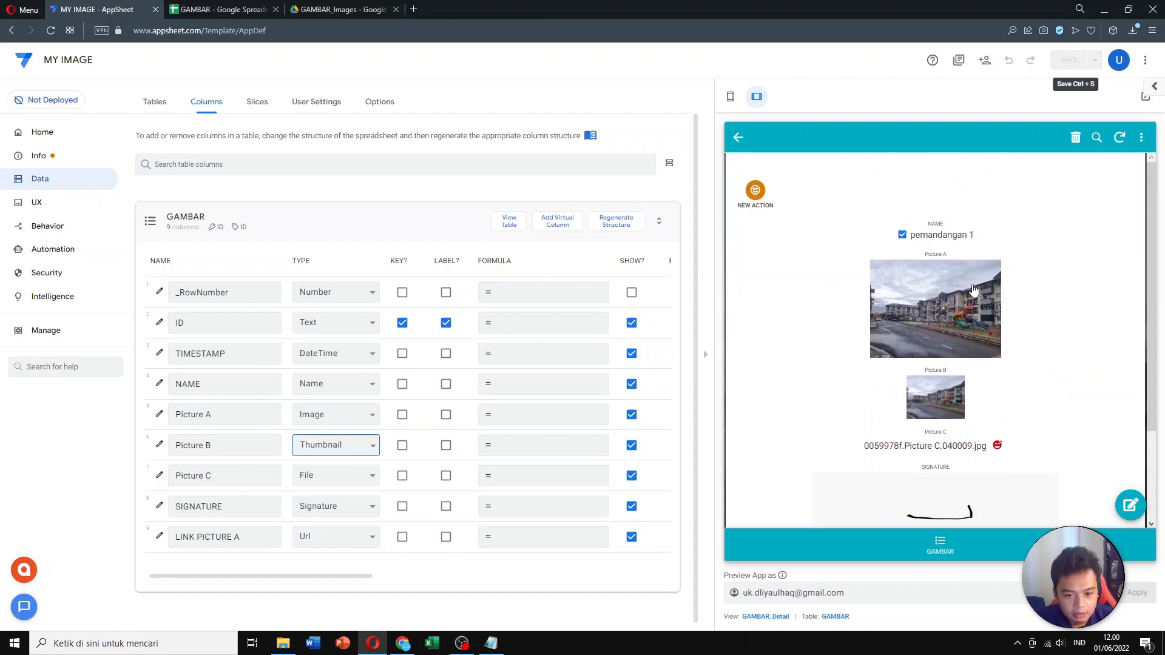
scroll(953, 416, down, 1)
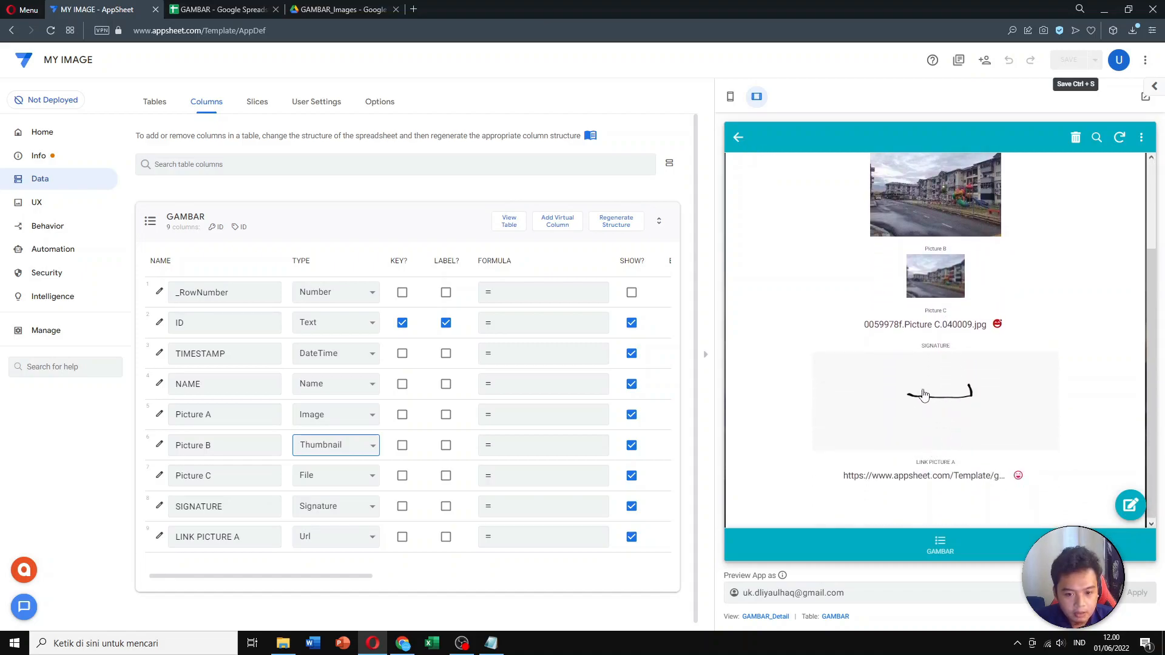
scroll(924, 394, up, 2)
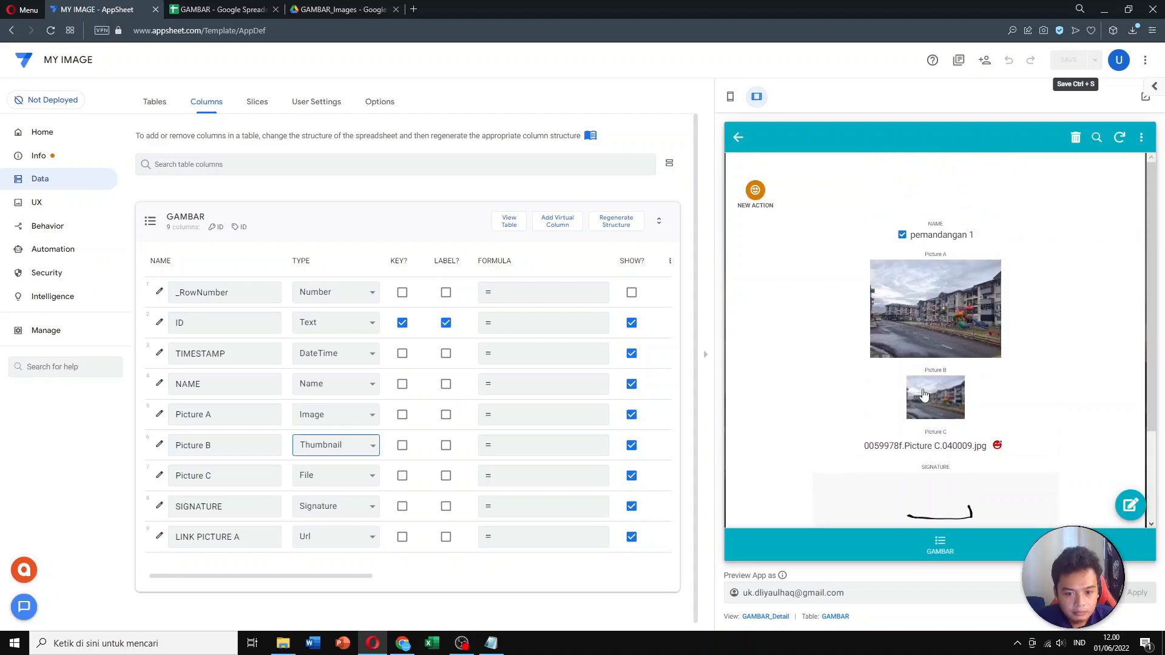
scroll(924, 395, down, 2)
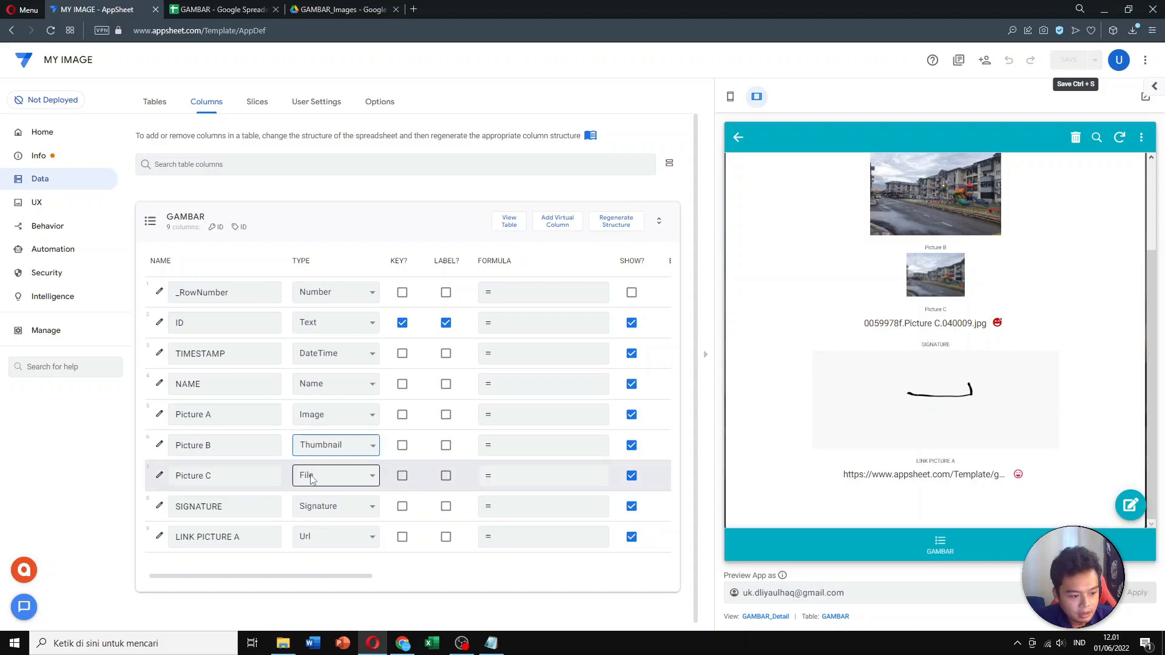
drag(864, 327, 988, 333)
click(1044, 331)
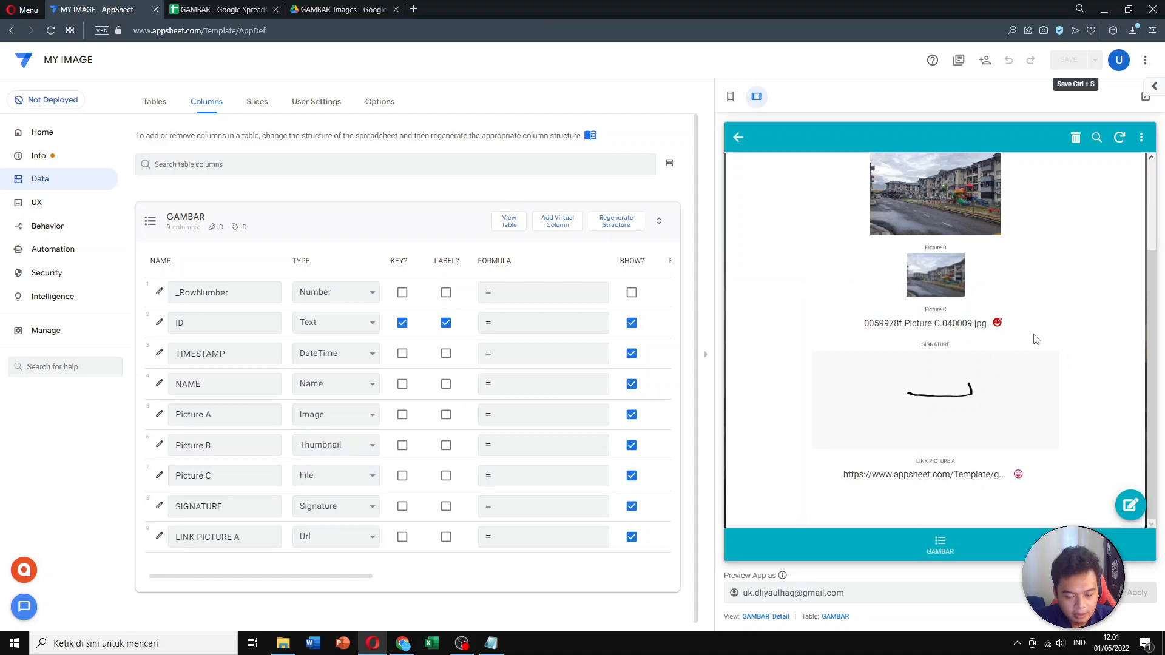
- Open the record's Picture C file to view it at full size, and close it again
scroll(1035, 338, up, 2)
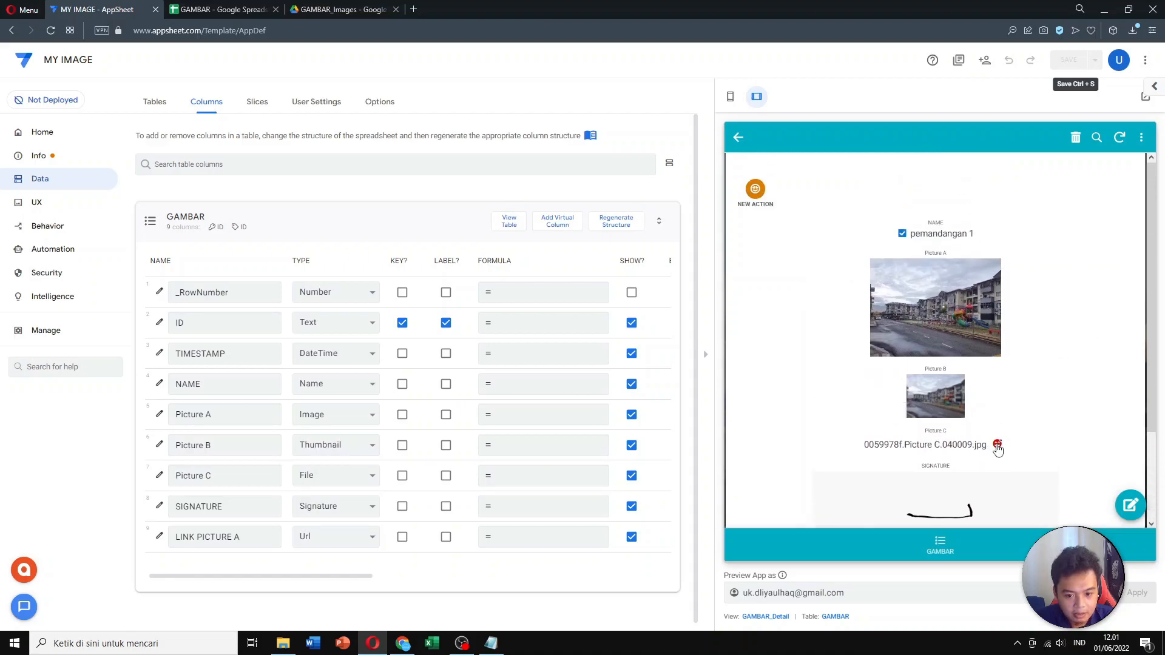
click(997, 446)
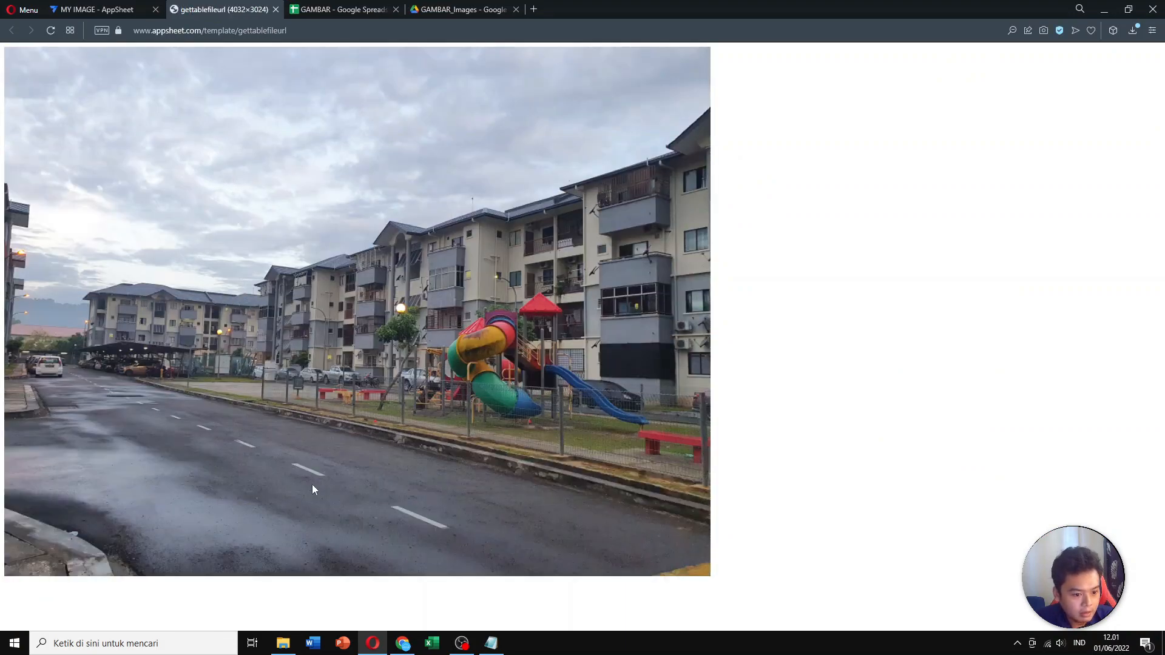
click(275, 10)
scroll(933, 362, down, 2)
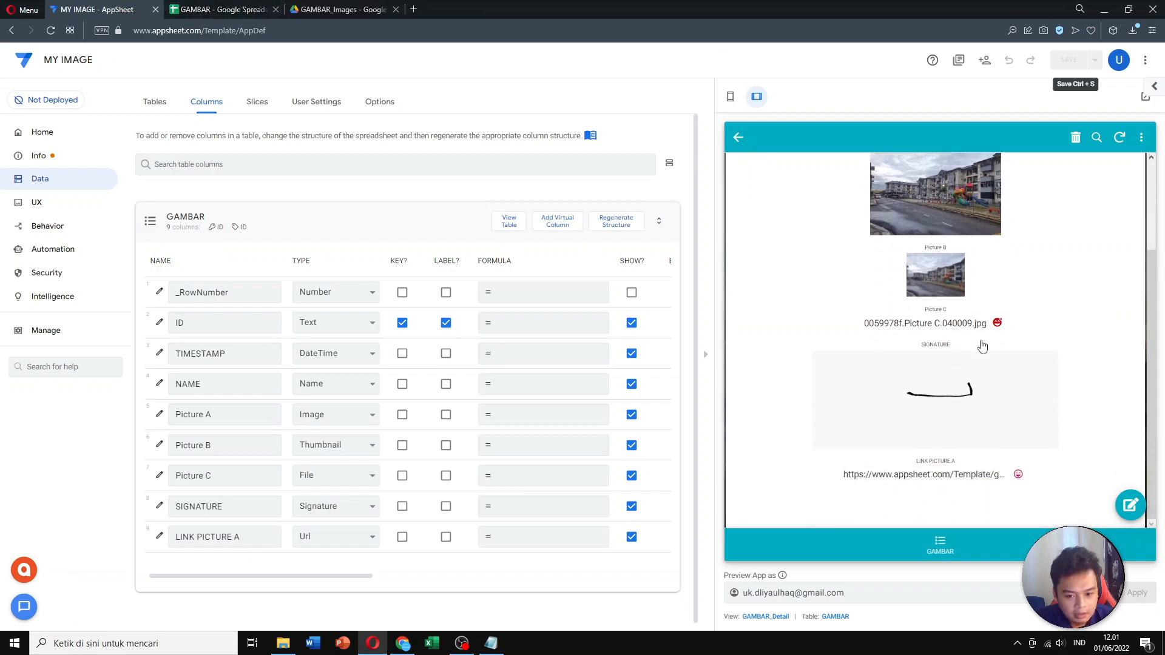
scroll(937, 343, up, 1)
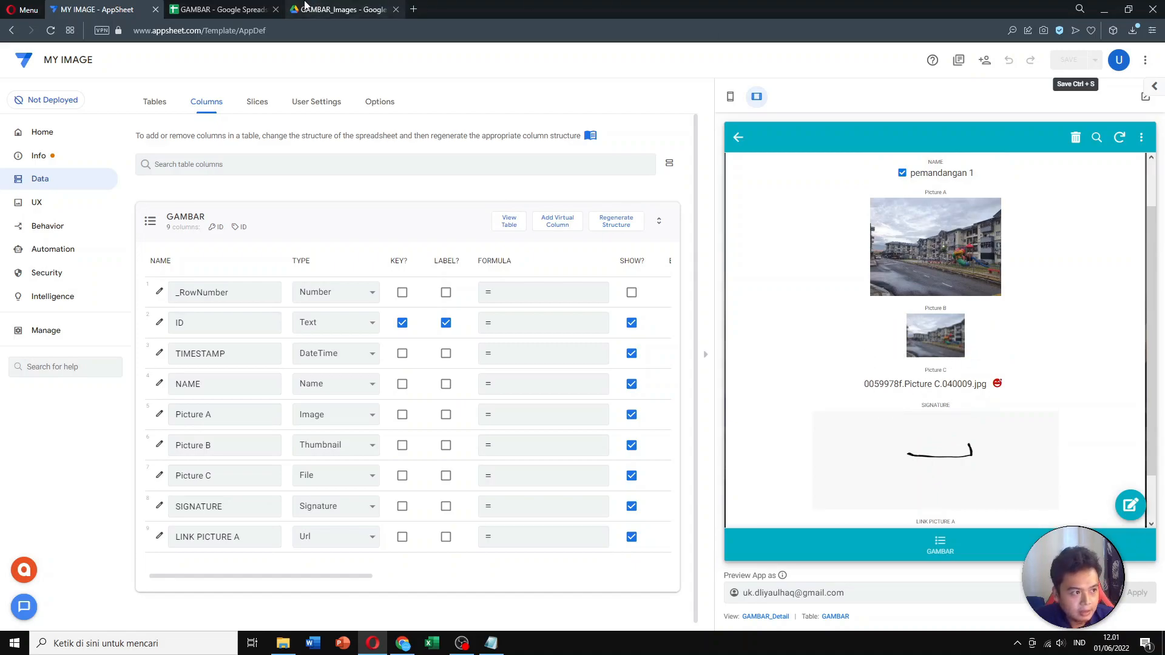
- Refresh the GAMBAR_Images folder in Google Drive and compare the uploaded files' sizes with original image B in the APIC folder
click(325, 6)
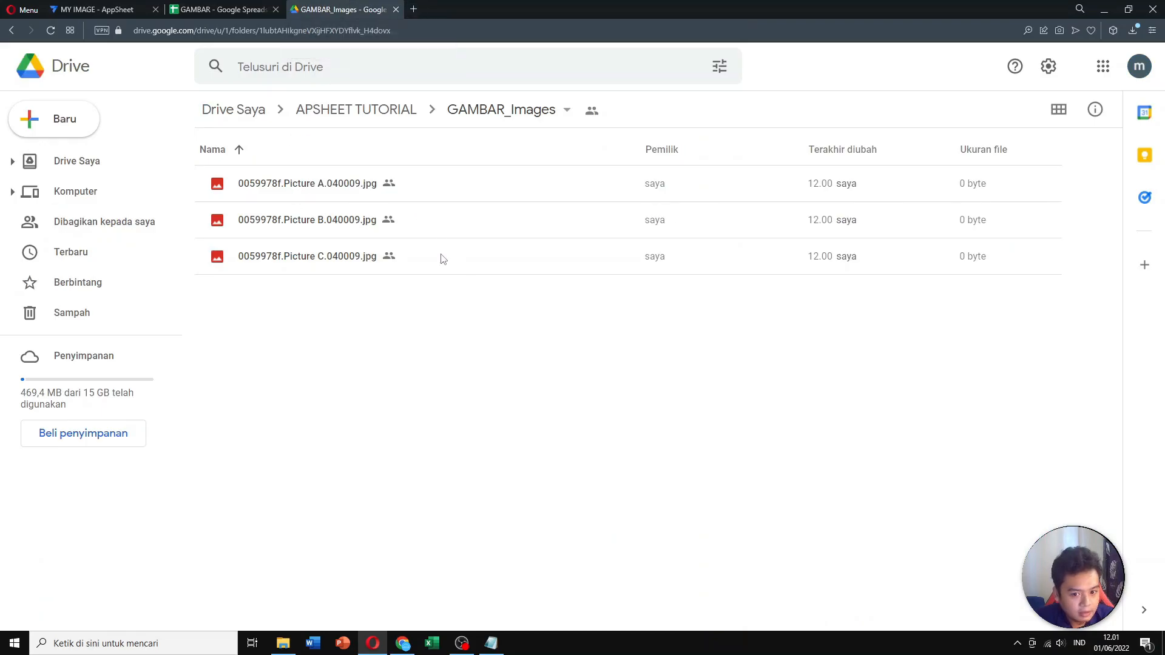
click(497, 29)
key(Return)
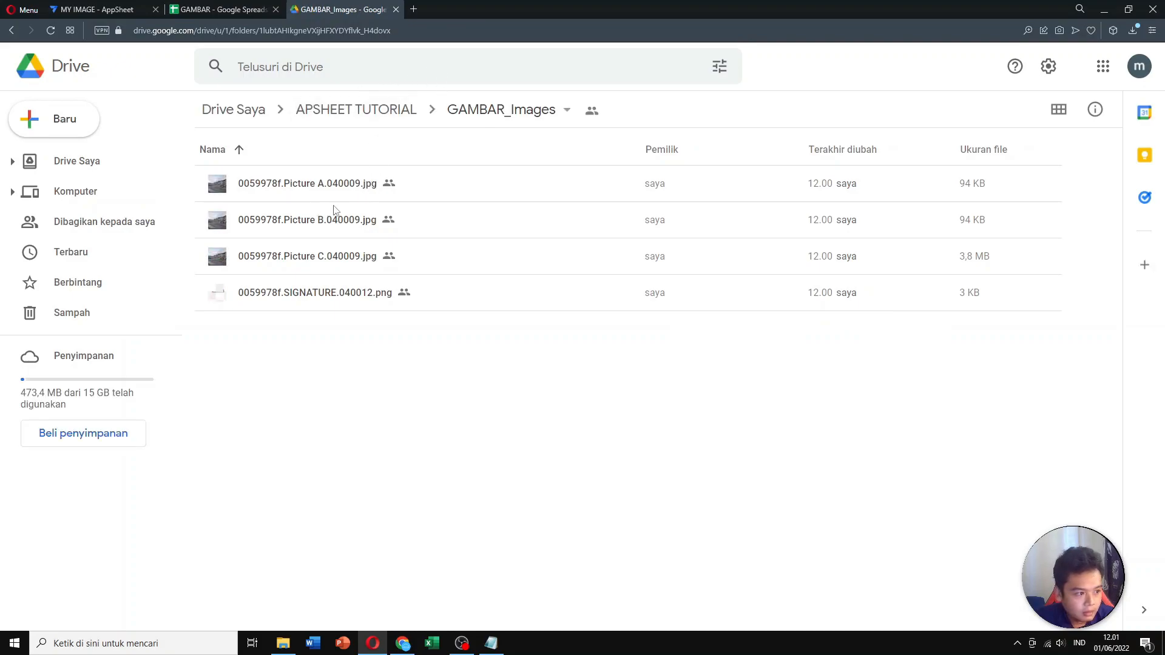
click(290, 193)
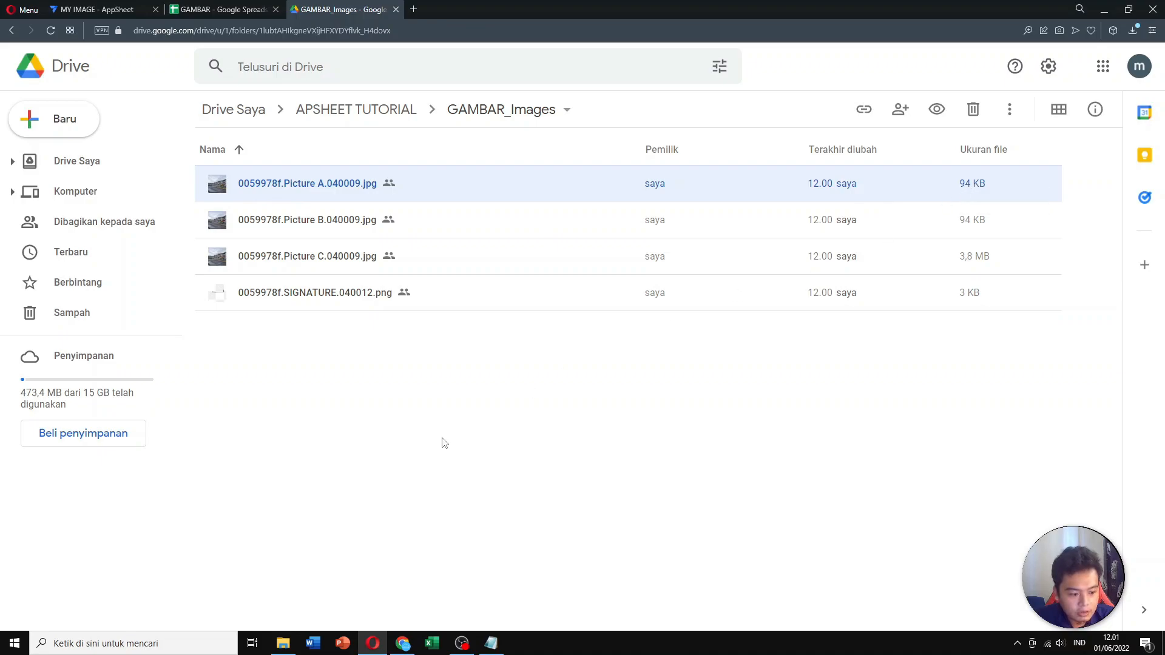
click(282, 643)
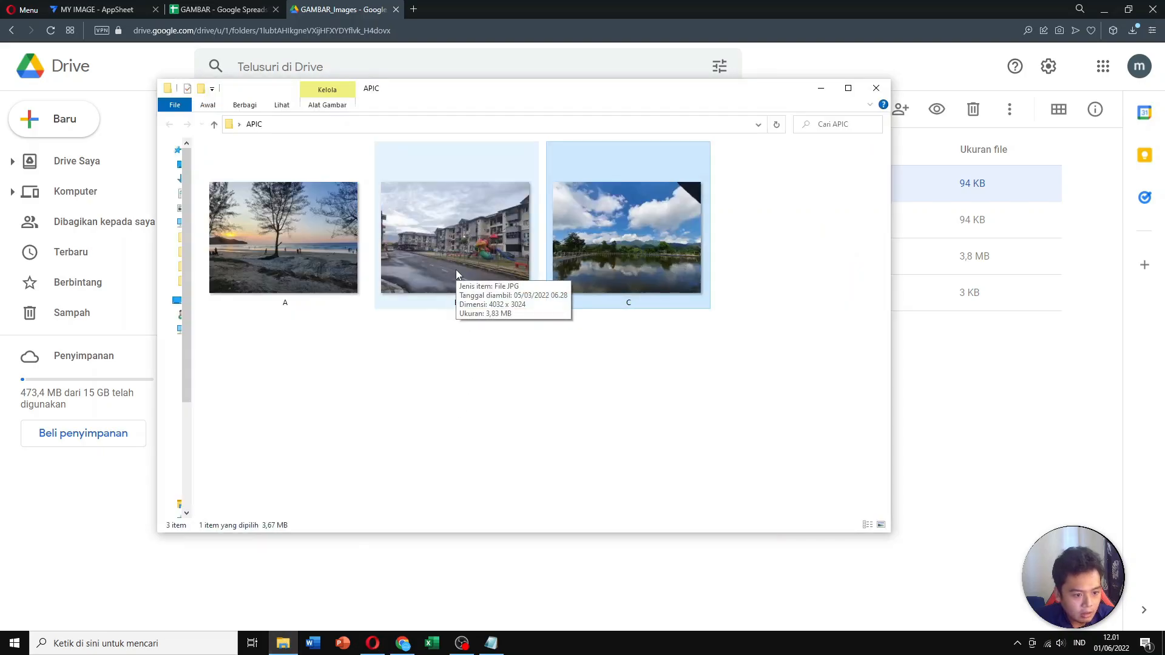
- Open the uploaded Picture A file in Drive and compare its quality with original image B from the APIC folder, closing both views
click(937, 348)
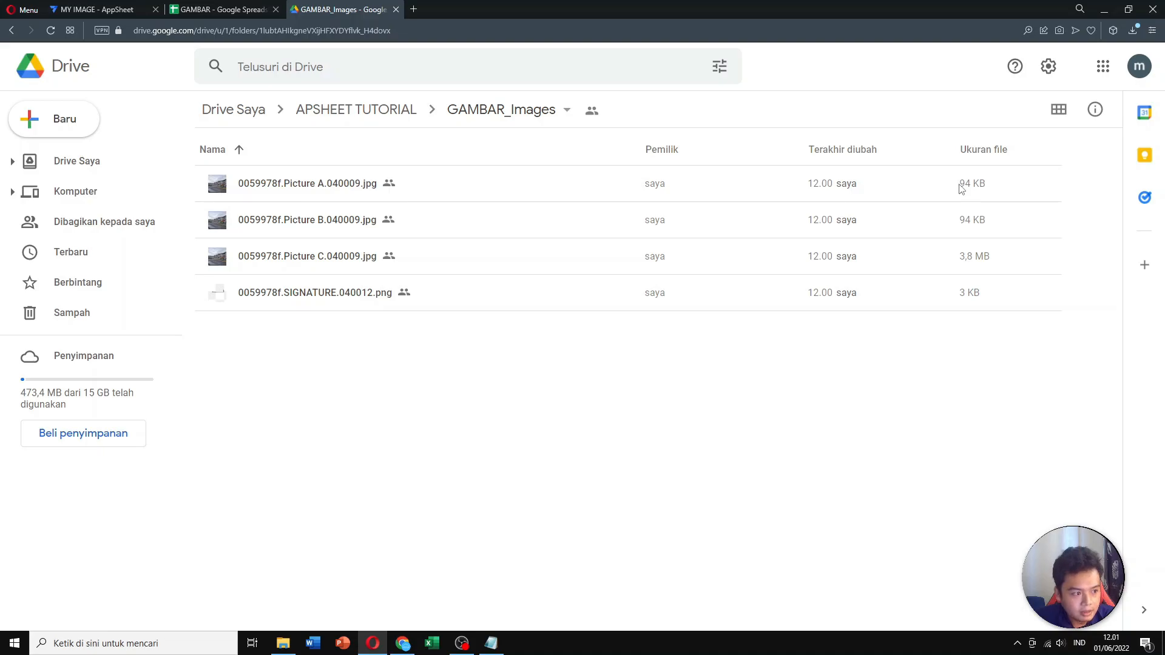
double_click(283, 185)
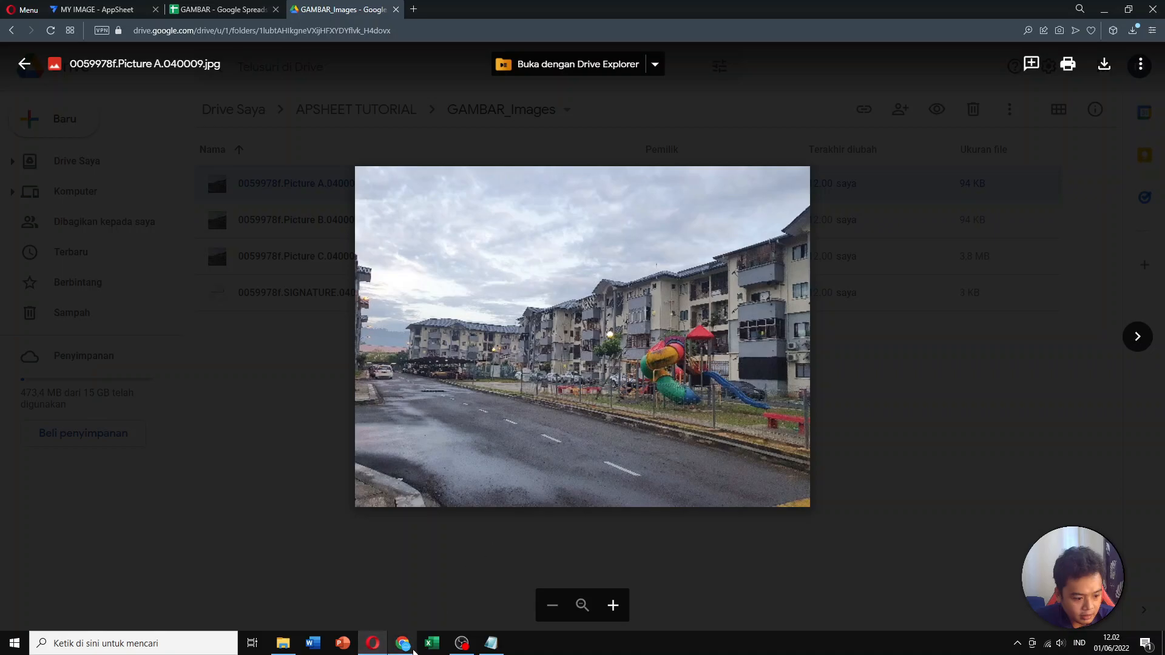
click(290, 646)
drag(531, 102, 677, 352)
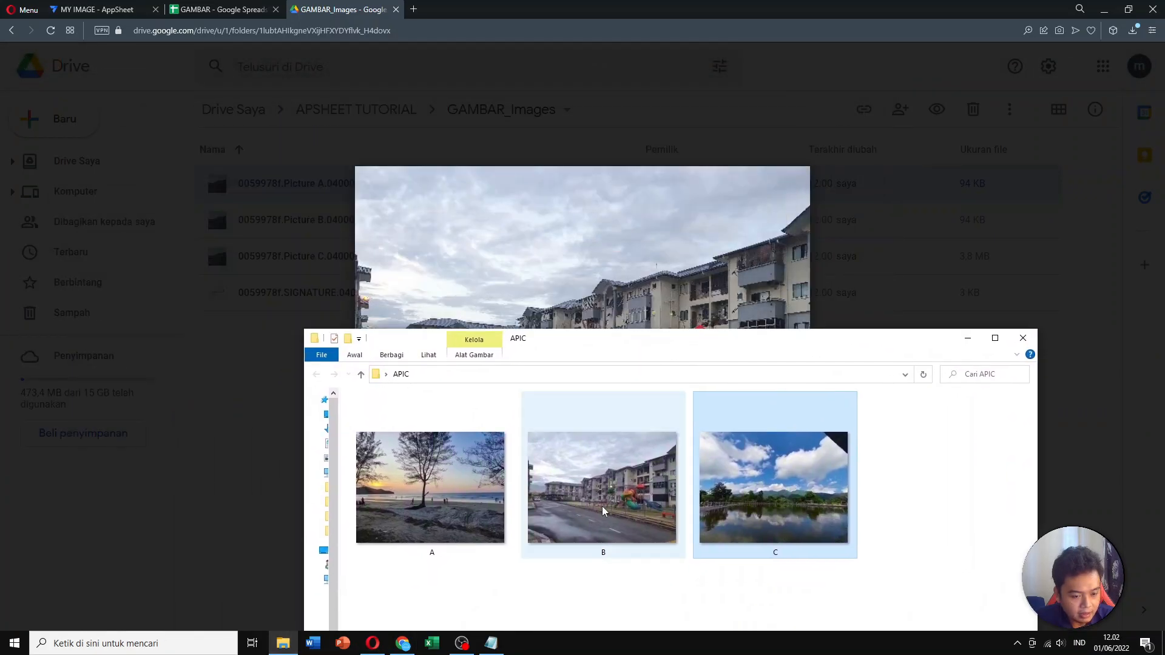
double_click(602, 465)
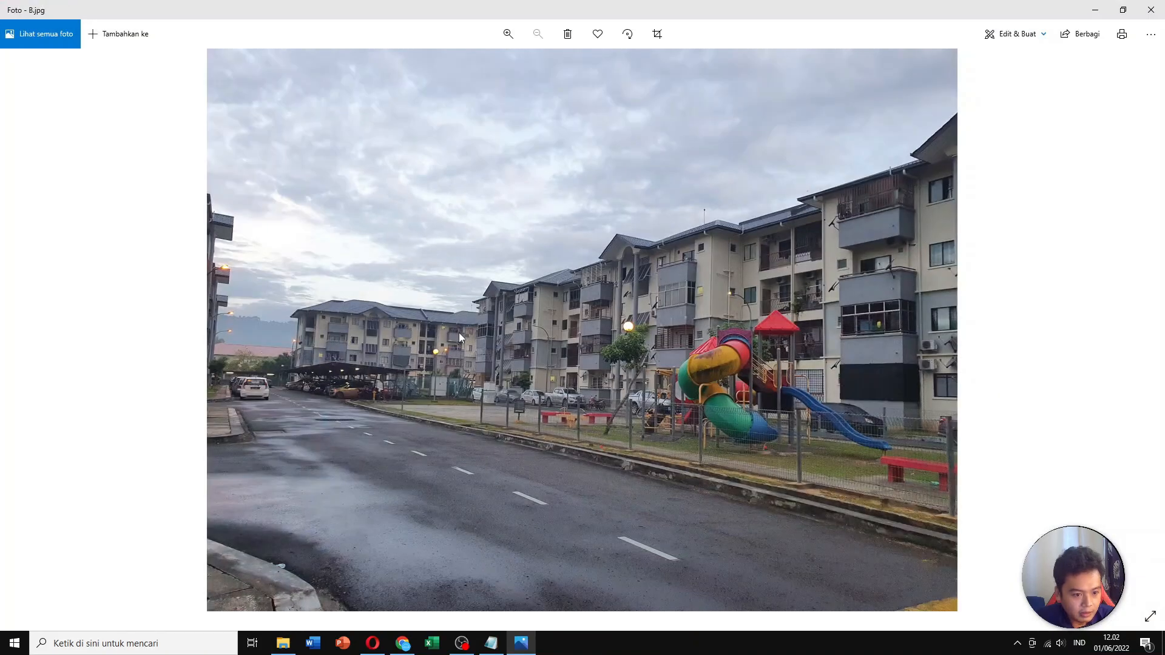
click(1151, 10)
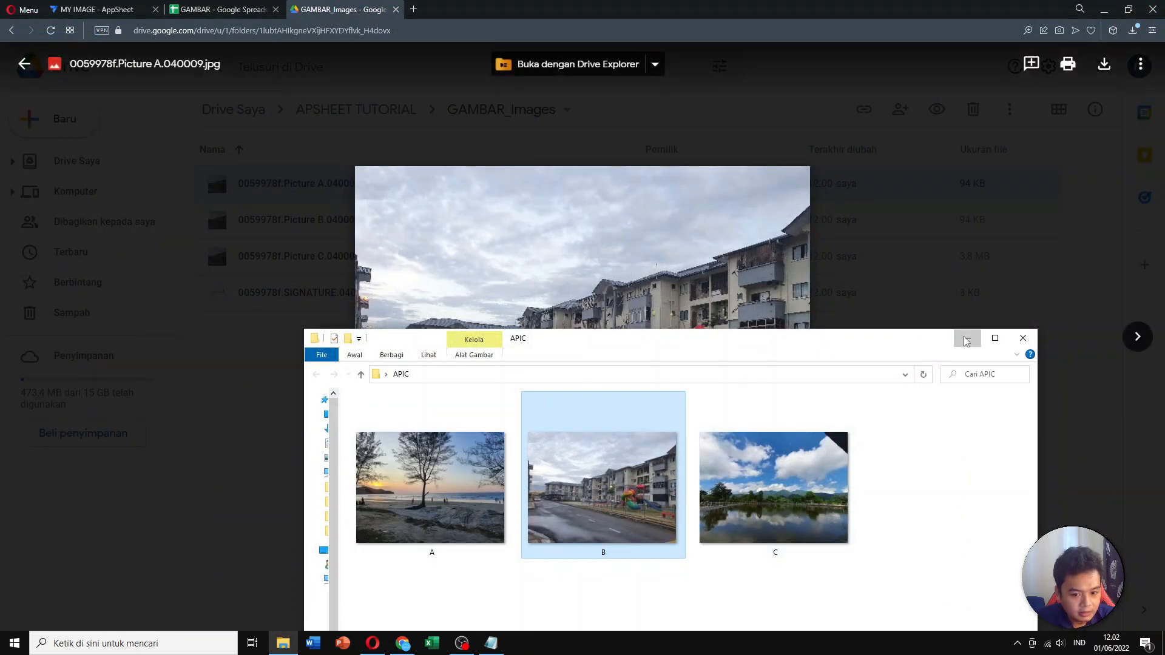
click(967, 339)
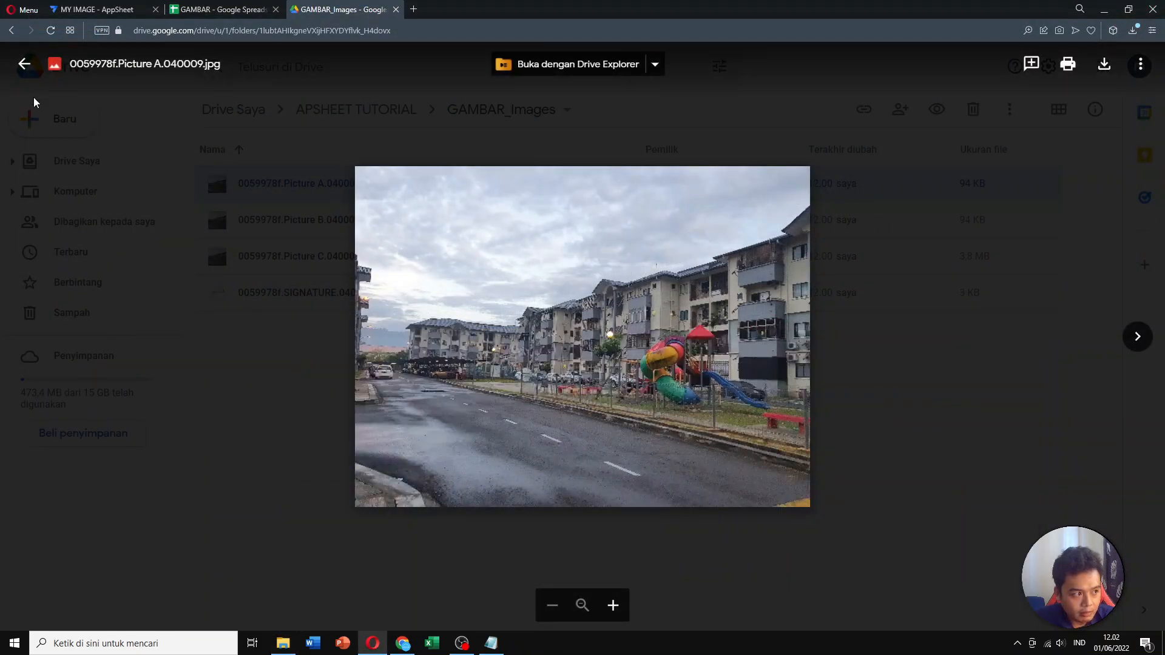
click(24, 63)
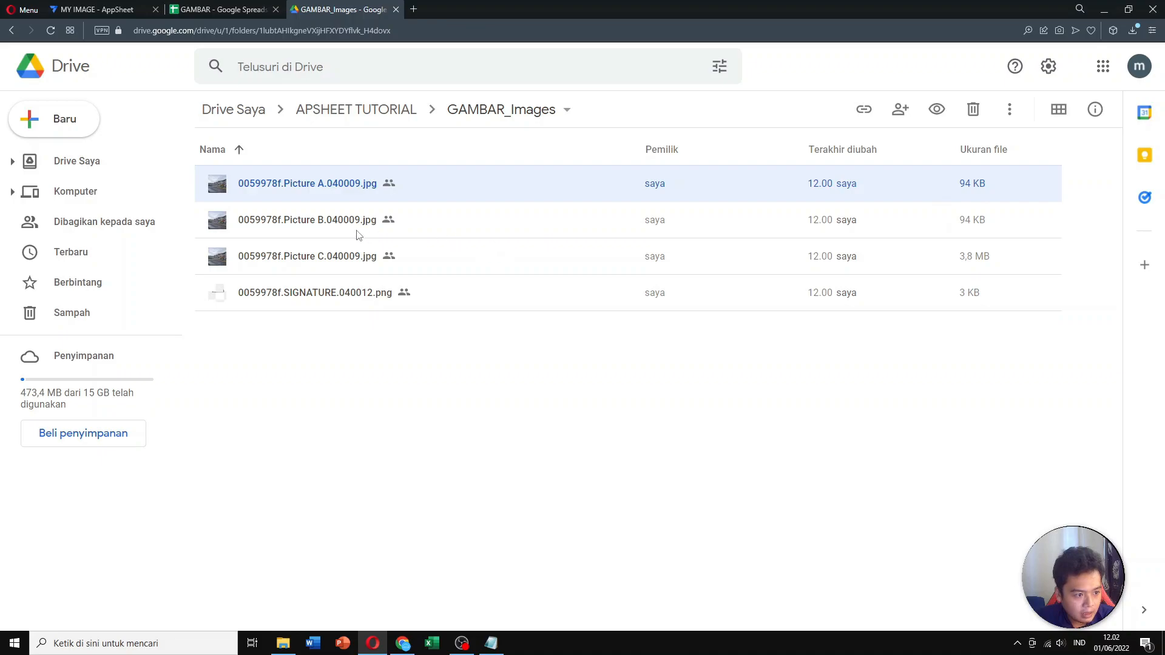
- Compare the stored sizes of the Picture A, B and C files, and view the Picture C file at full size
click(348, 262)
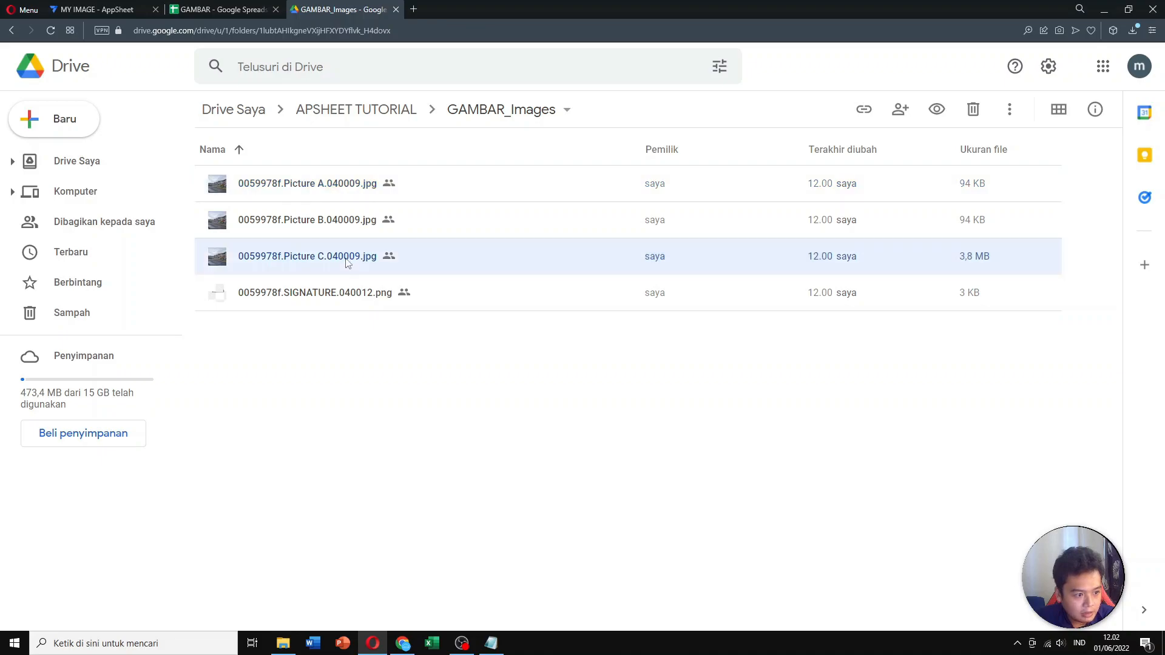
click(349, 195)
click(344, 224)
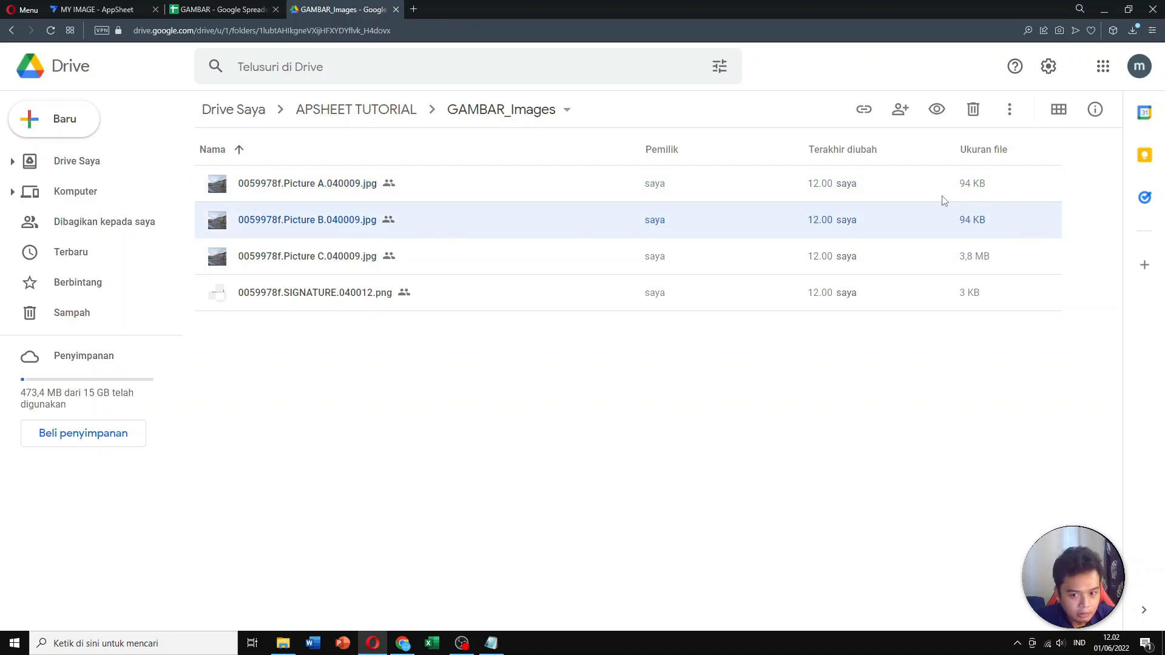
click(343, 261)
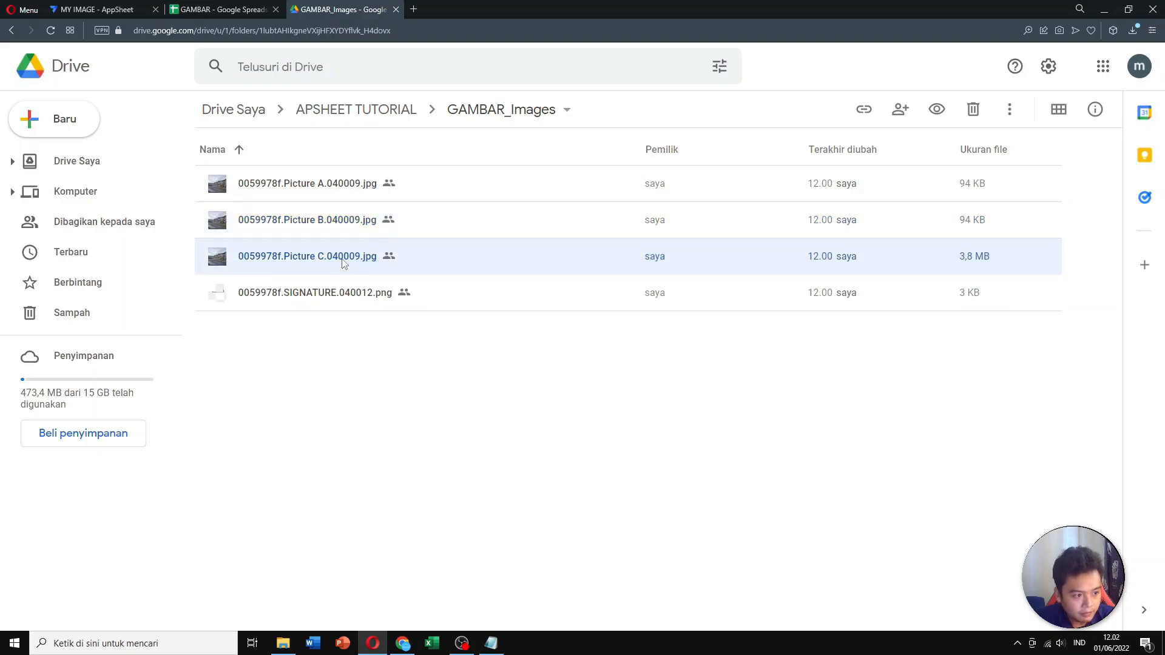
double_click(343, 261)
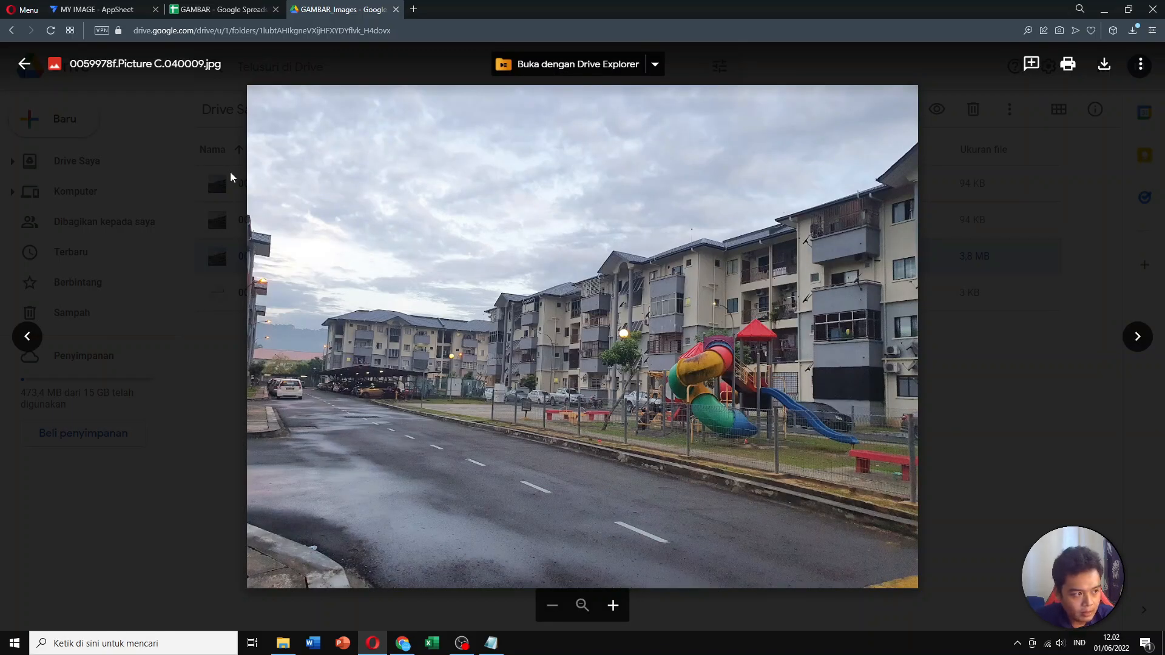
click(24, 64)
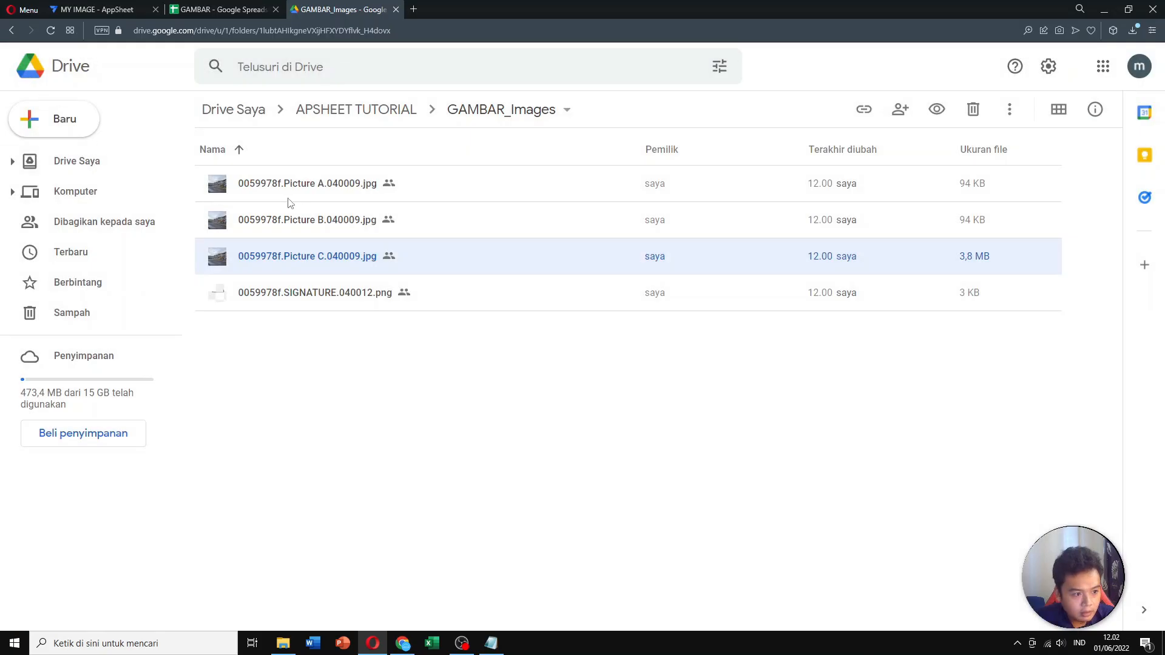
- Check the Picture A file against Picture C in the folder listing, and preview Picture C once more
click(342, 180)
click(353, 249)
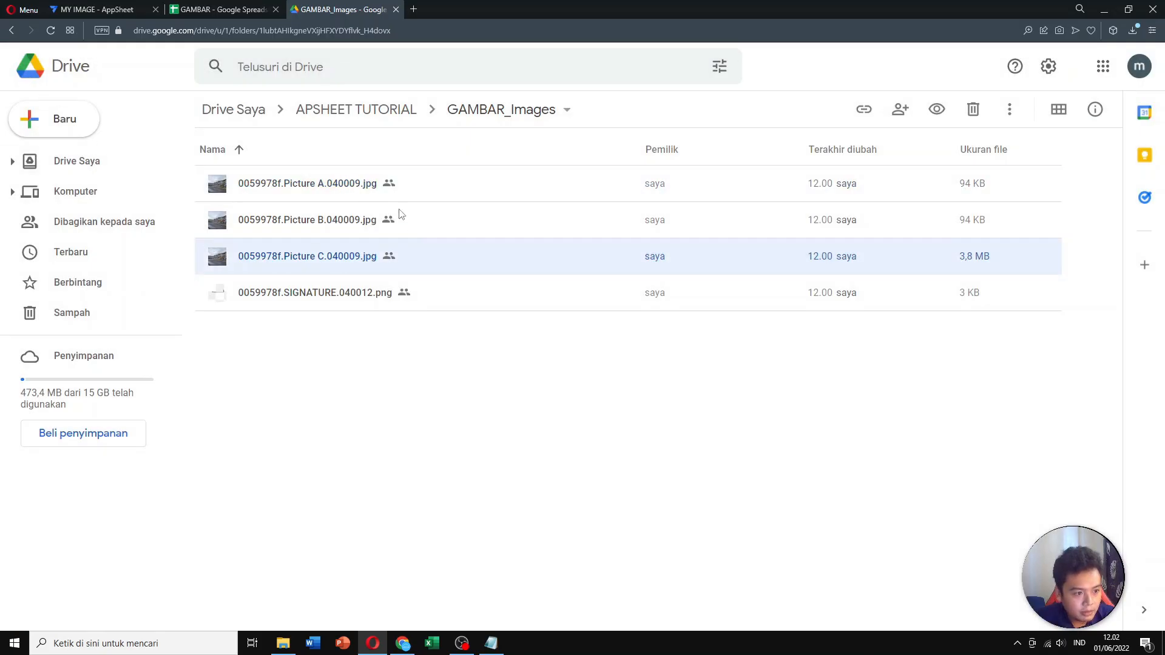
click(381, 192)
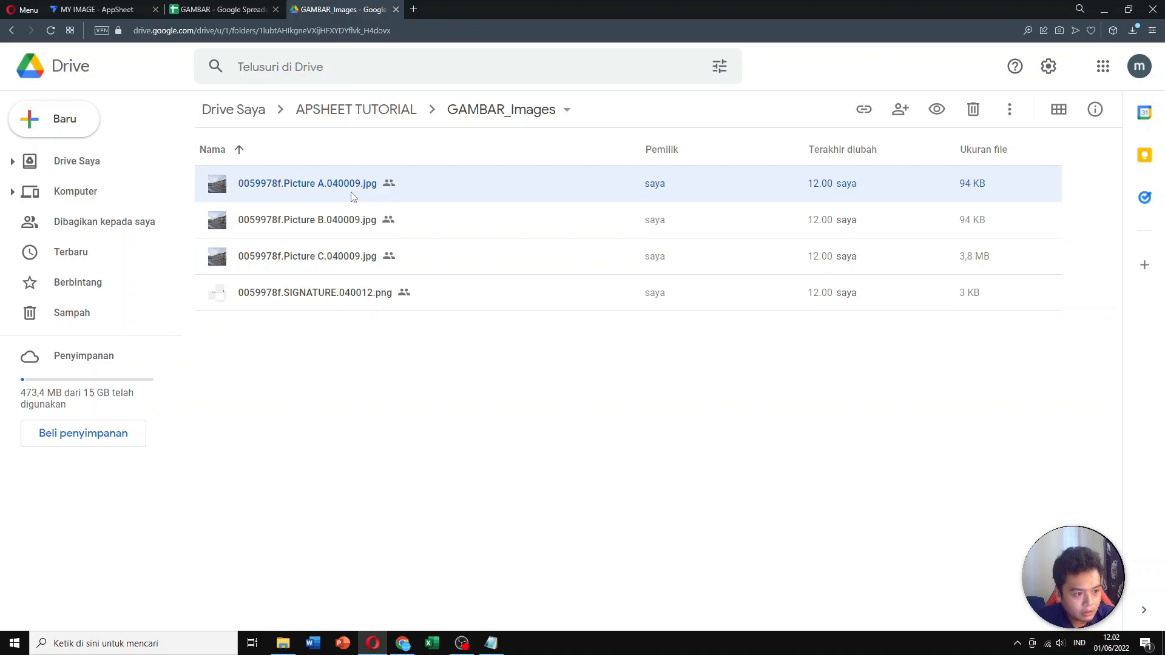
click(338, 264)
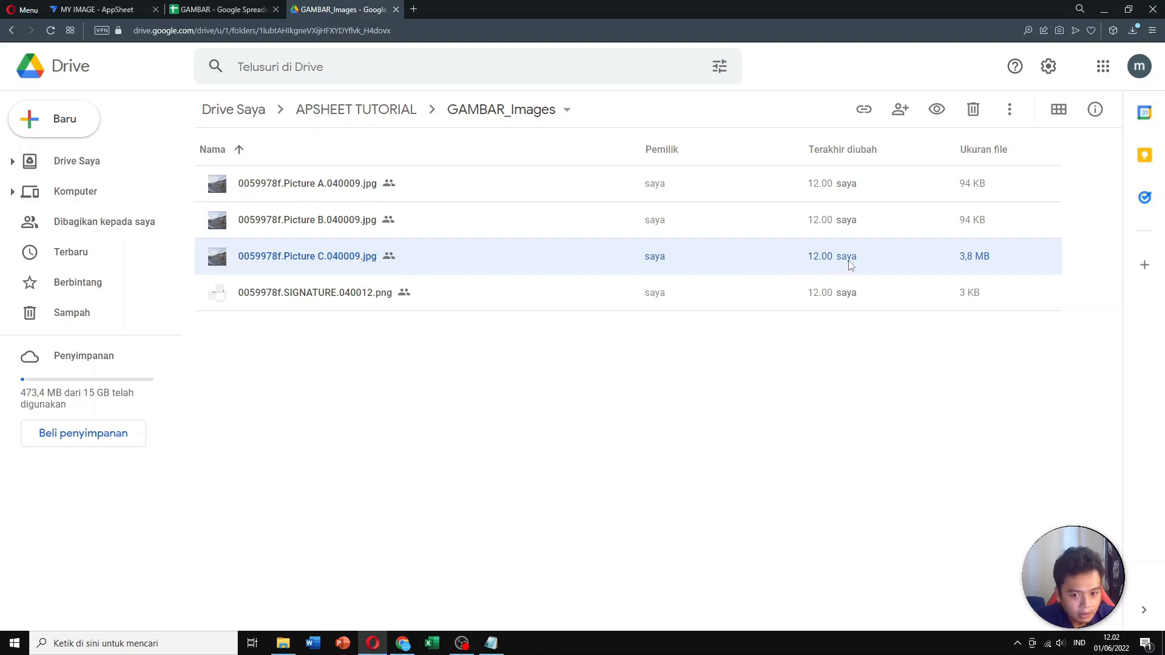
double_click(348, 267)
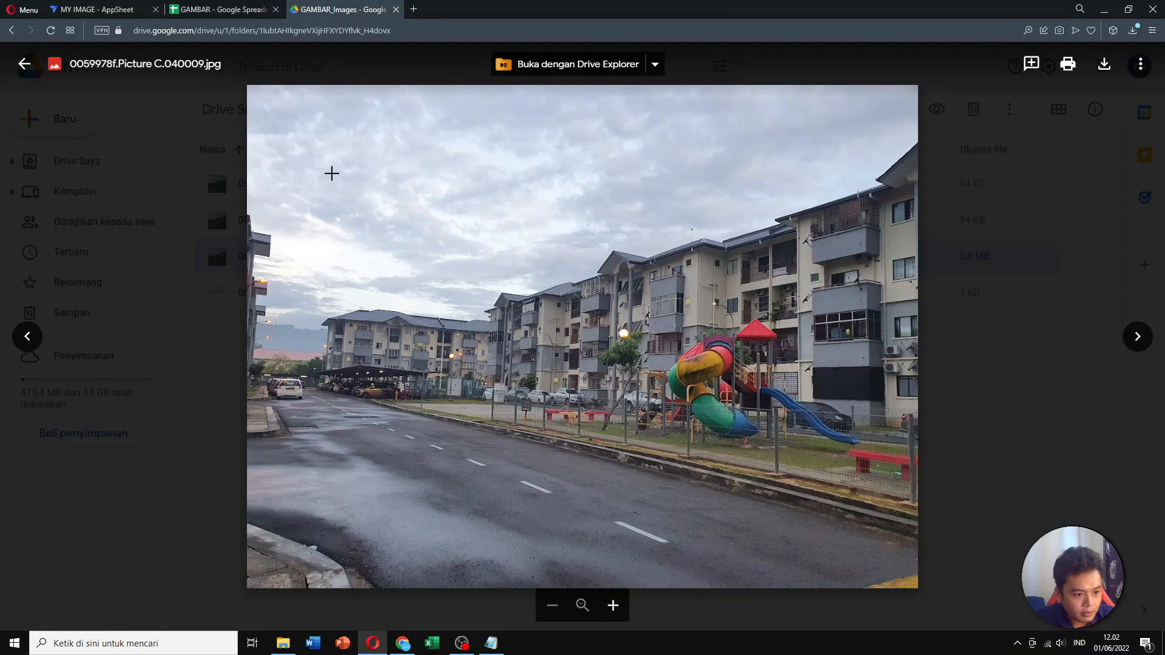
click(24, 64)
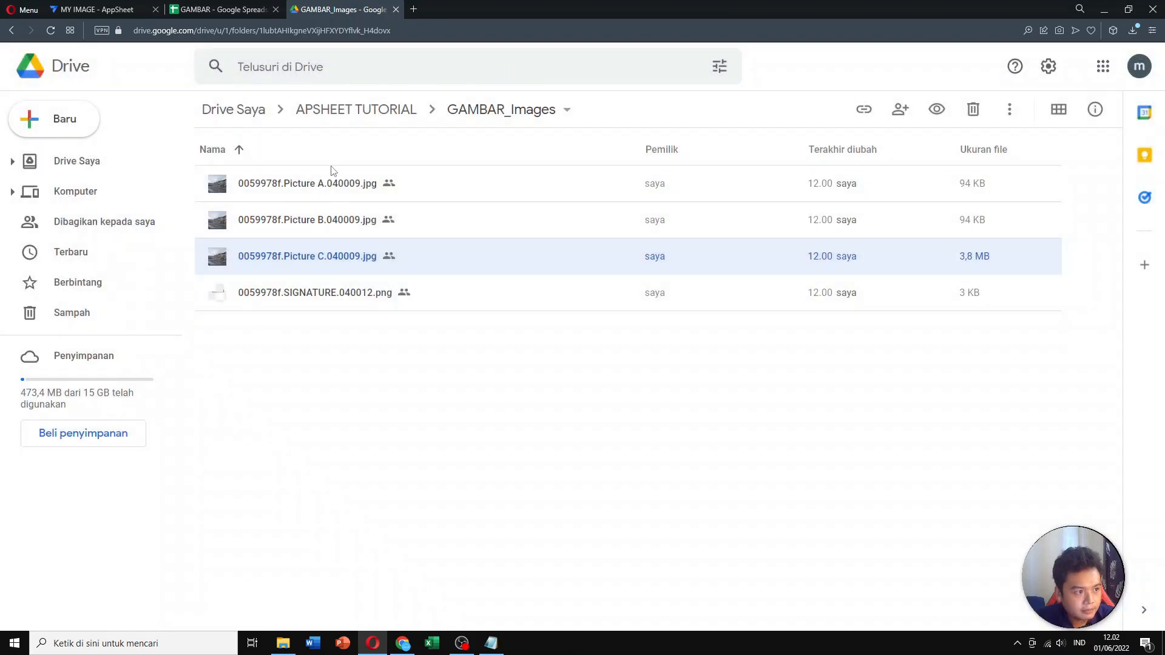
- Review the record's detail view in AppSheet, and examine the Picture A and Picture B files in the GAMBAR_Images Drive folder
click(141, 5)
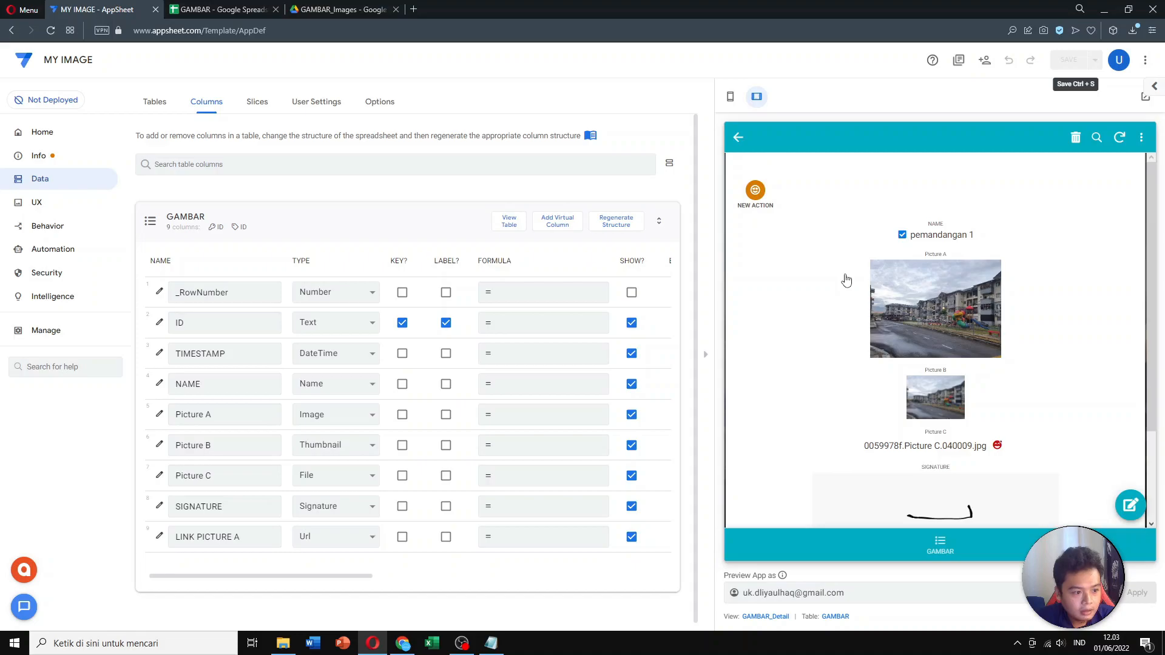
scroll(907, 400, down, 2)
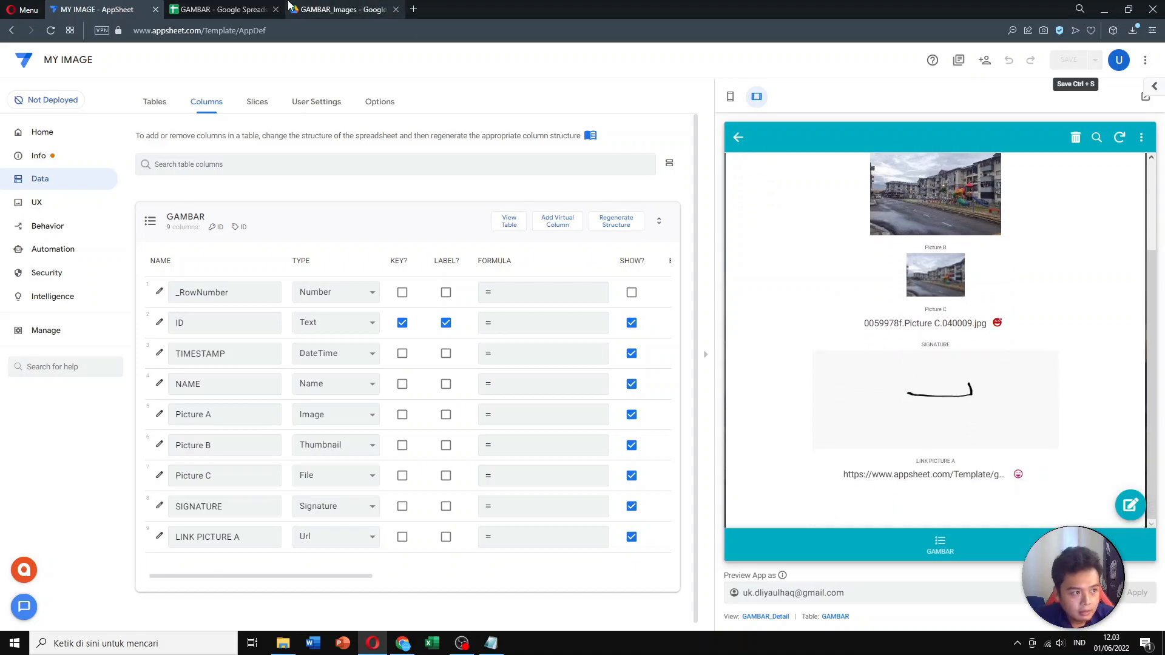
click(339, 9)
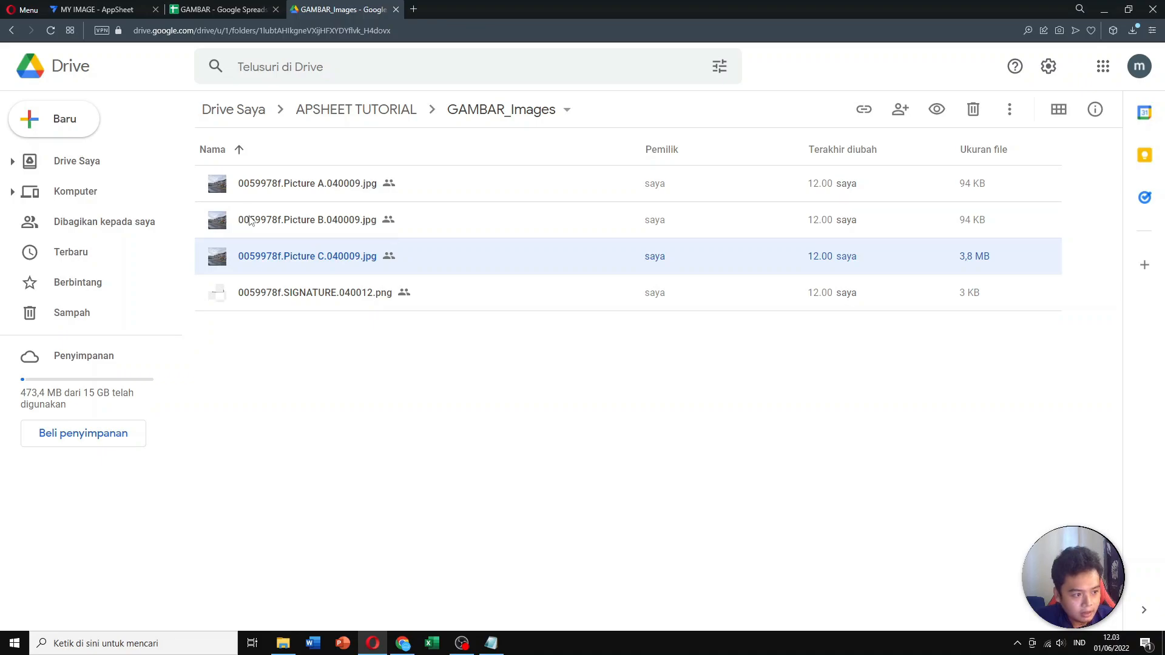
click(324, 236)
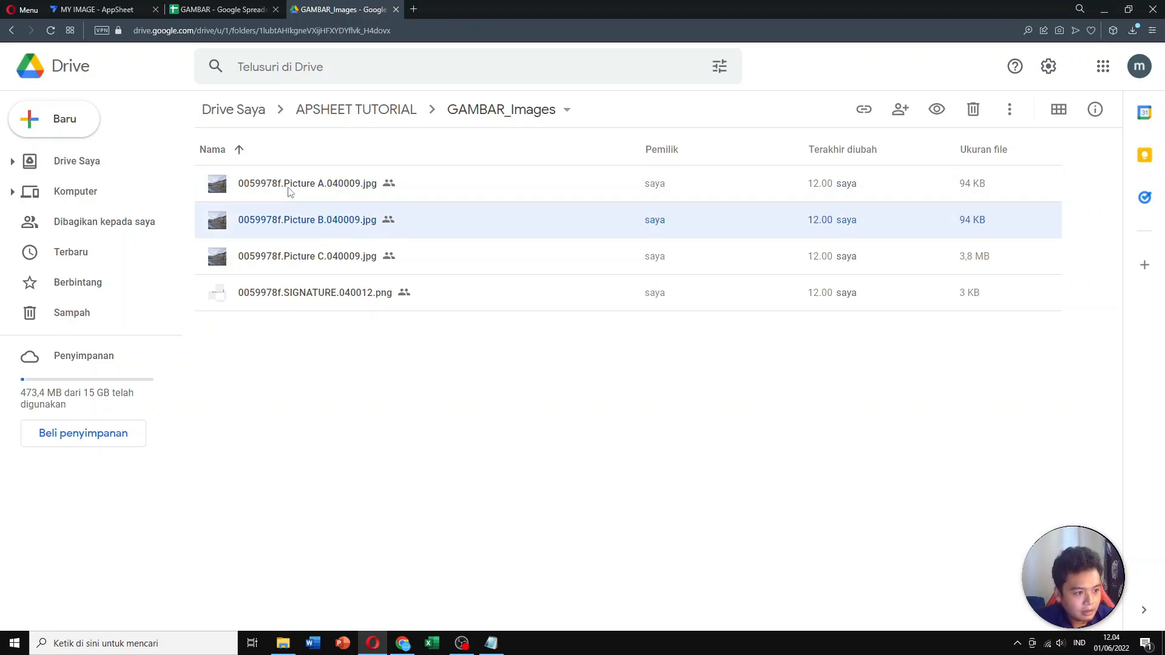
click(265, 190)
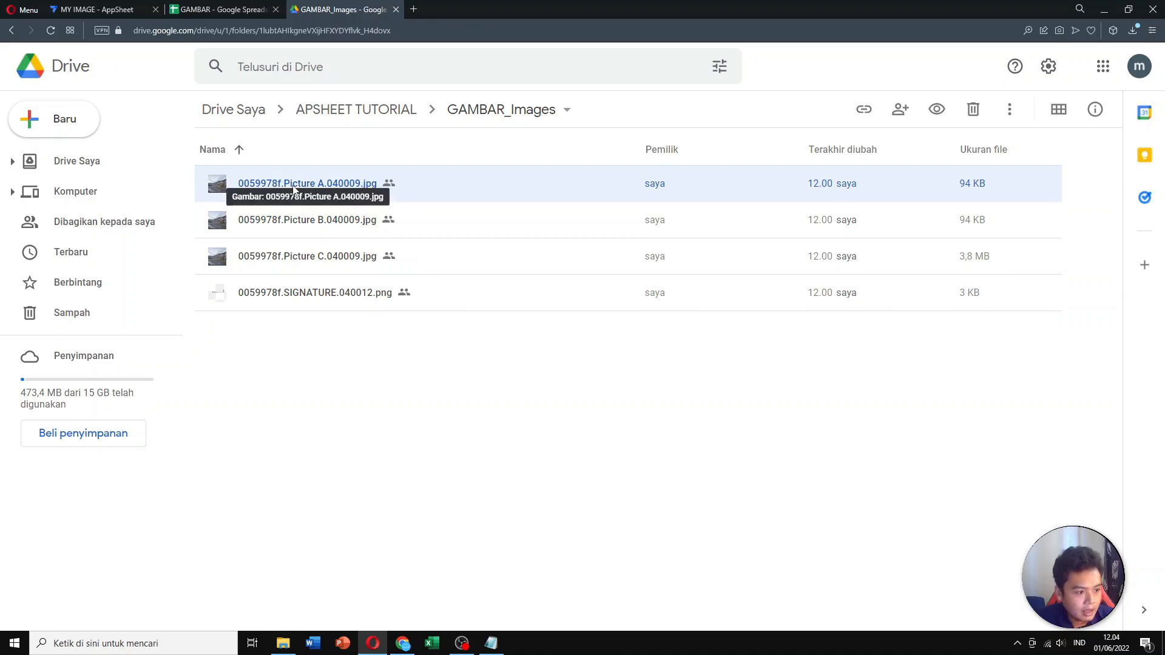
click(281, 219)
click(292, 178)
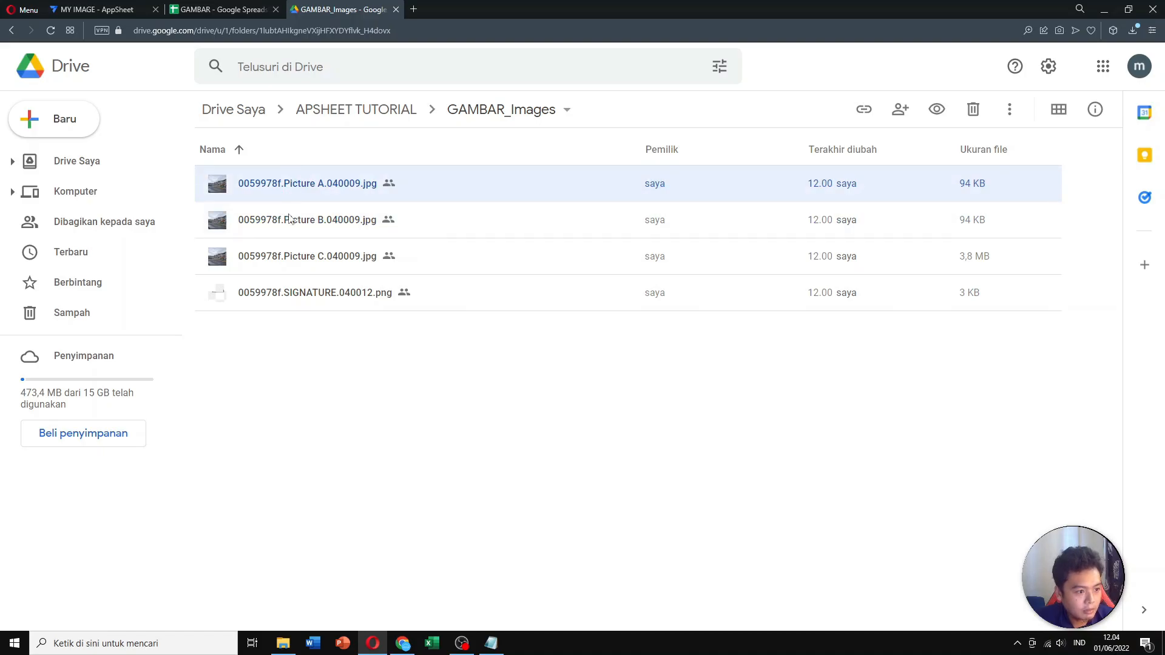
- Return the AppSheet preview to the record list and add a virtual column to the GAMBAR table with a CONCATENATE app formula
click(97, 9)
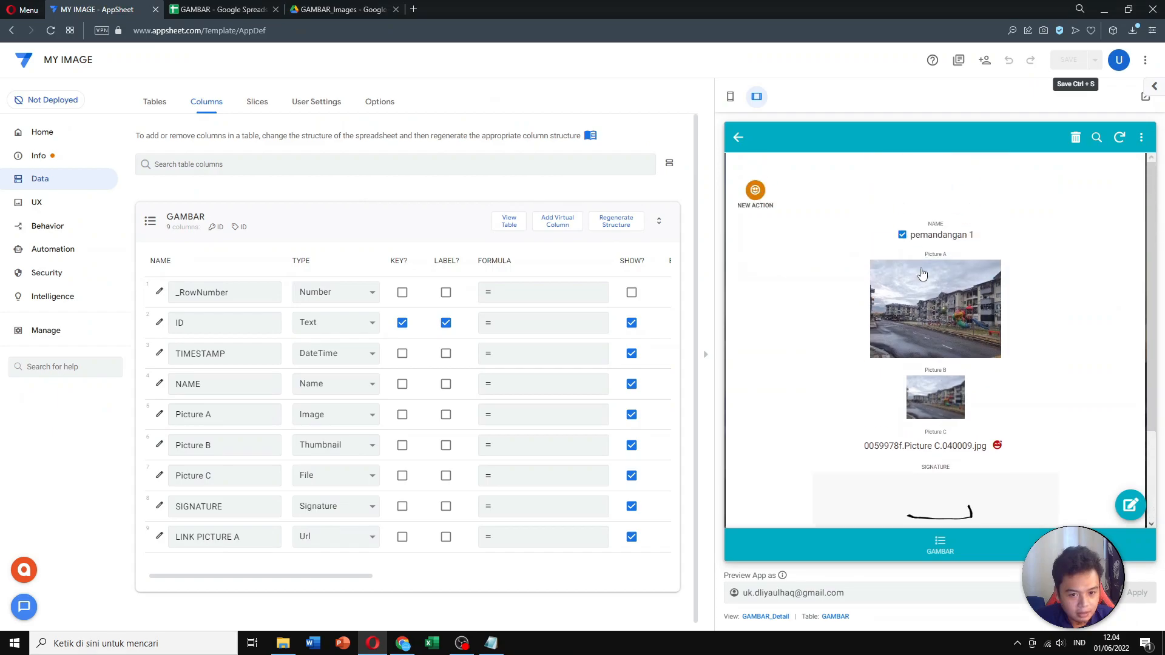
click(740, 139)
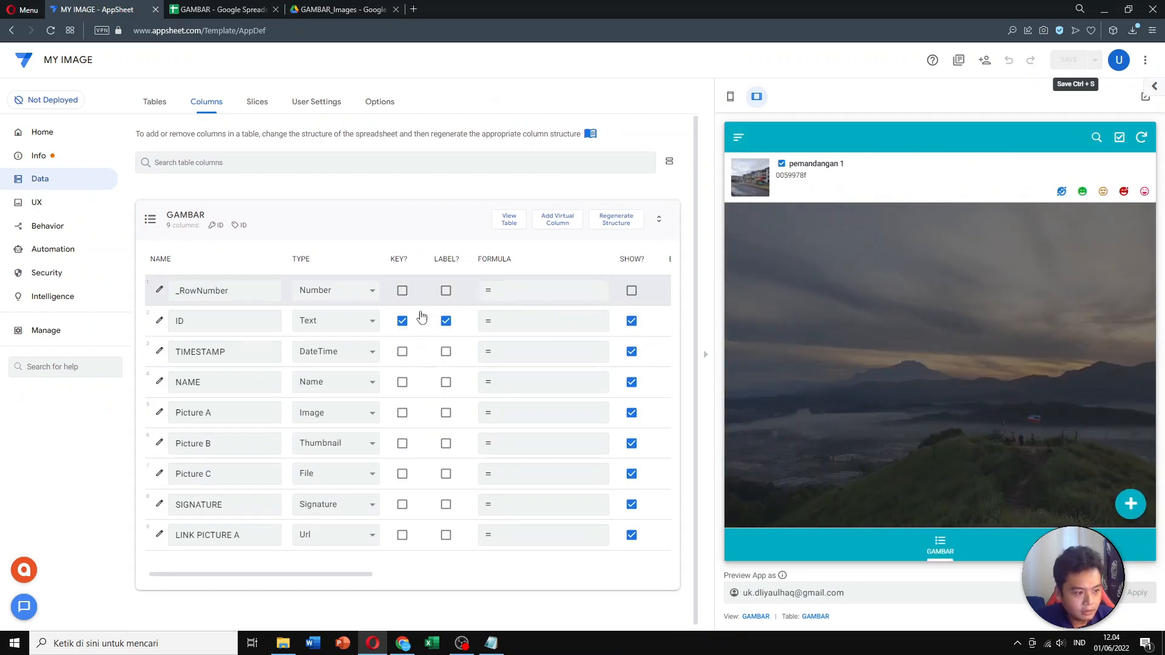
click(557, 224)
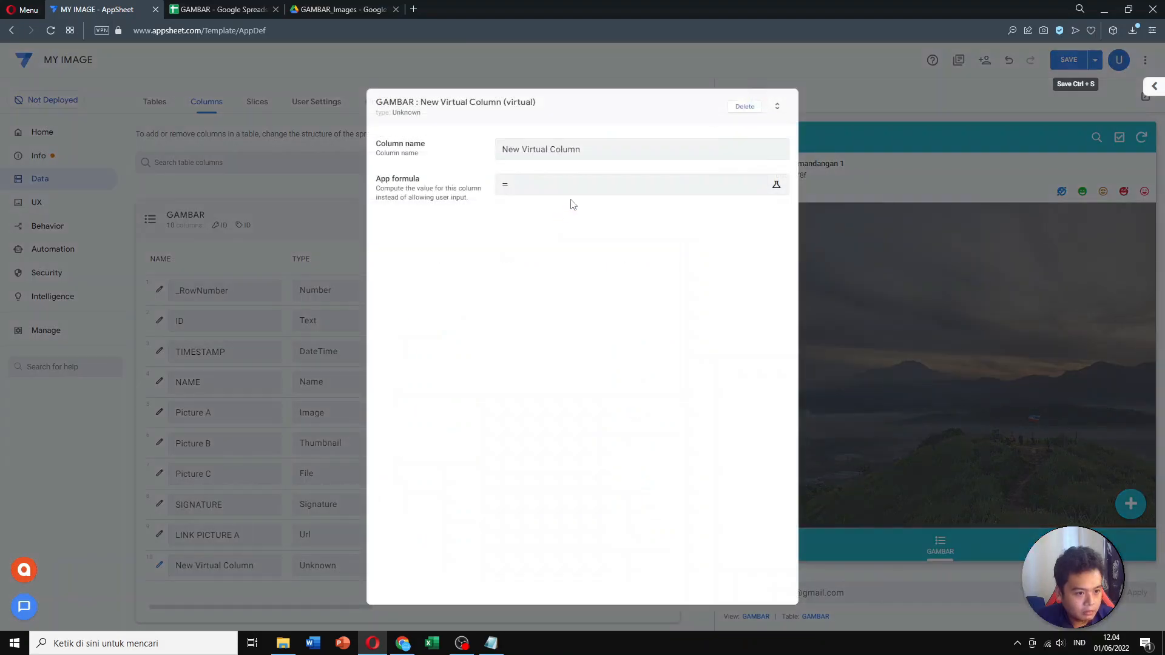
click(502, 159)
text(Concaten)
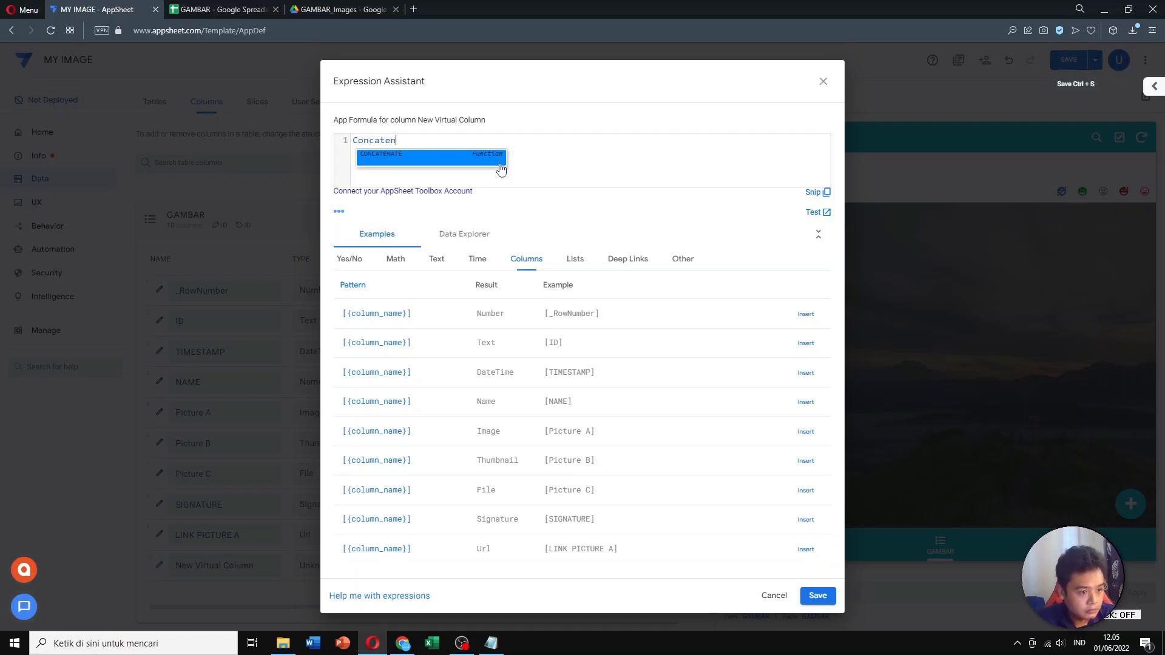
click(444, 160)
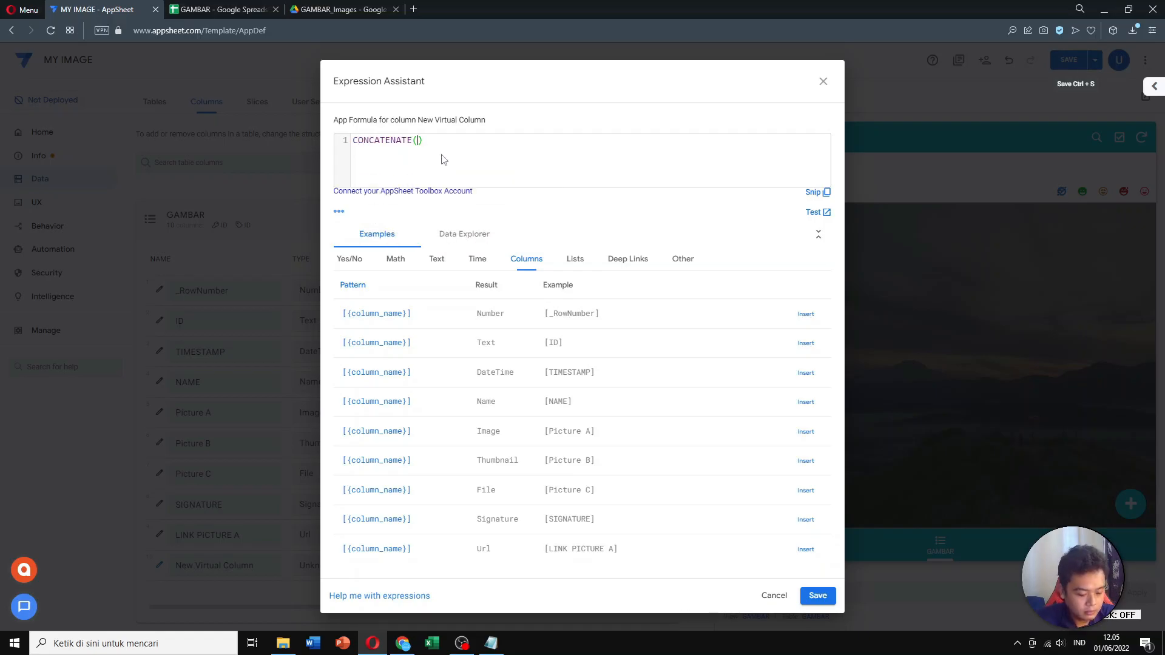
- Complete the virtual column's formula as CONCATENATE([ID],"-",[NAME])
text([)
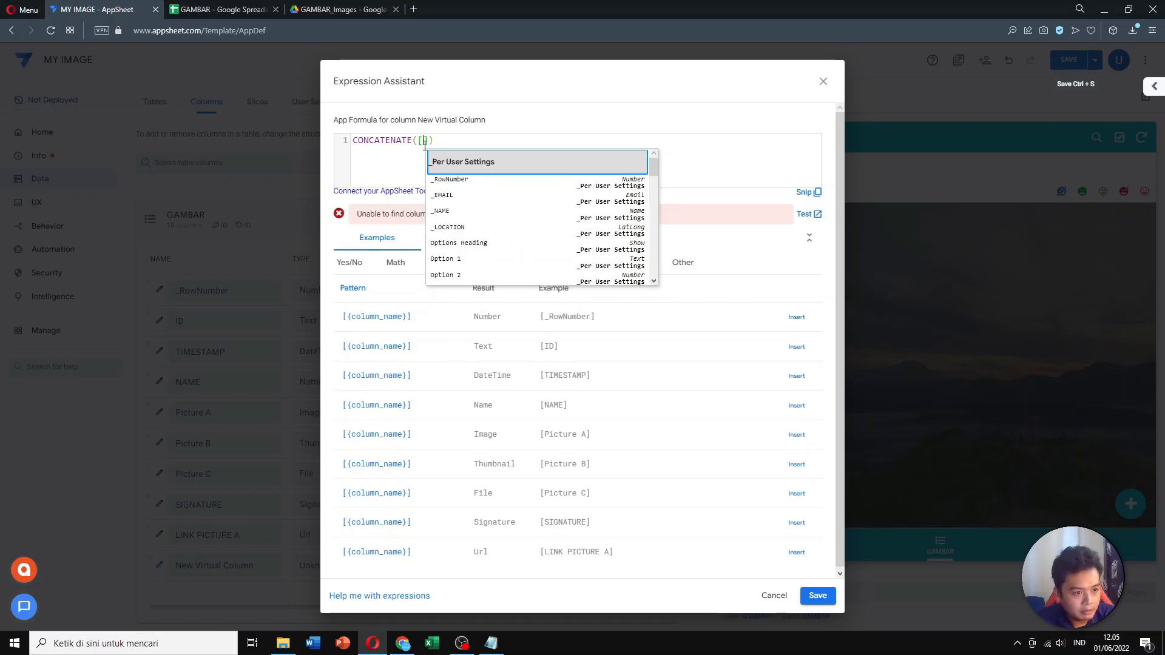
key(Escape)
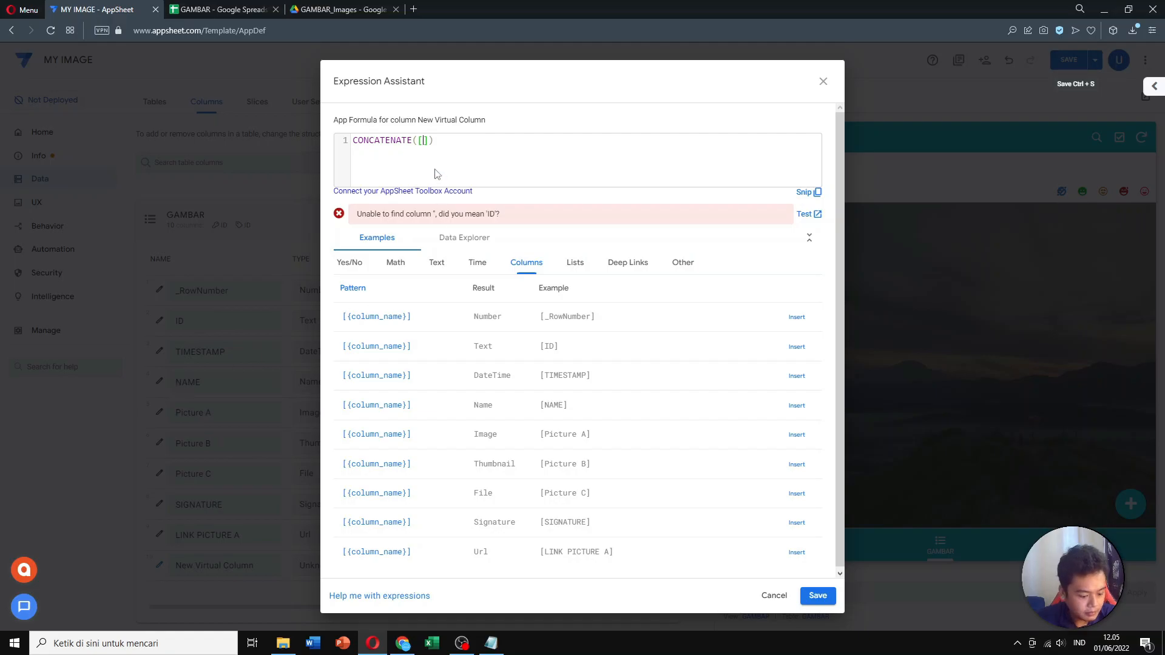
text(id)
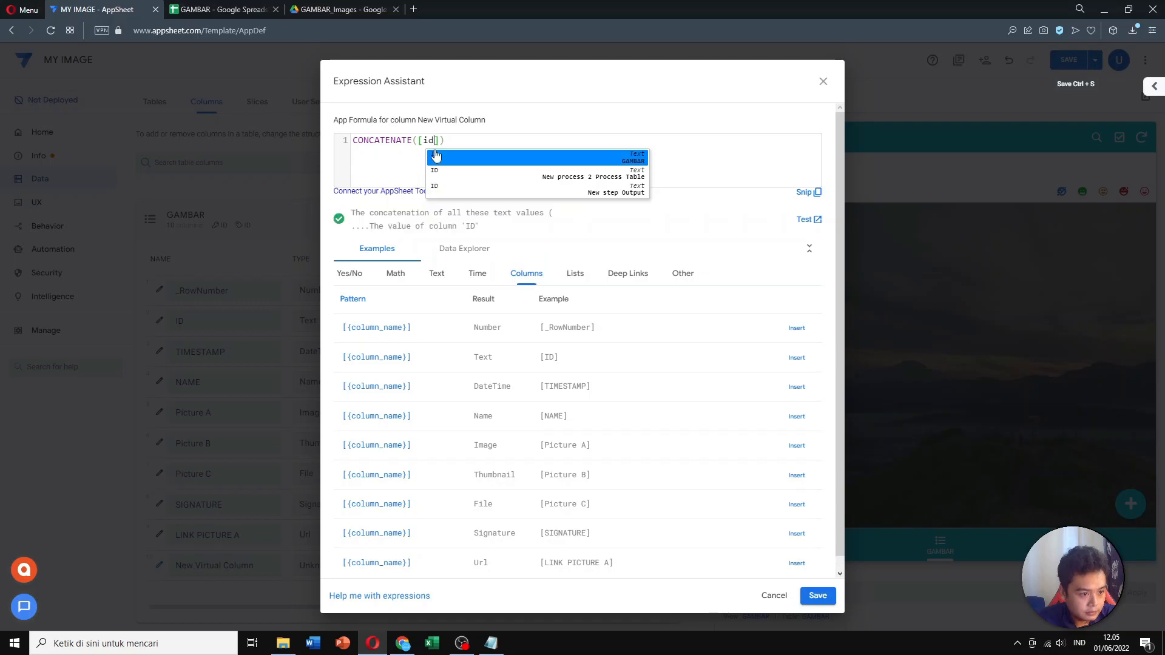
click(437, 159)
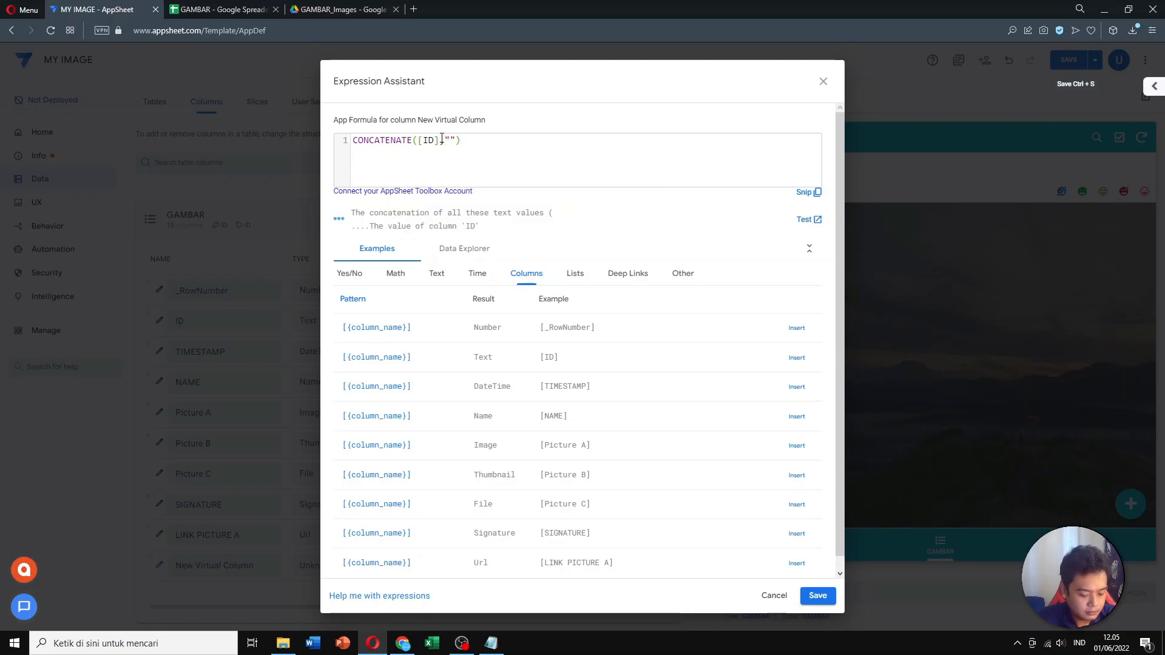
key(Right)
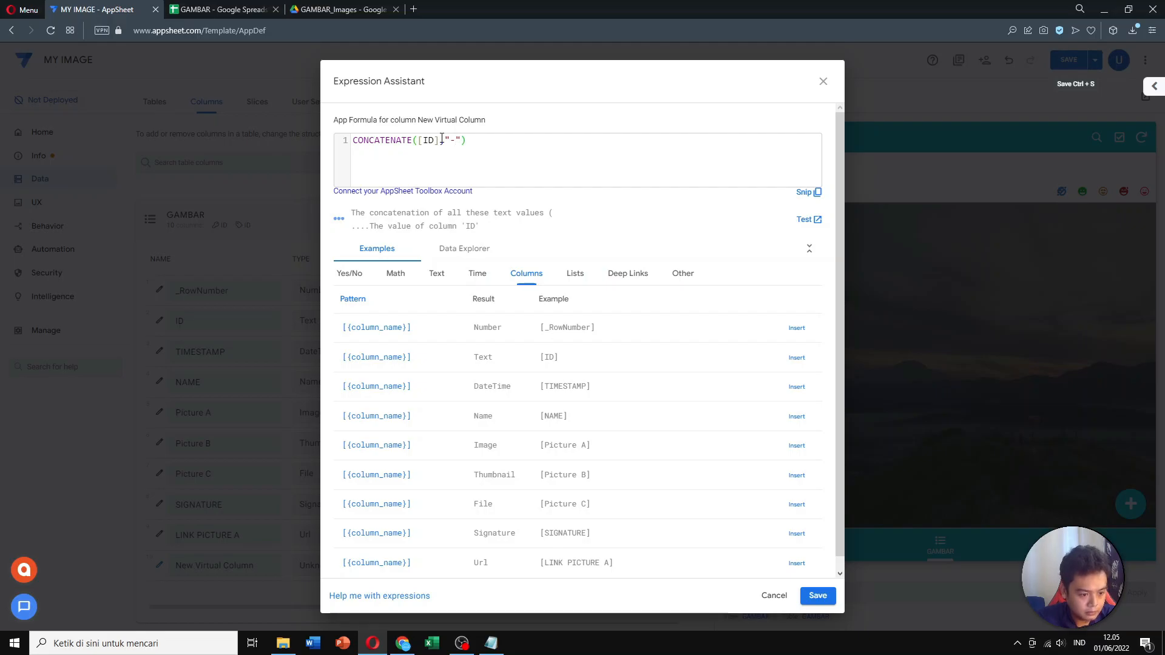
text(,[)
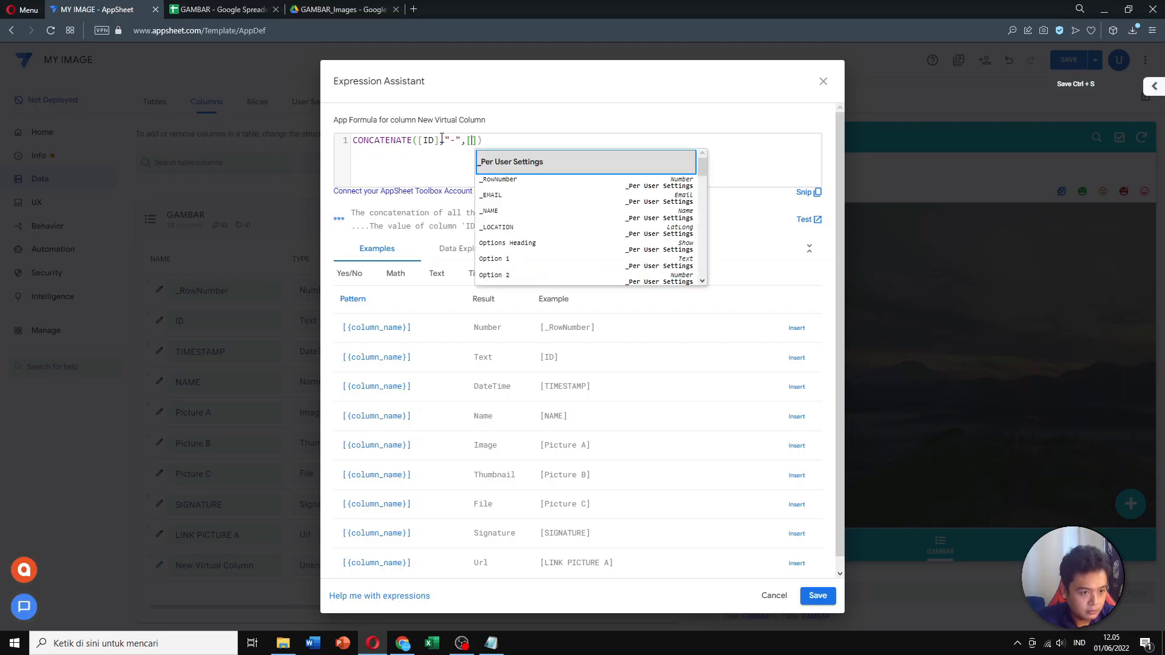
text(name)
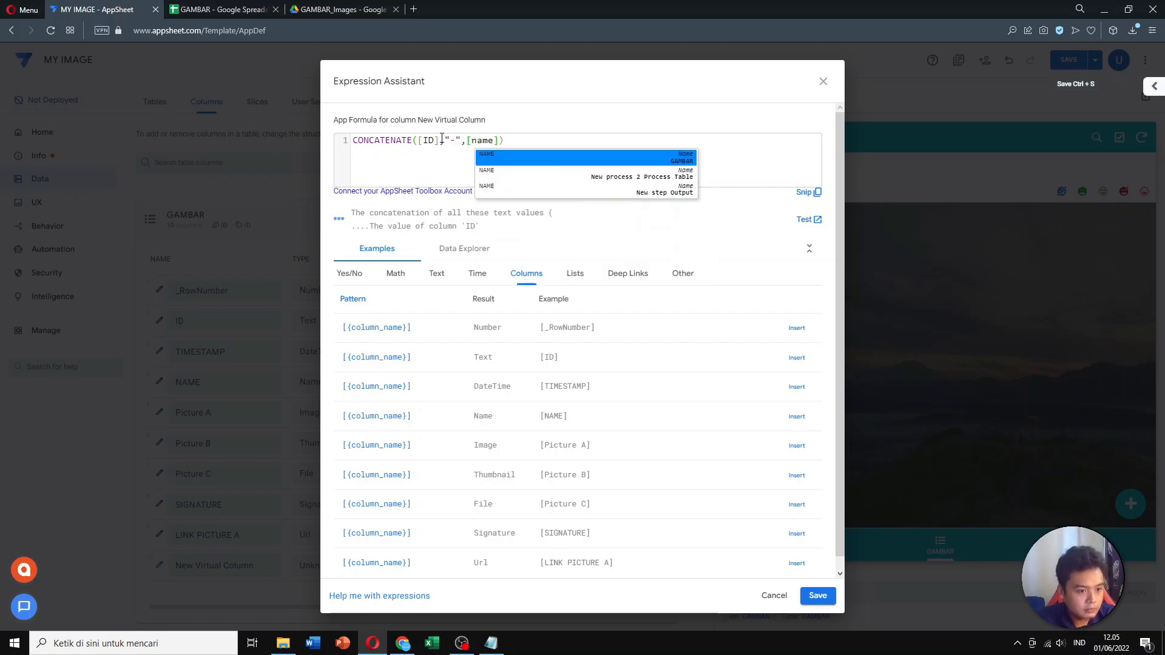
click(479, 157)
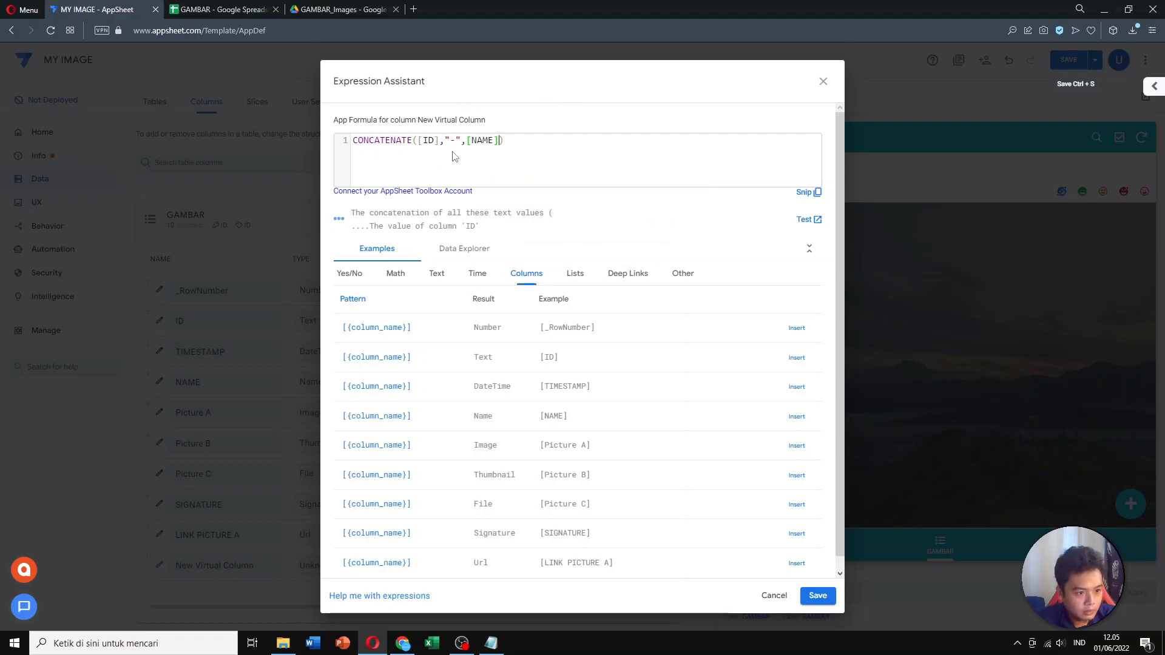
- Accept the CONCATENATE formula, finish the new virtual column's settings and save the app
drag(438, 144, 422, 144)
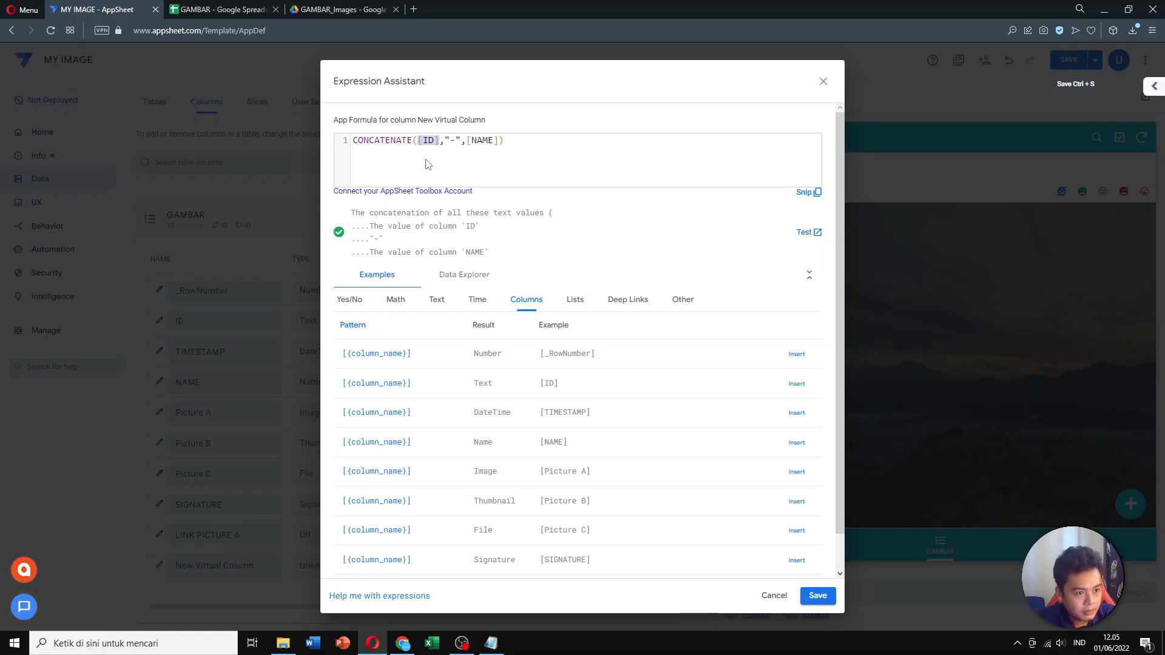
click(375, 141)
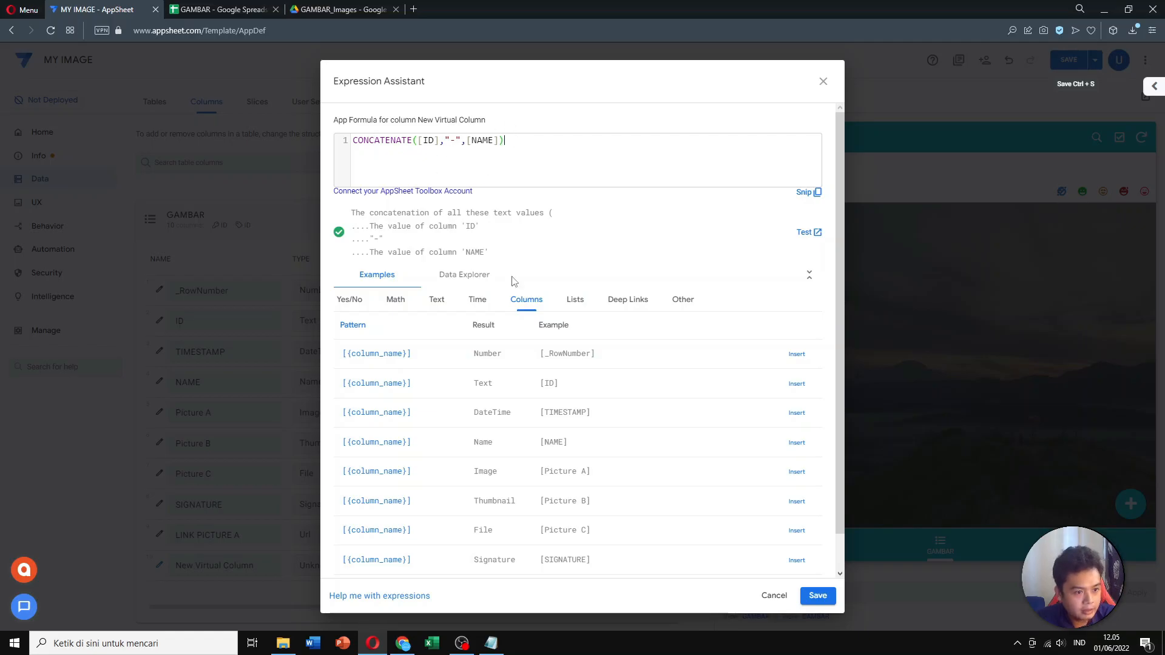
click(818, 596)
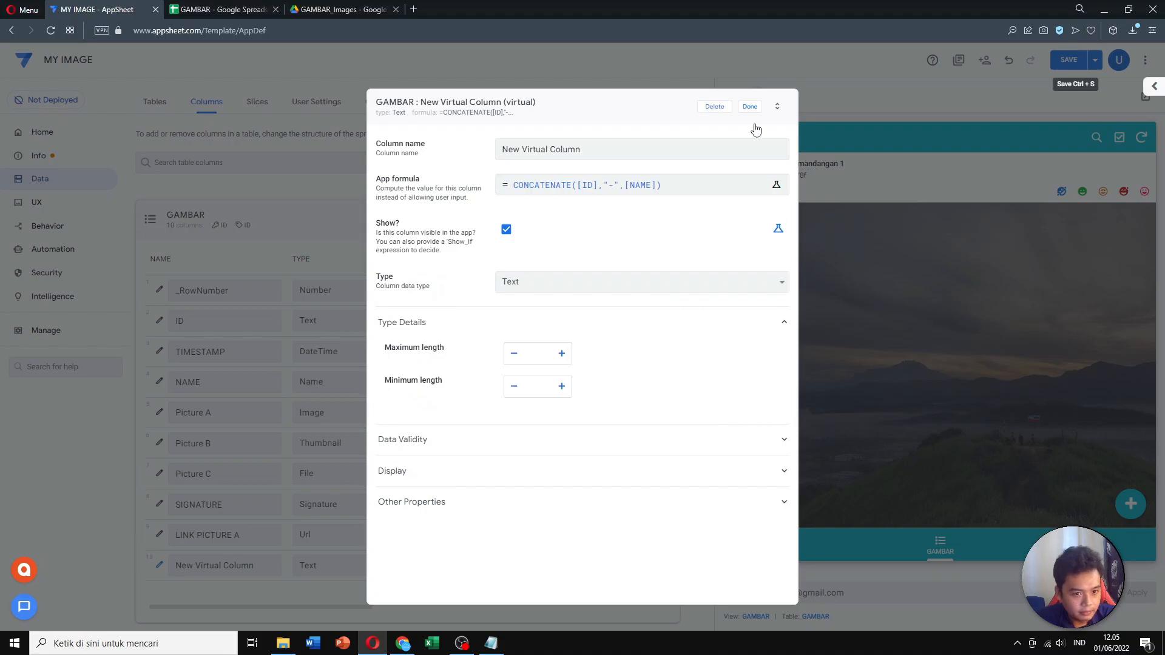
click(751, 107)
click(1069, 59)
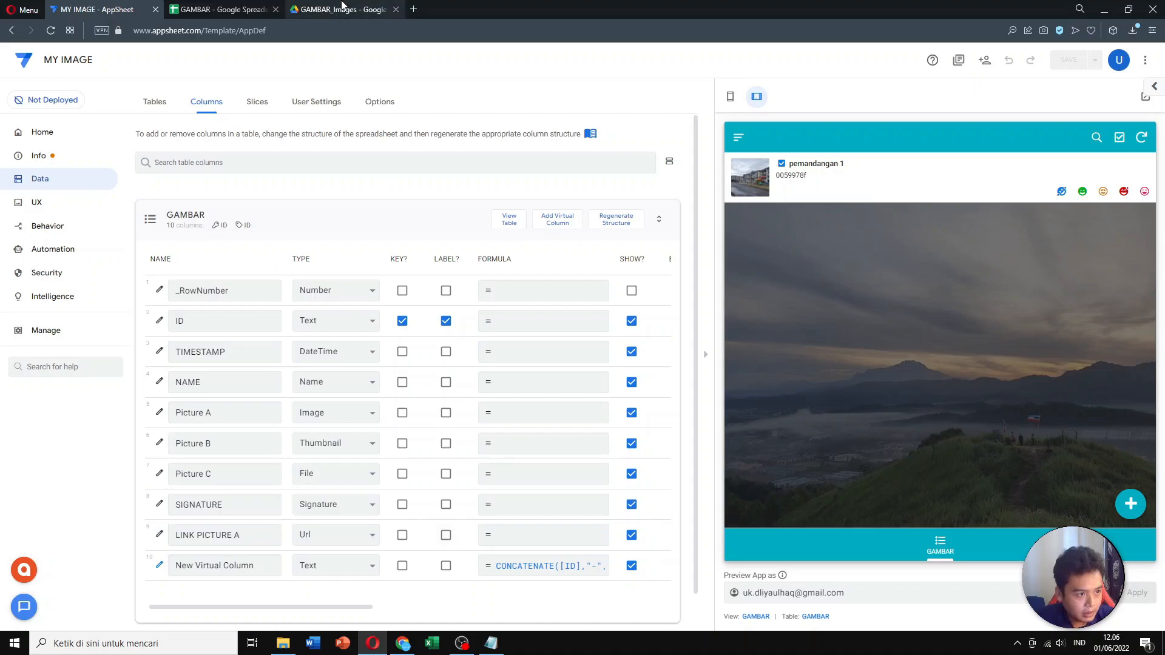
- Compare the file name prefixes in the GAMBAR_Images Drive folder with the key column chosen for the GAMBAR table in AppSheet
click(341, 8)
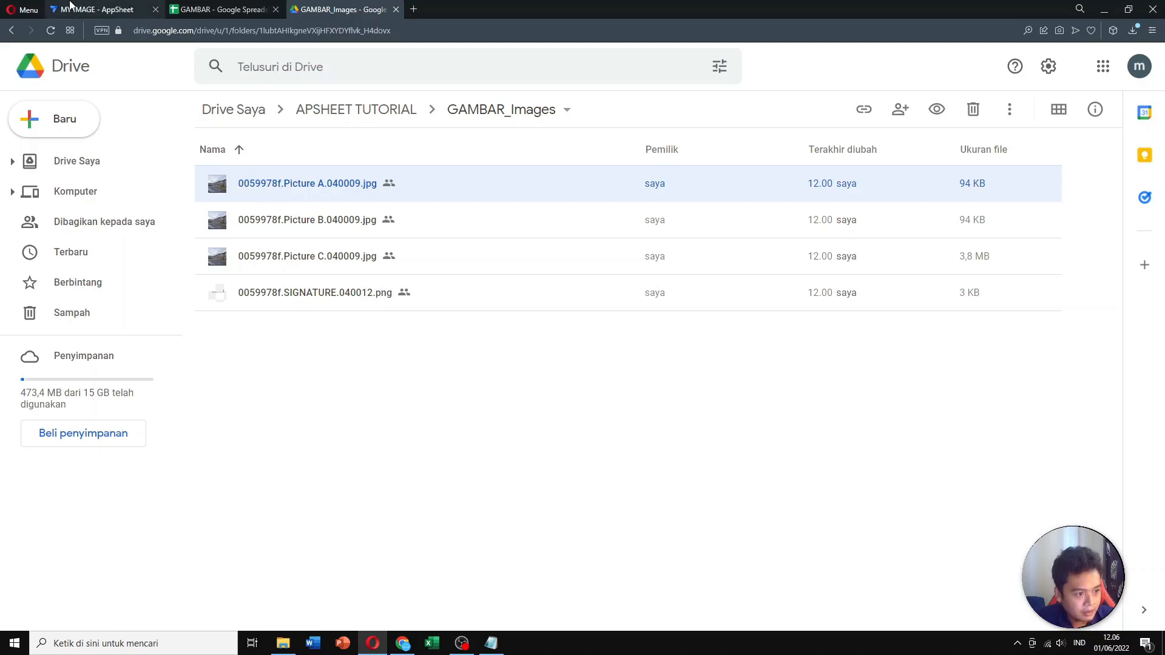
click(97, 9)
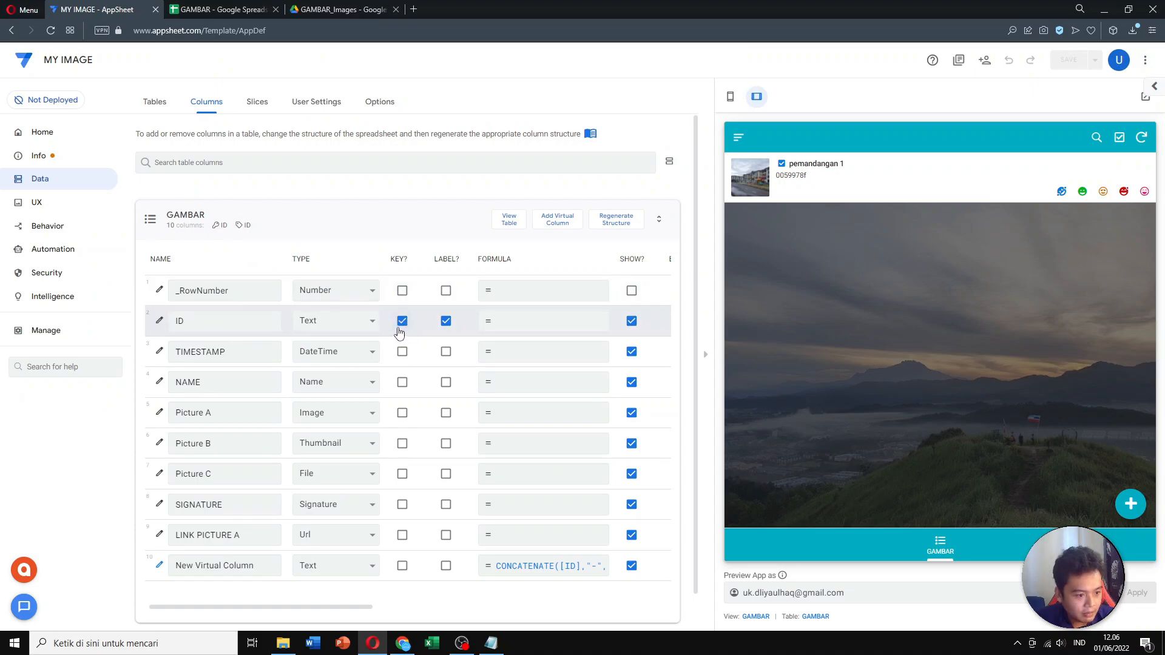
click(307, 9)
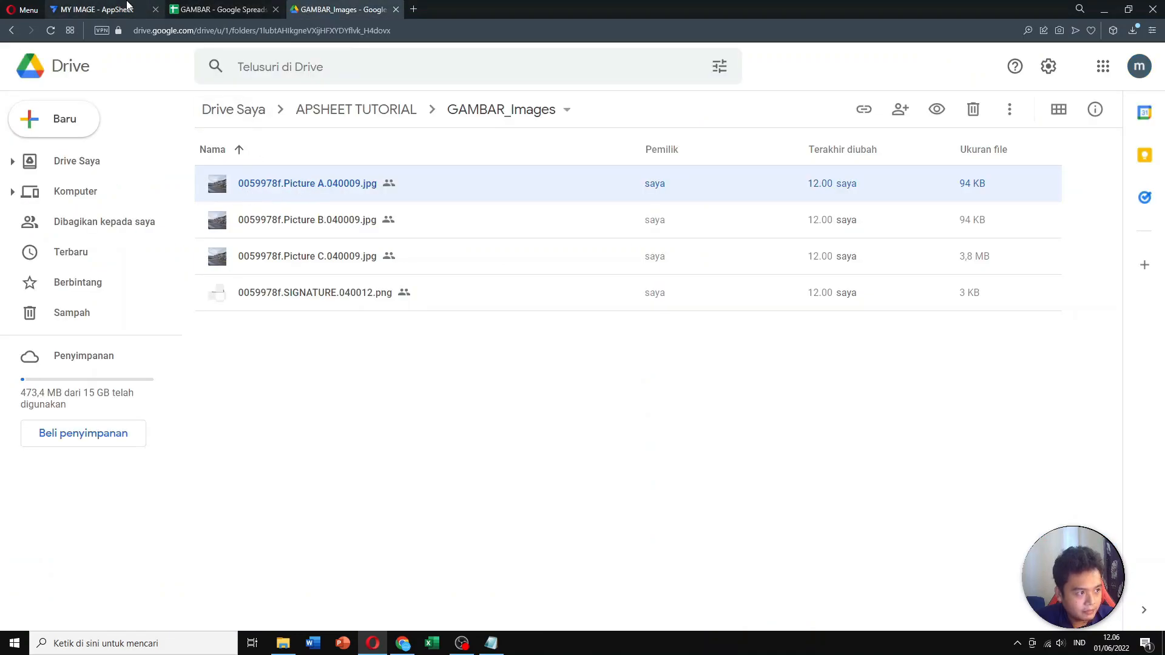
click(97, 9)
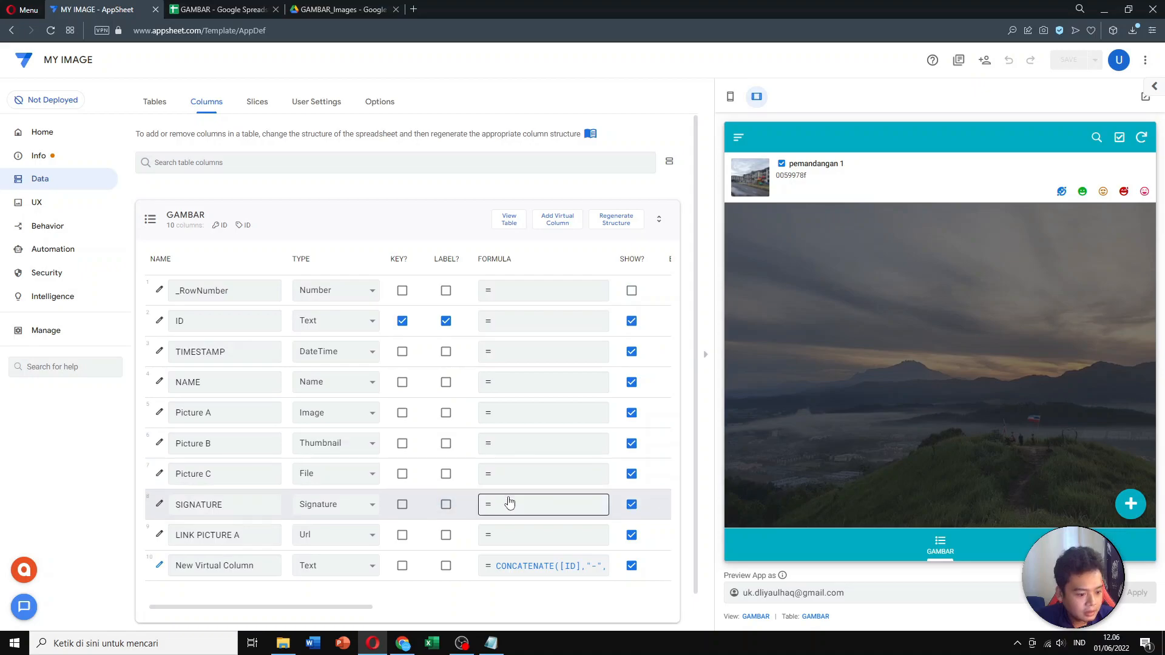
- Make New Virtual Column the key of the GAMBAR table in place of ID, and save the app
scroll(407, 286, down, 1)
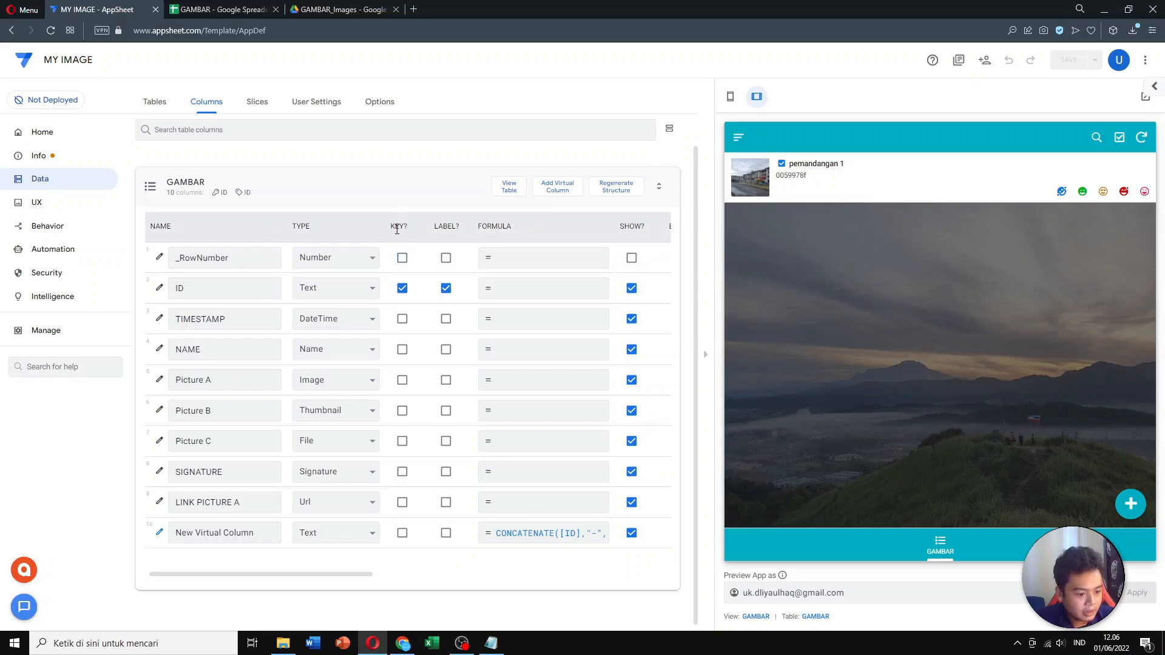
click(403, 533)
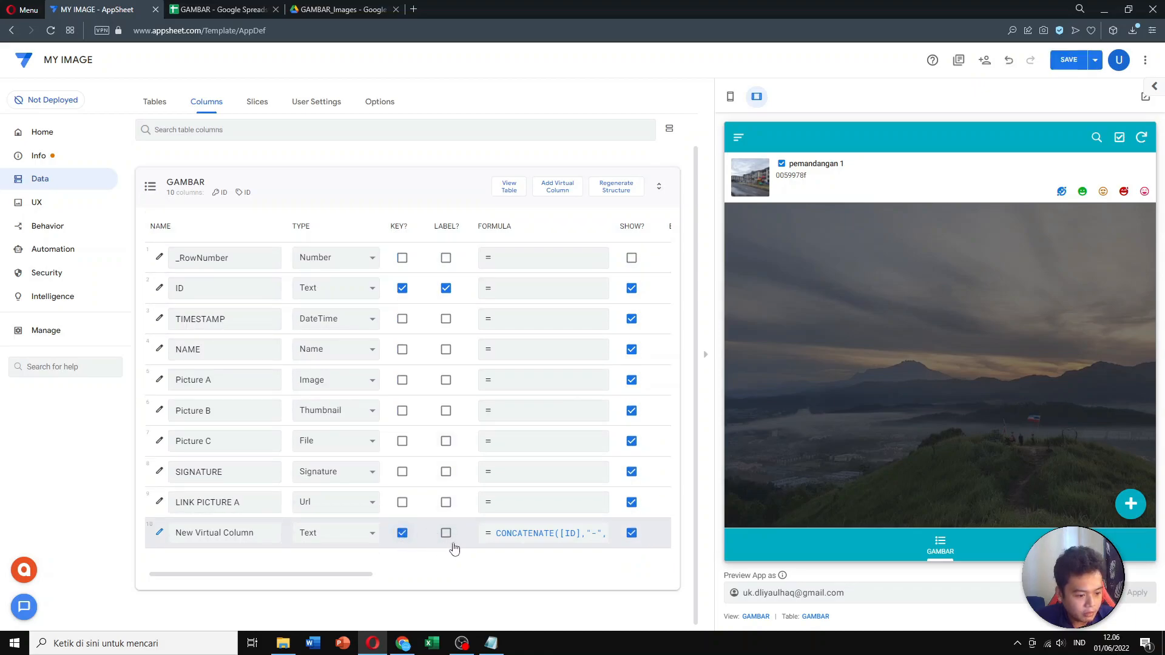
click(552, 534)
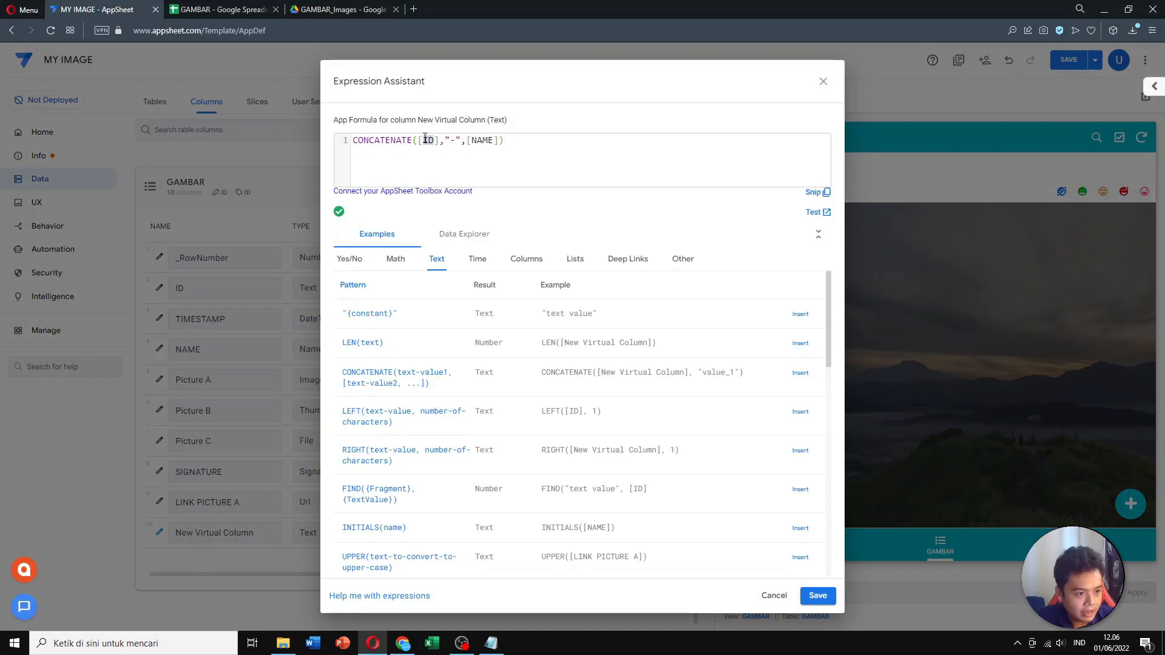
click(818, 596)
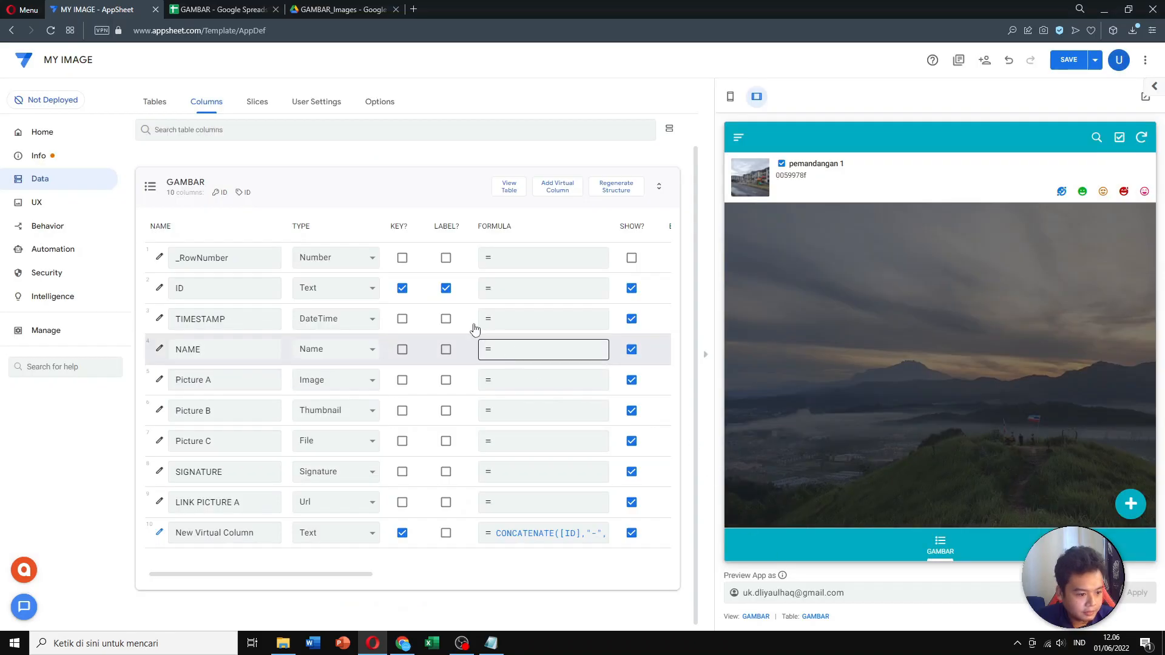
click(402, 290)
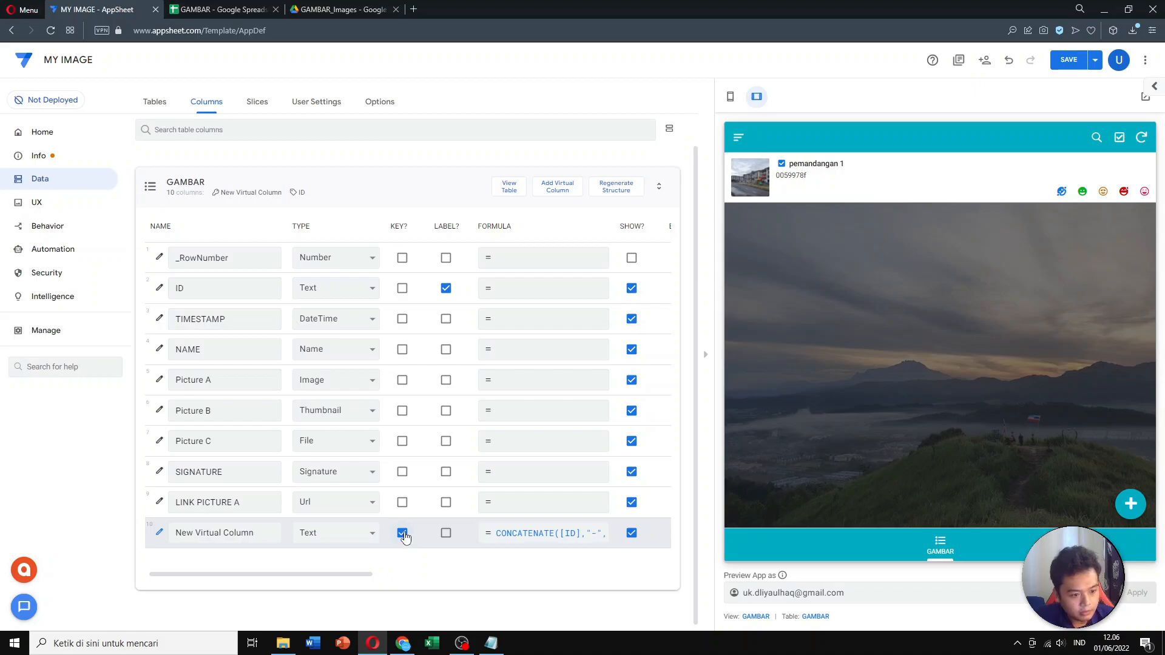
click(1076, 71)
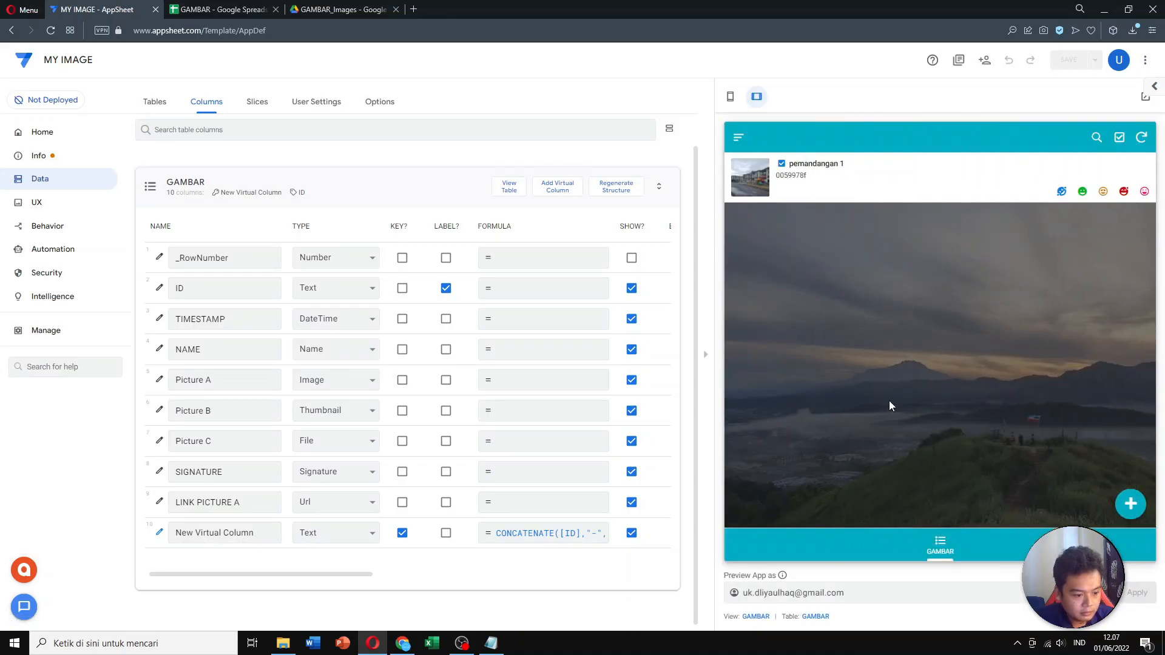
- Review the virtual column's formula and look through the details of the pemandangan 1 record in the app preview
click(582, 534)
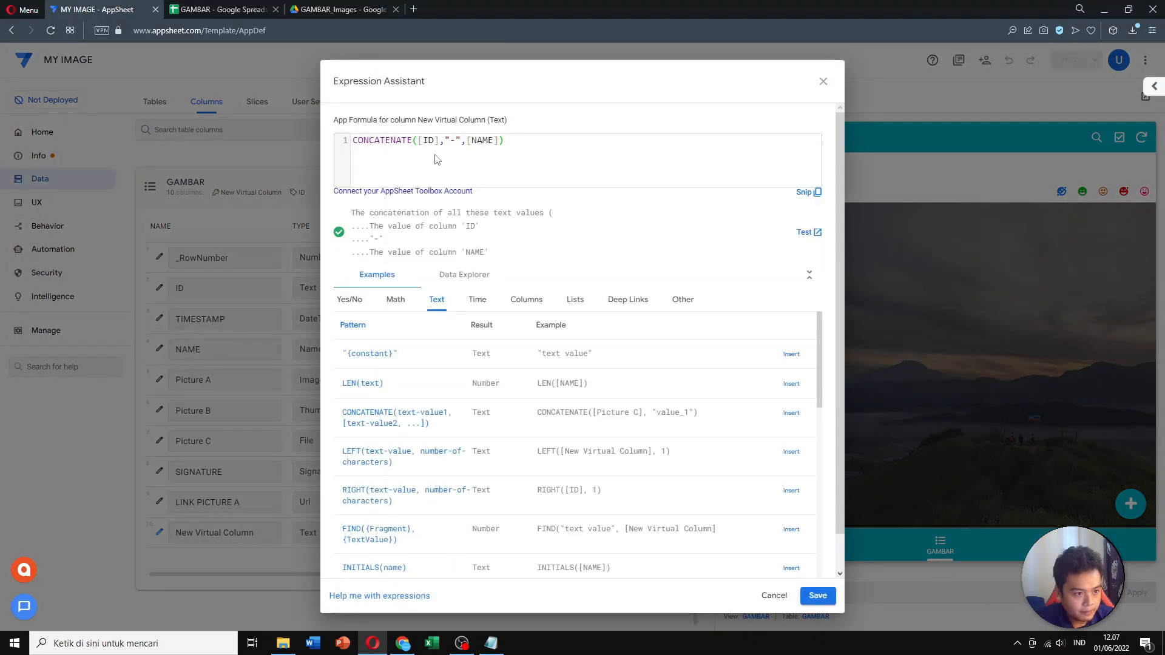
click(780, 599)
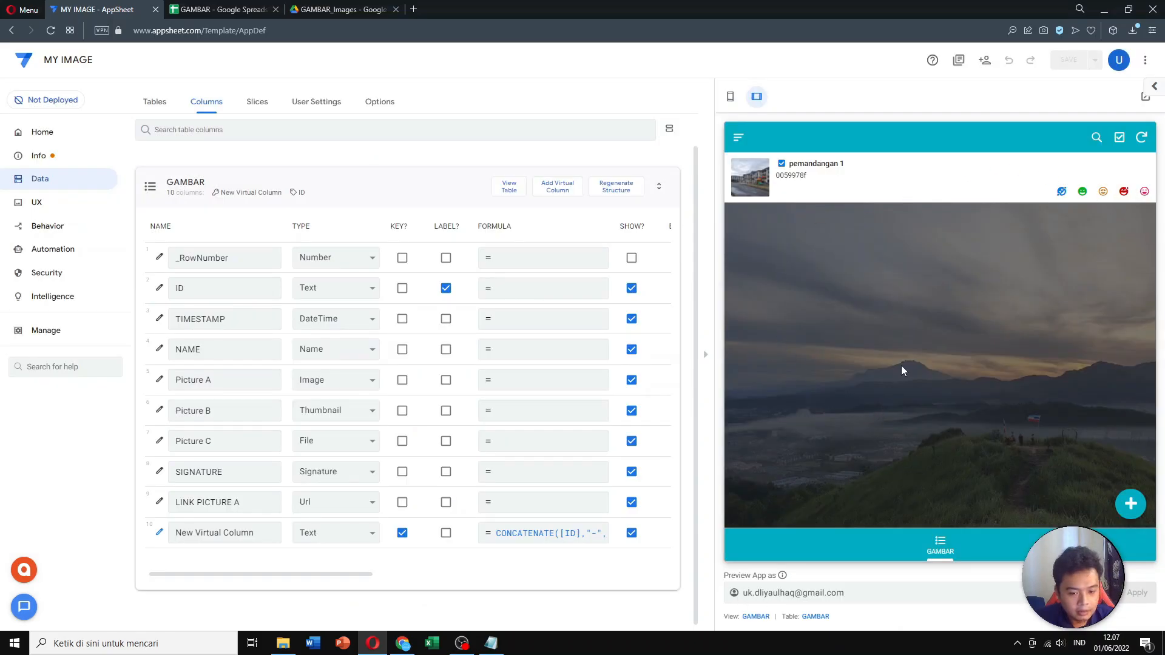
click(909, 185)
scroll(888, 290, down, 3)
scroll(890, 290, up, 3)
click(739, 143)
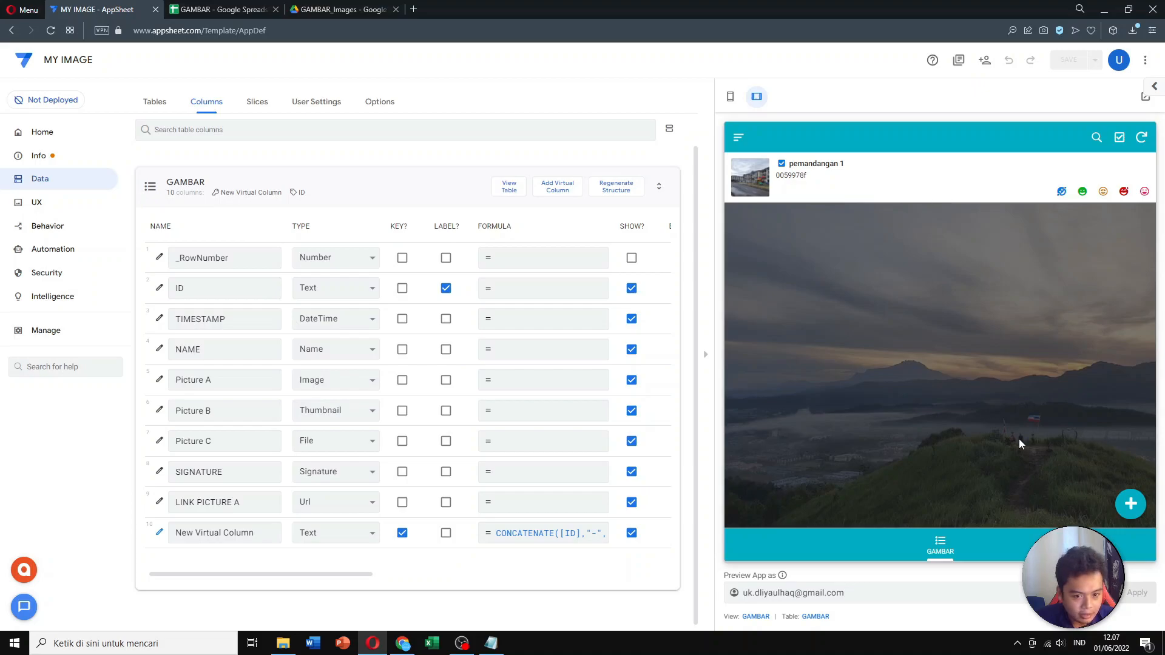
- Start a new record in the app preview and set its NAME to Pemandangan Bagus
click(1130, 504)
click(939, 311)
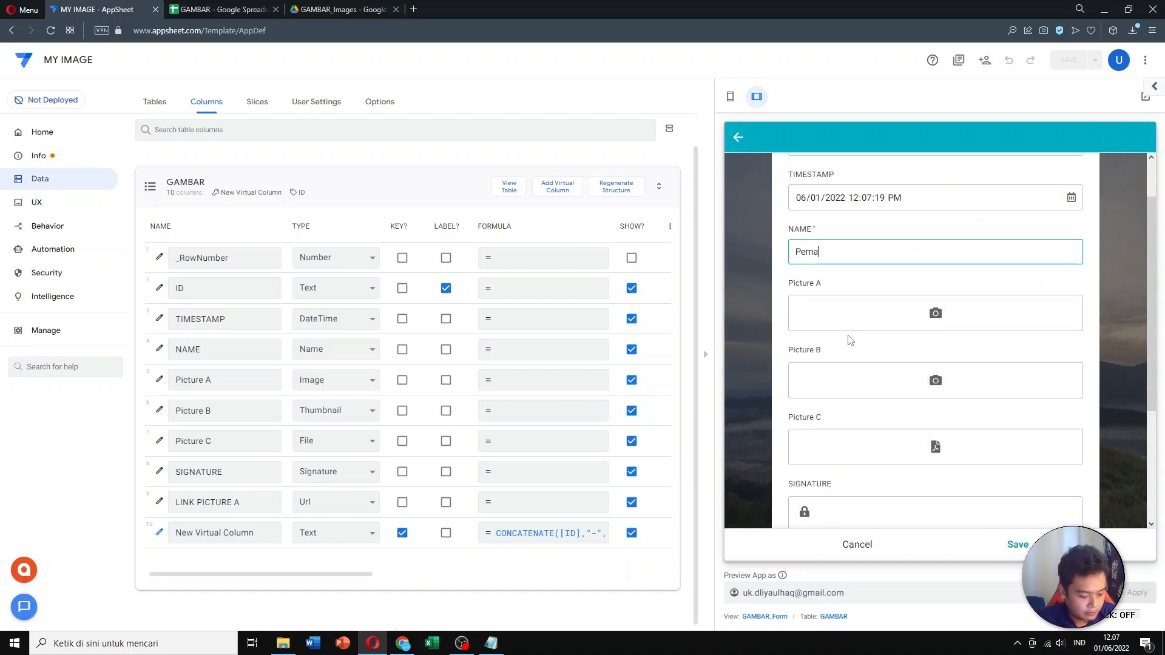
text(Pemandangan Bagus)
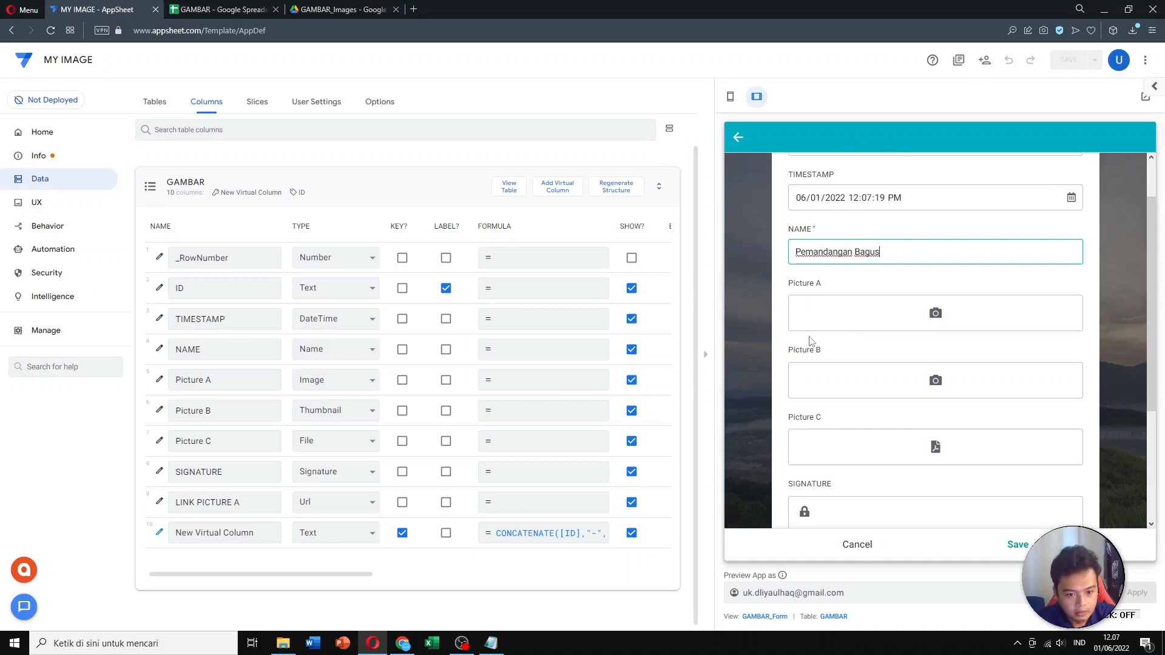
- Upload image C from the APIC folder on the desktop to the Picture A field
click(909, 312)
click(911, 462)
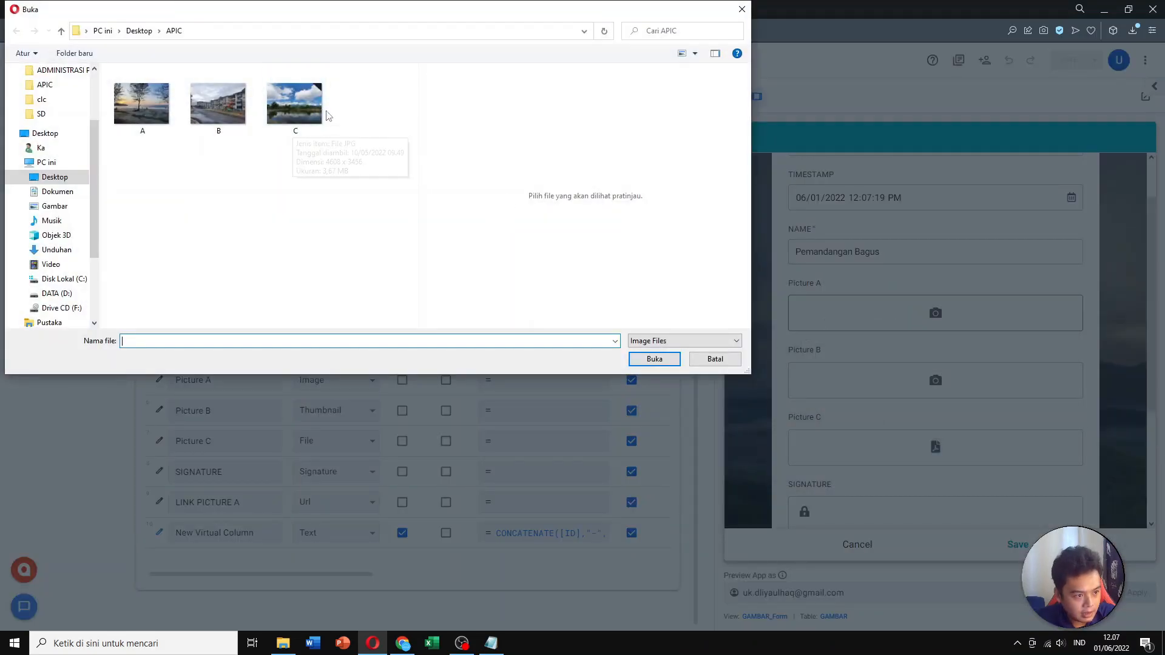
click(308, 112)
click(654, 358)
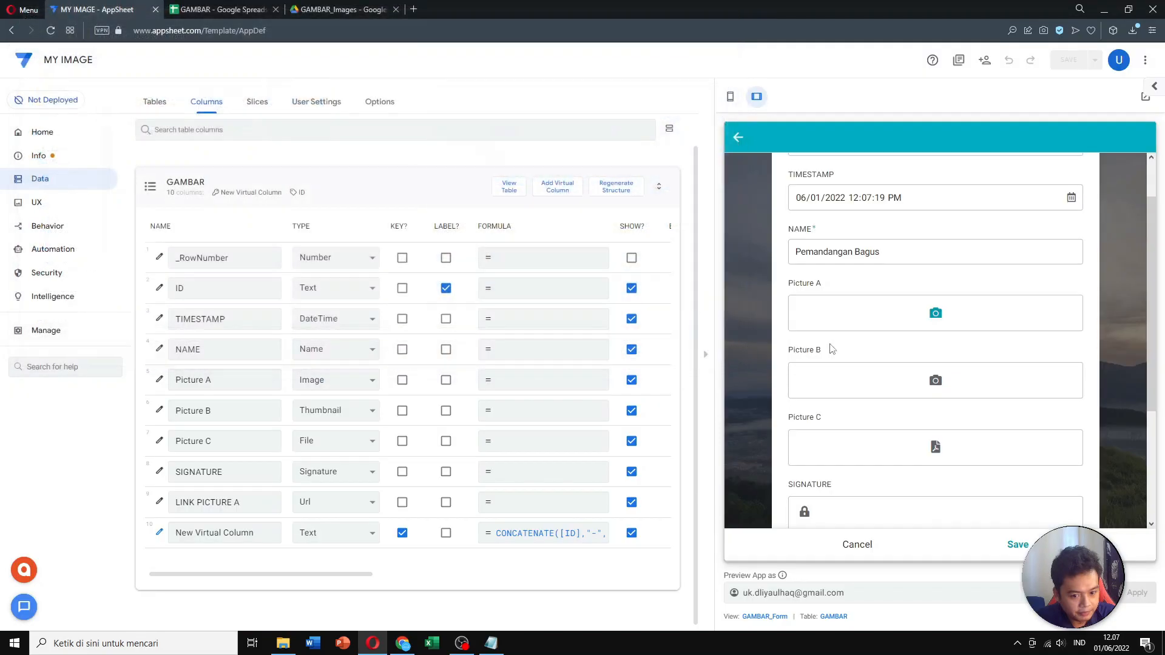
- Upload the same image C from the APIC folder to the Picture B field
scroll(912, 371, down, 2)
scroll(924, 328, down, 1)
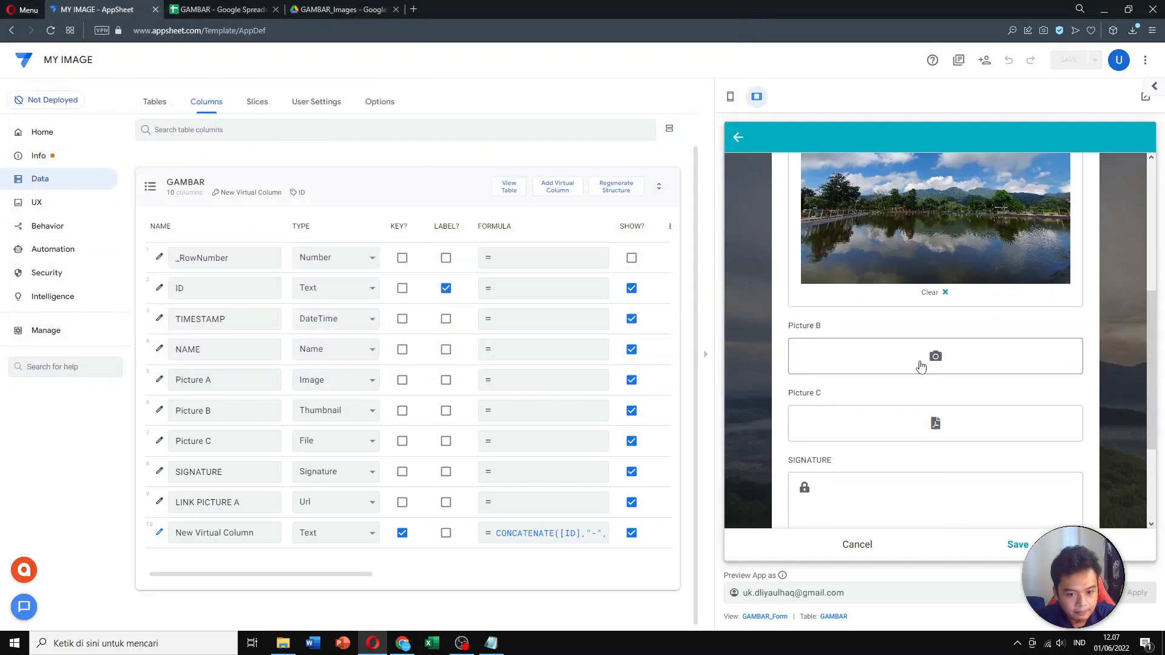
click(920, 365)
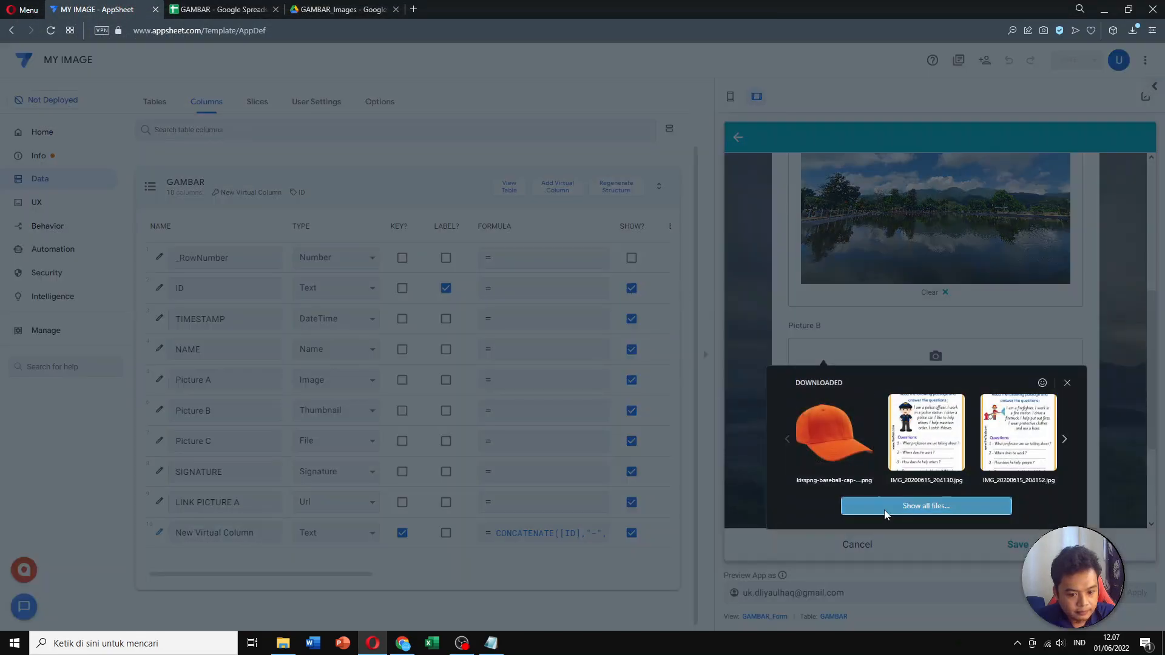
click(885, 508)
click(310, 121)
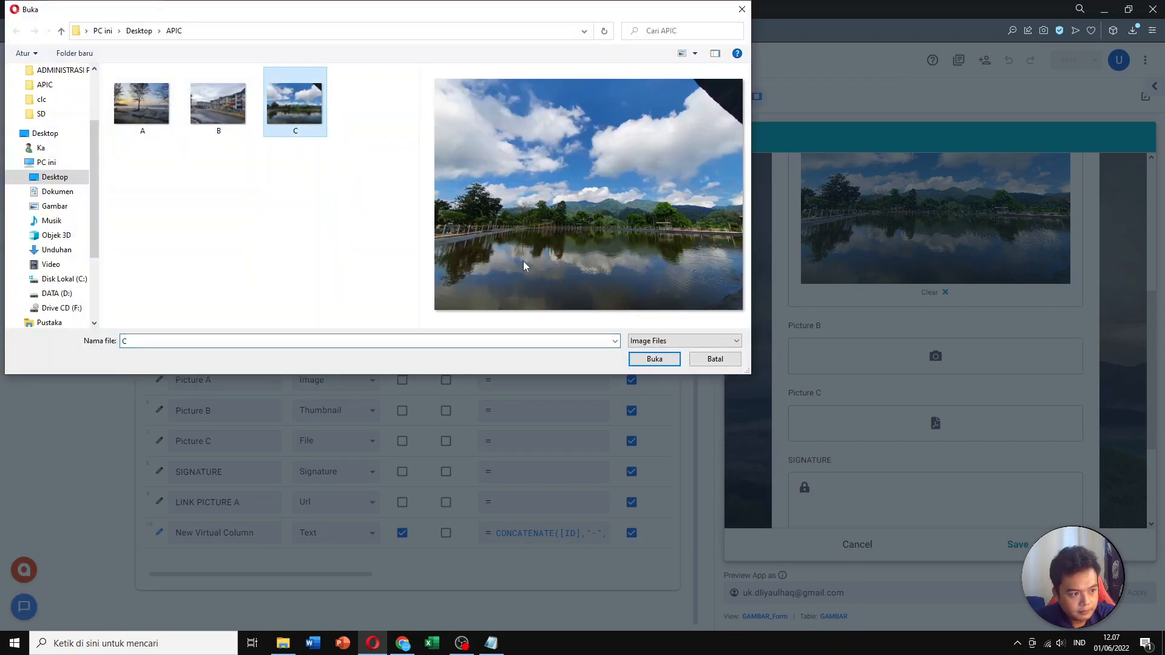
click(653, 359)
- Attach C.jpg from the APIC folder to the new record's Picture C field
click(932, 460)
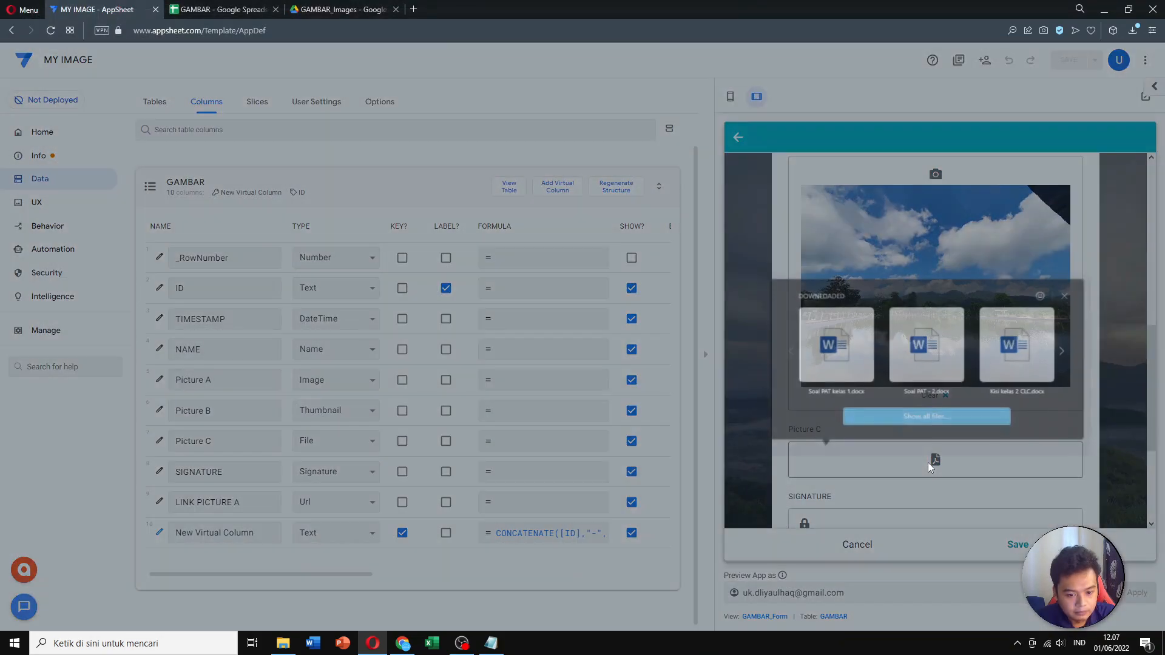
click(965, 418)
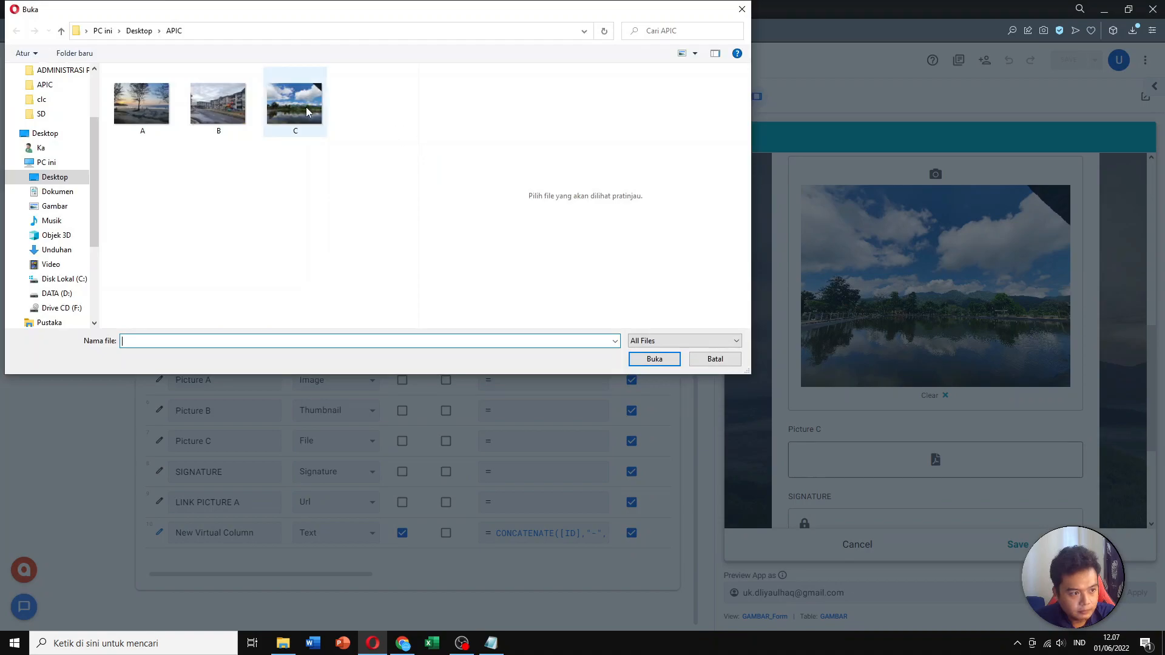
click(654, 359)
scroll(978, 358, down, 3)
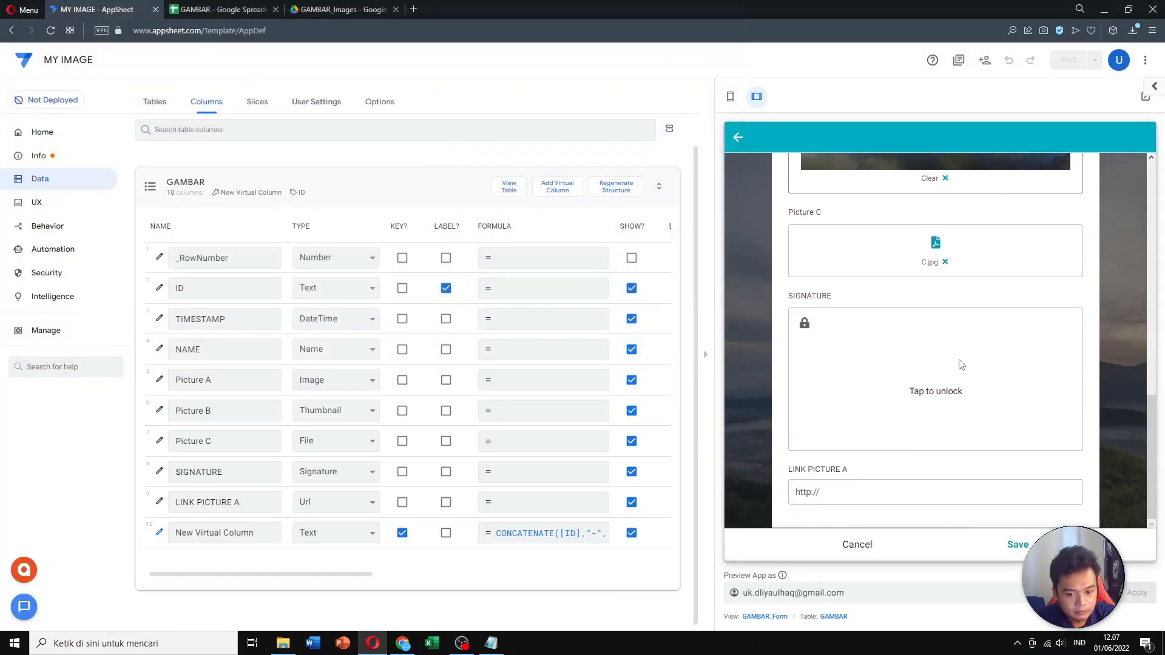
- Draw a freehand signature in the SIGNATURE field, save the new record, and sync the app preview
mouse_move(984, 365)
mouse_down()
mouse_move(957, 378)
mouse_move(971, 388)
mouse_up()
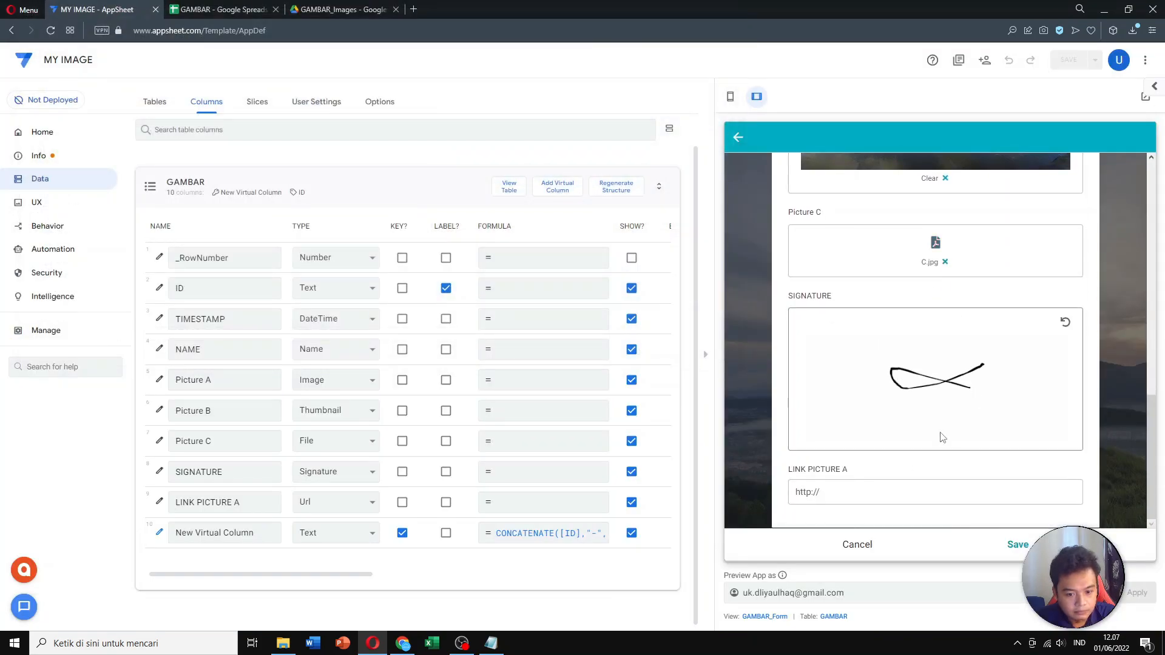
click(1018, 545)
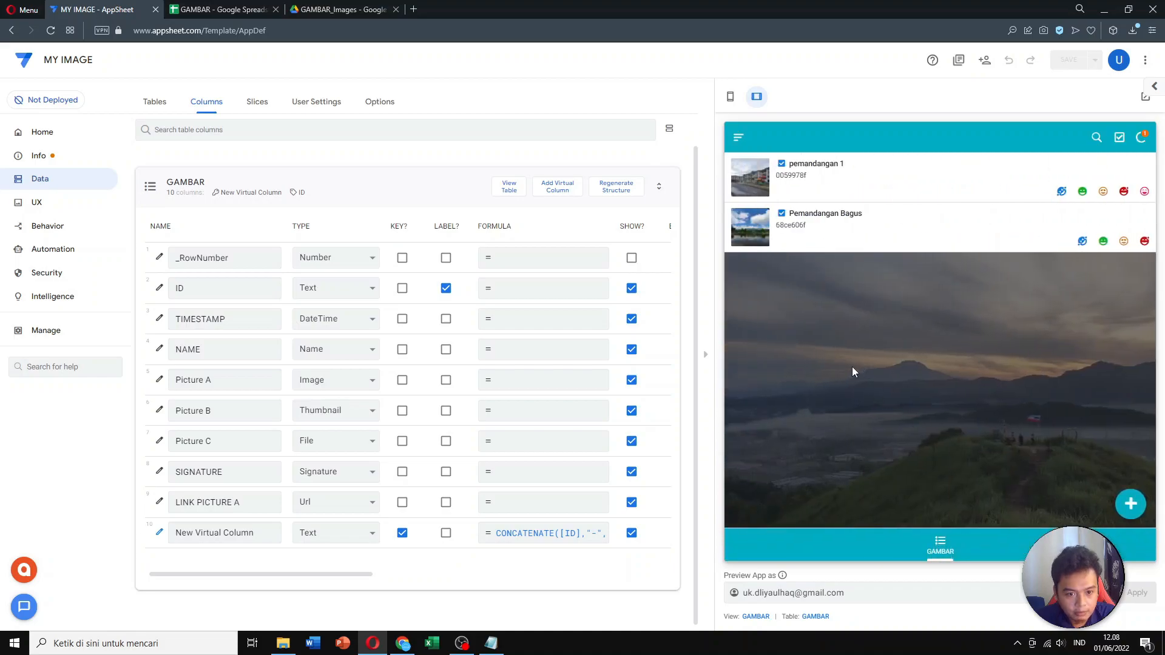
click(1141, 138)
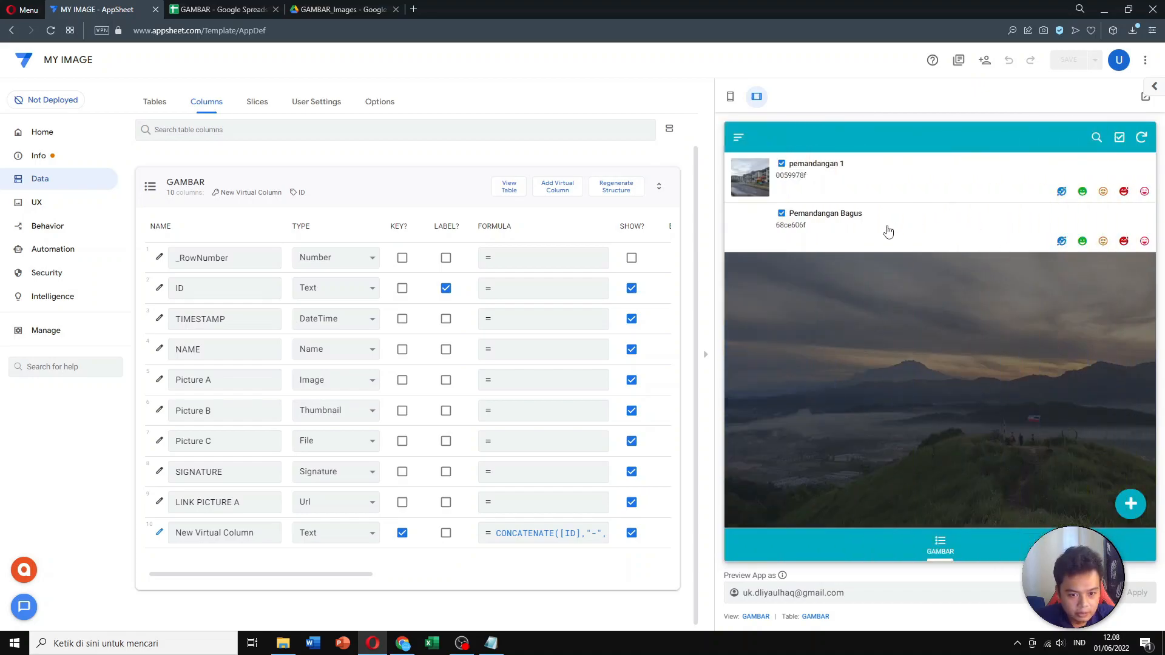
- Open the Pemandangan Bagus record in the app preview and examine its images and the Picture C file name
click(850, 229)
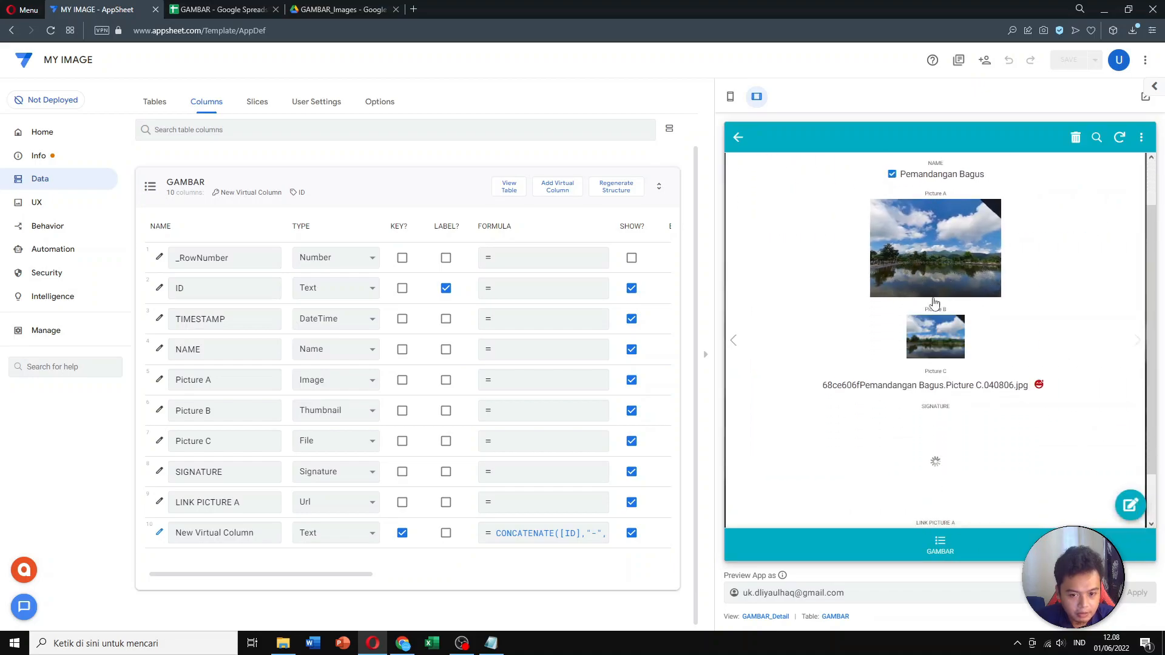
scroll(923, 340, down, 1)
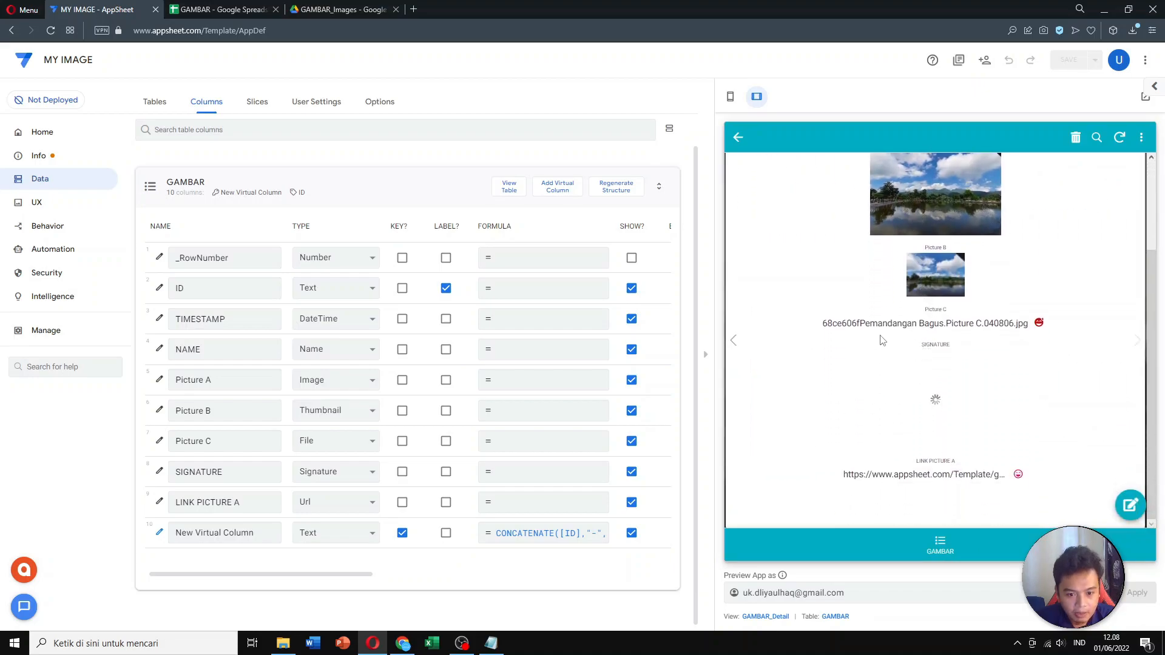
drag(822, 325, 949, 334)
scroll(997, 330, up, 1)
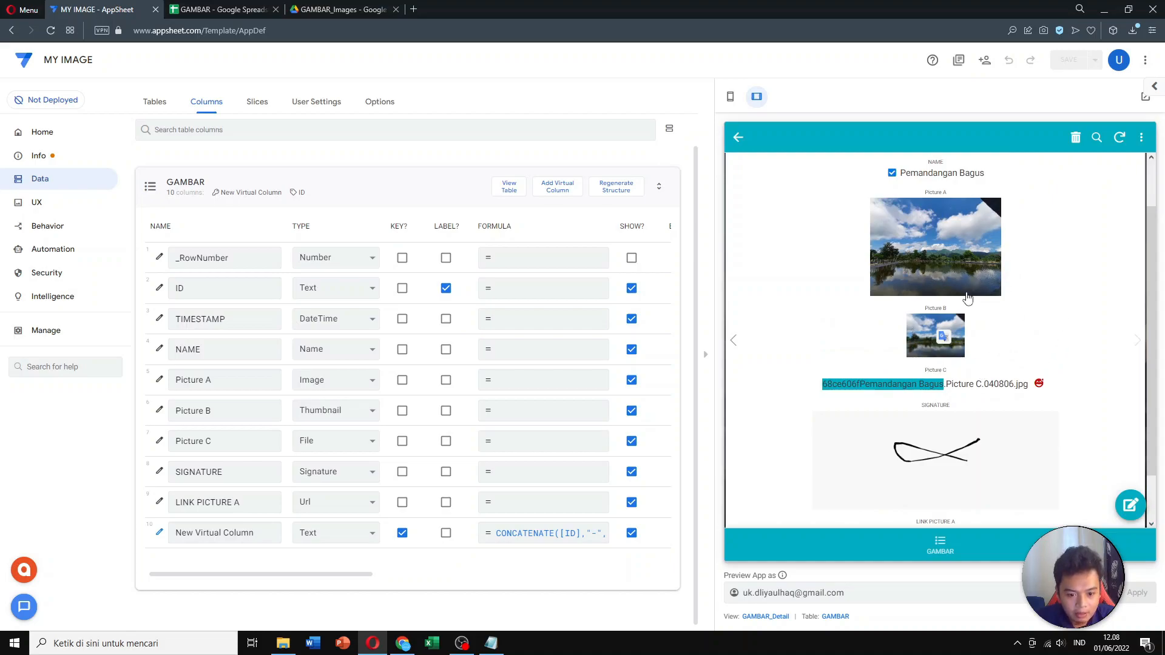
scroll(945, 393, up, 1)
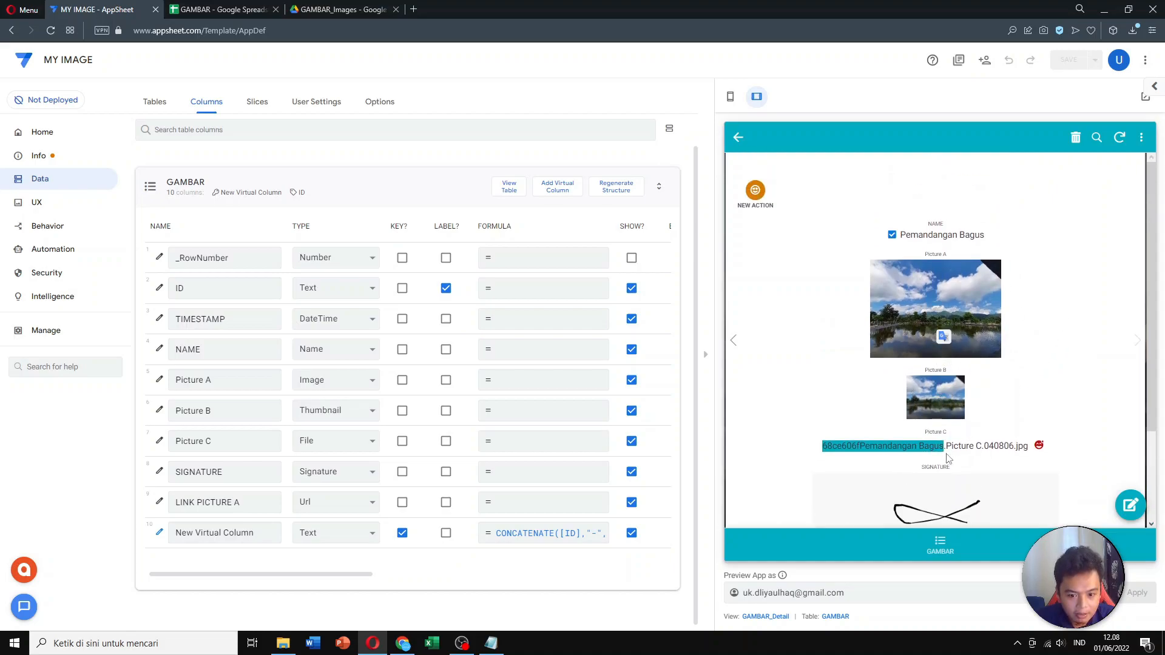
click(196, 350)
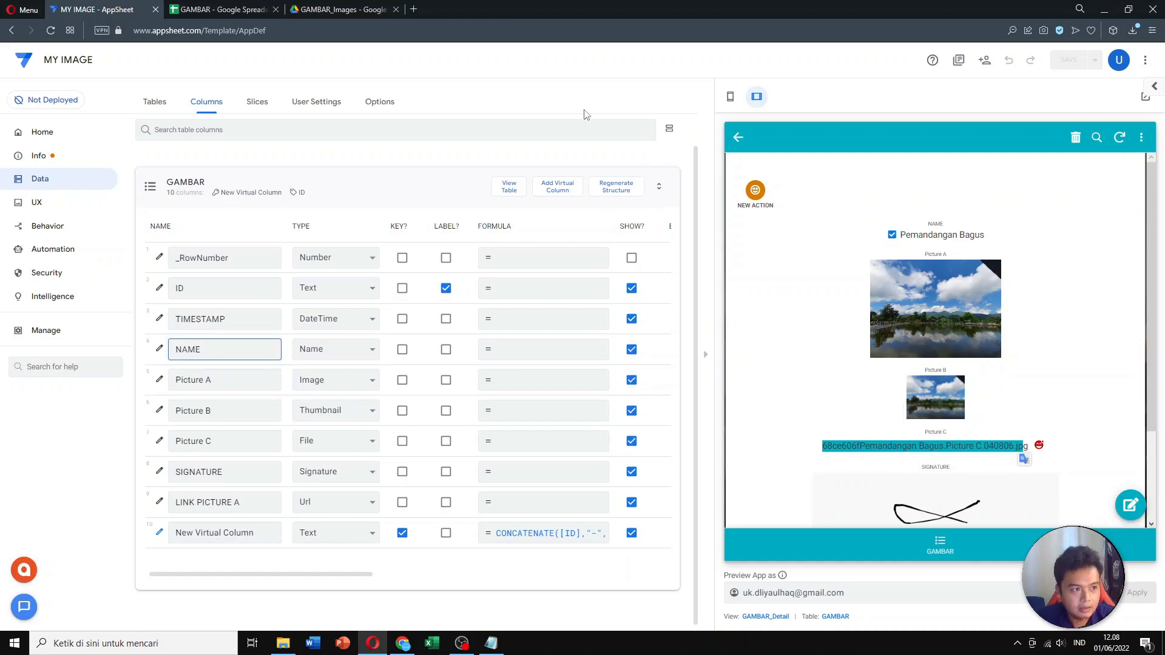
- Switch to the GAMBAR_Images folder in Google Drive and examine the names of the newly uploaded Picture A, B and C files
click(333, 9)
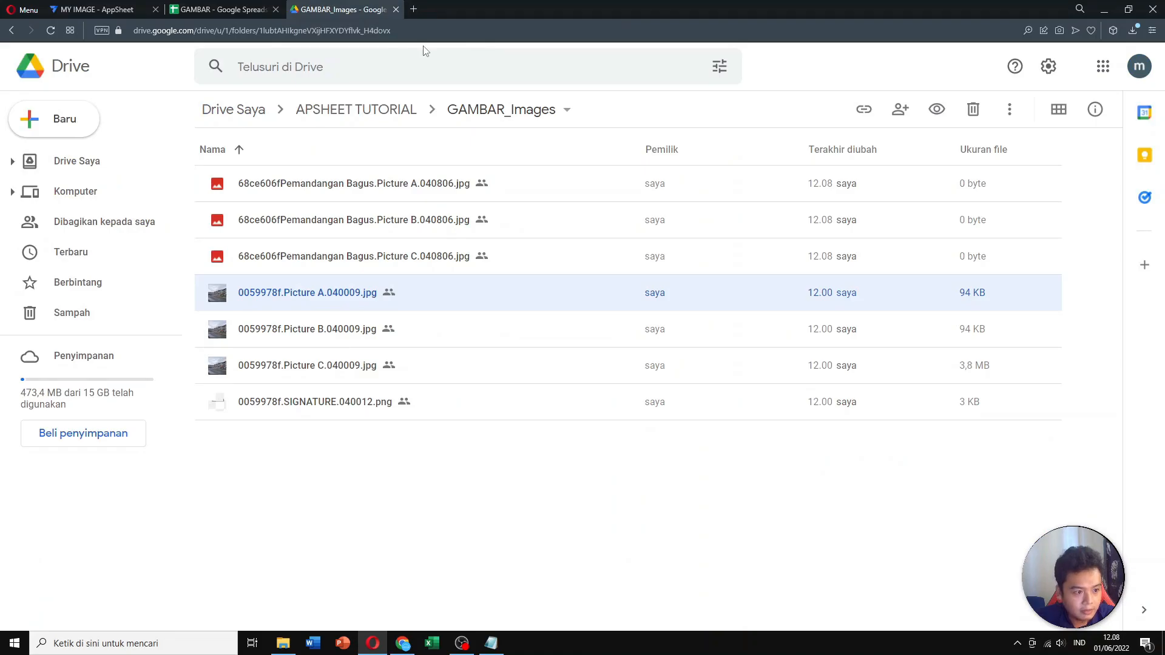
click(331, 196)
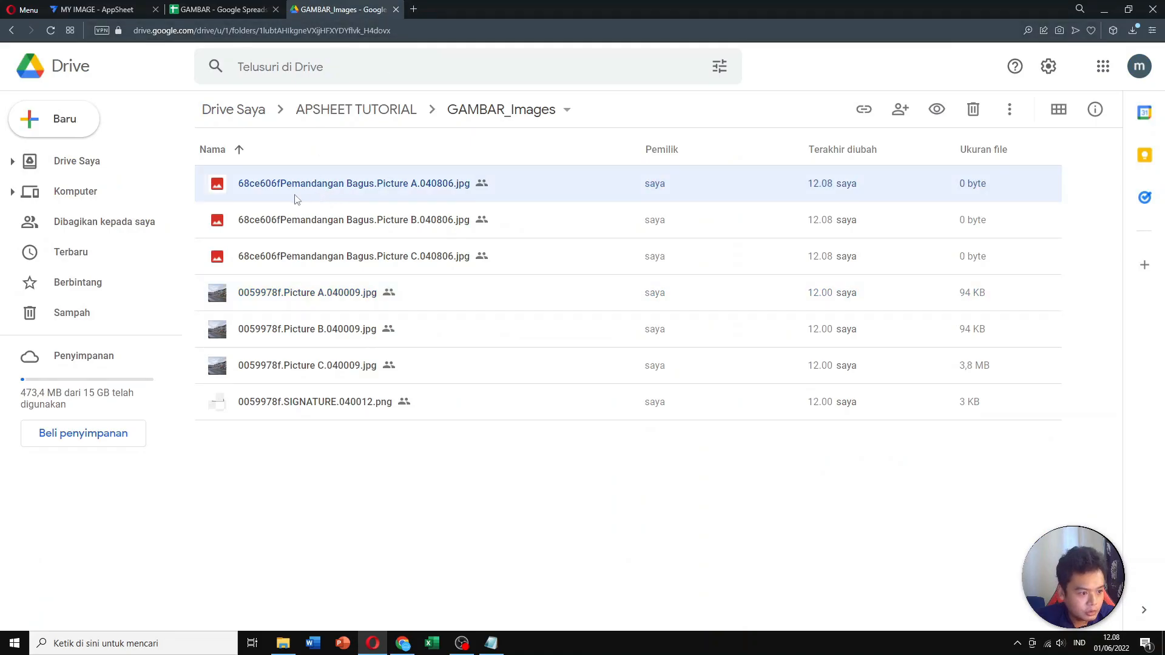
click(331, 234)
click(335, 264)
click(346, 225)
click(341, 255)
click(345, 227)
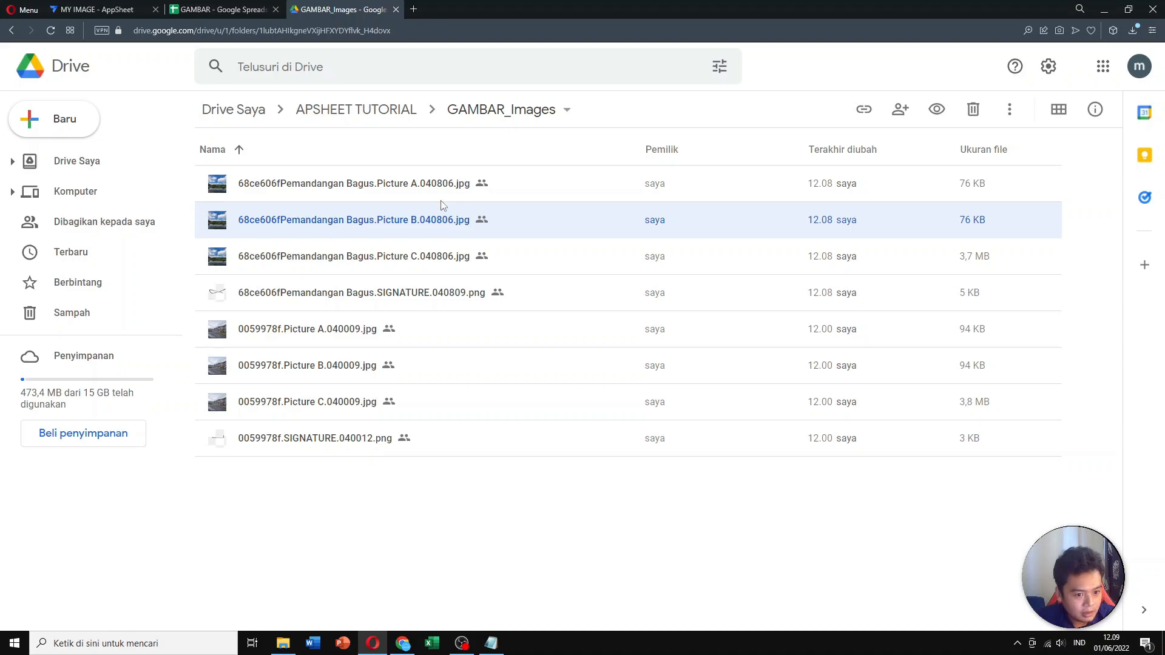
- Search Google Drive for "pemandangan bagus" and select the Picture A image among the matching files
click(423, 61)
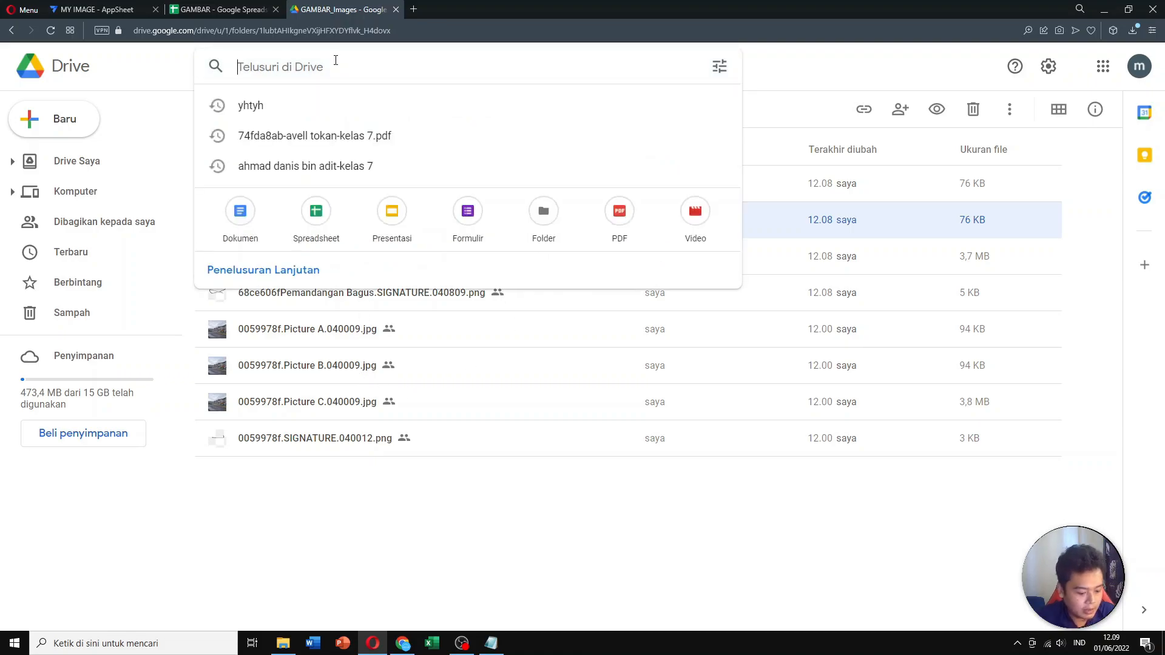
text(pemandangan )
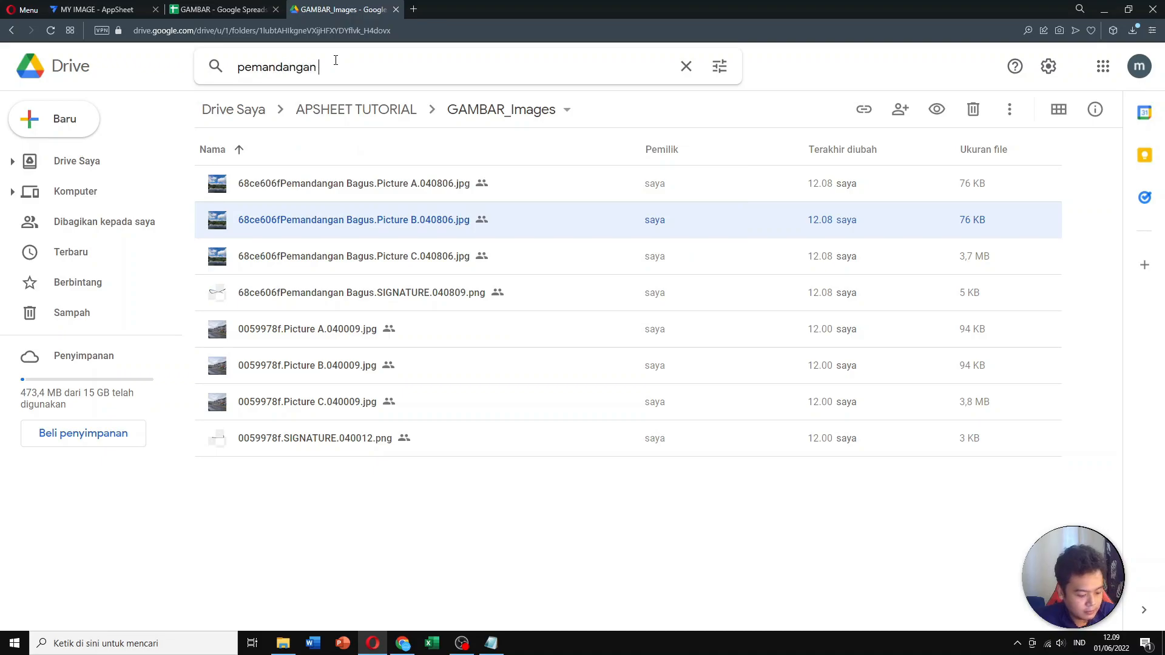
text(bagu)
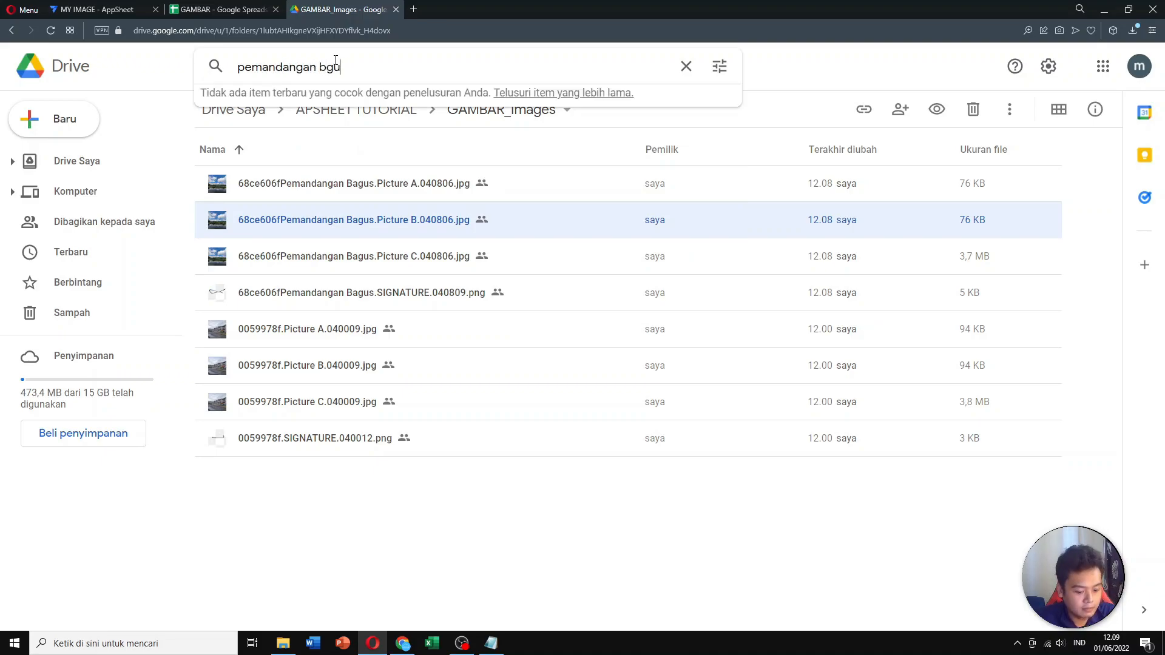
key(BackSpace)
key(BackSpace)
text(agus)
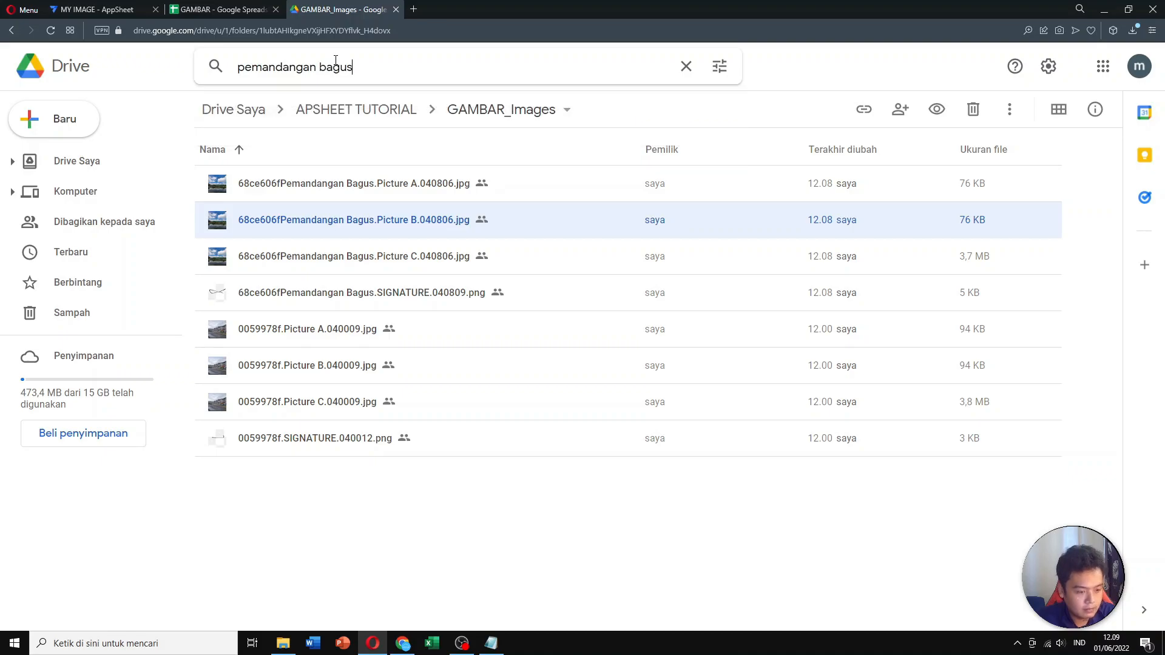
key(Return)
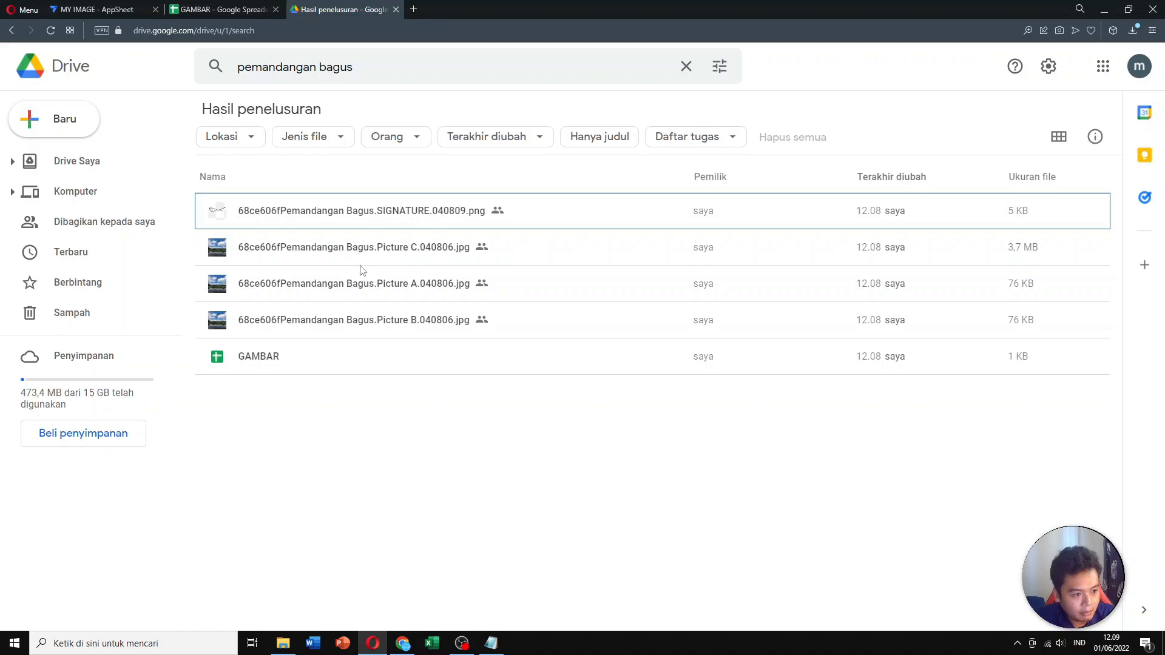
click(352, 294)
- Switch back to AppSheet, return to the GAMBAR list in the app preview, and open a blank record form
key(ctrl+Tab)
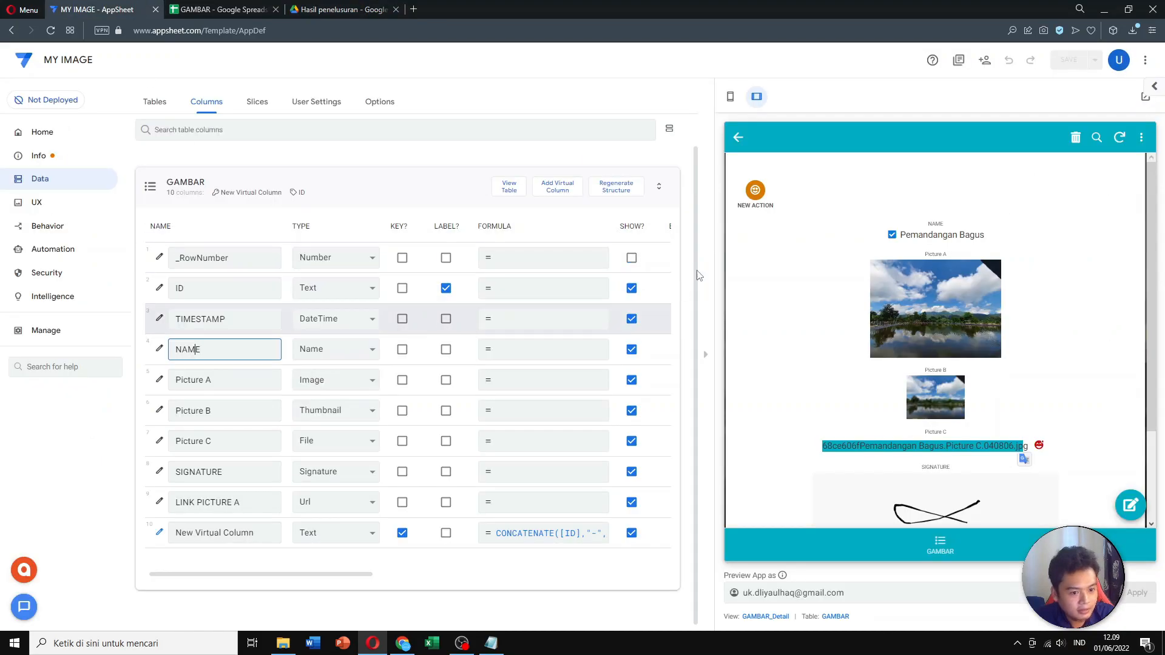
click(738, 140)
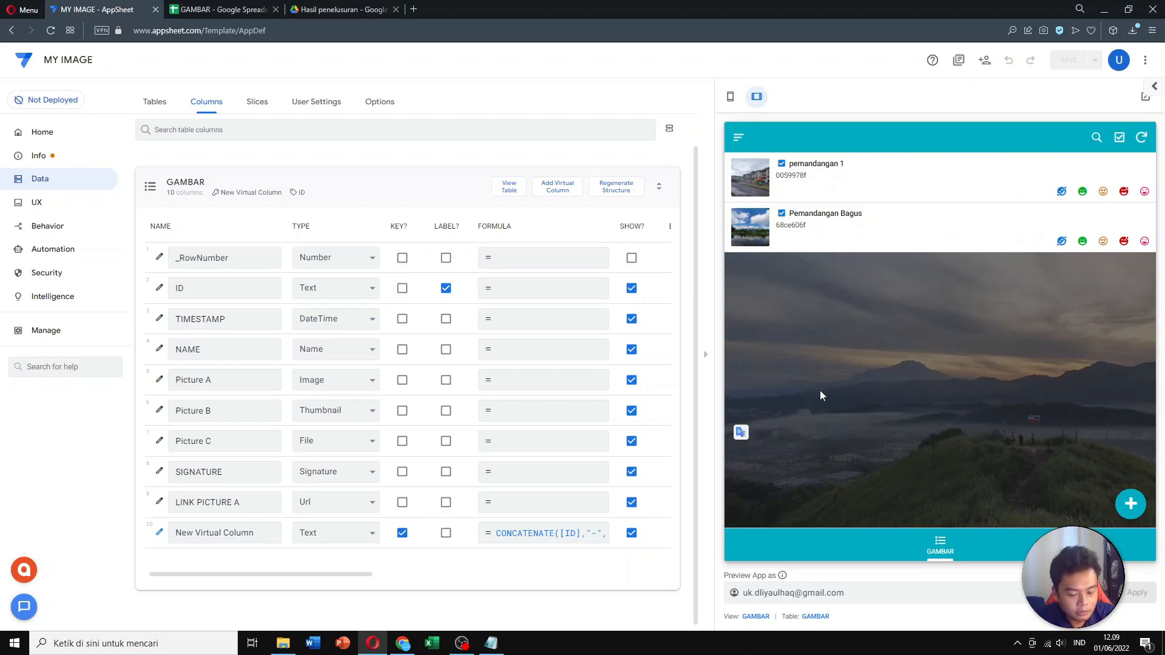
click(1130, 504)
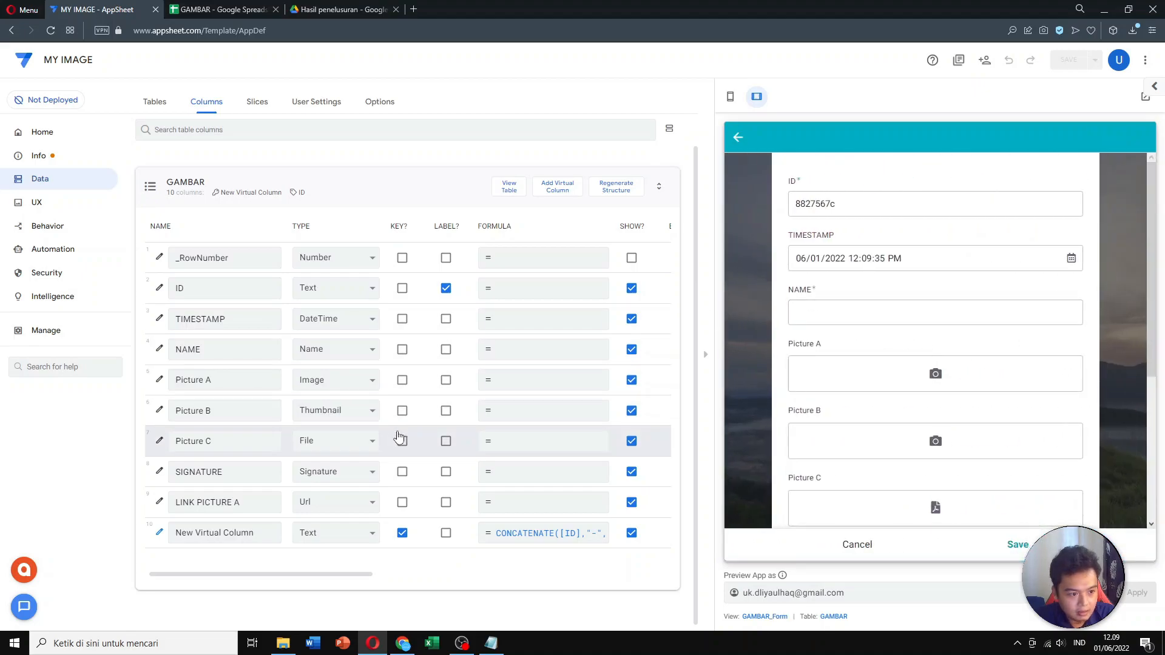
- Review the NAME reference in New Virtual Column's CONCATENATE formula without changing it, and discard the blank record form
click(496, 536)
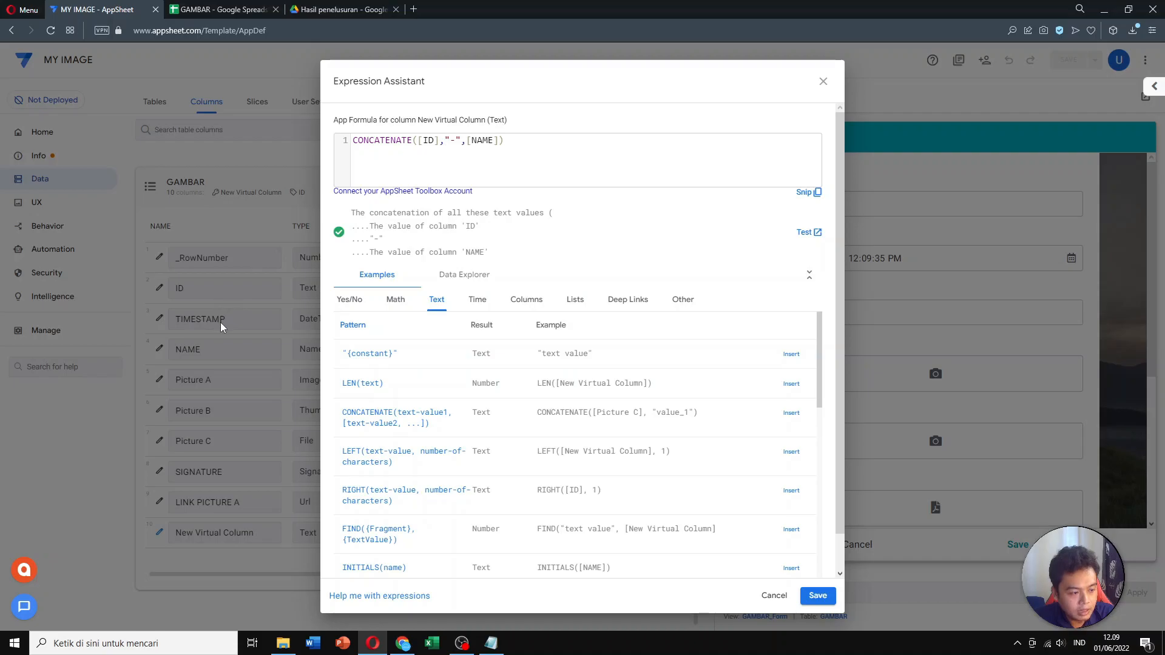
double_click(488, 141)
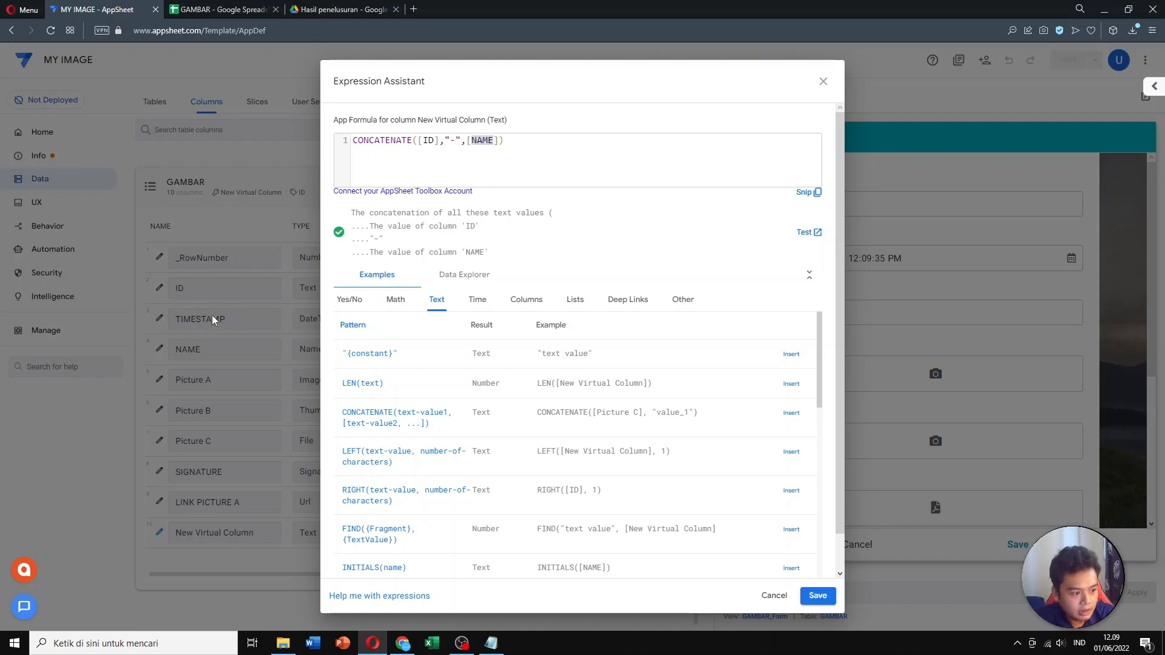
click(775, 596)
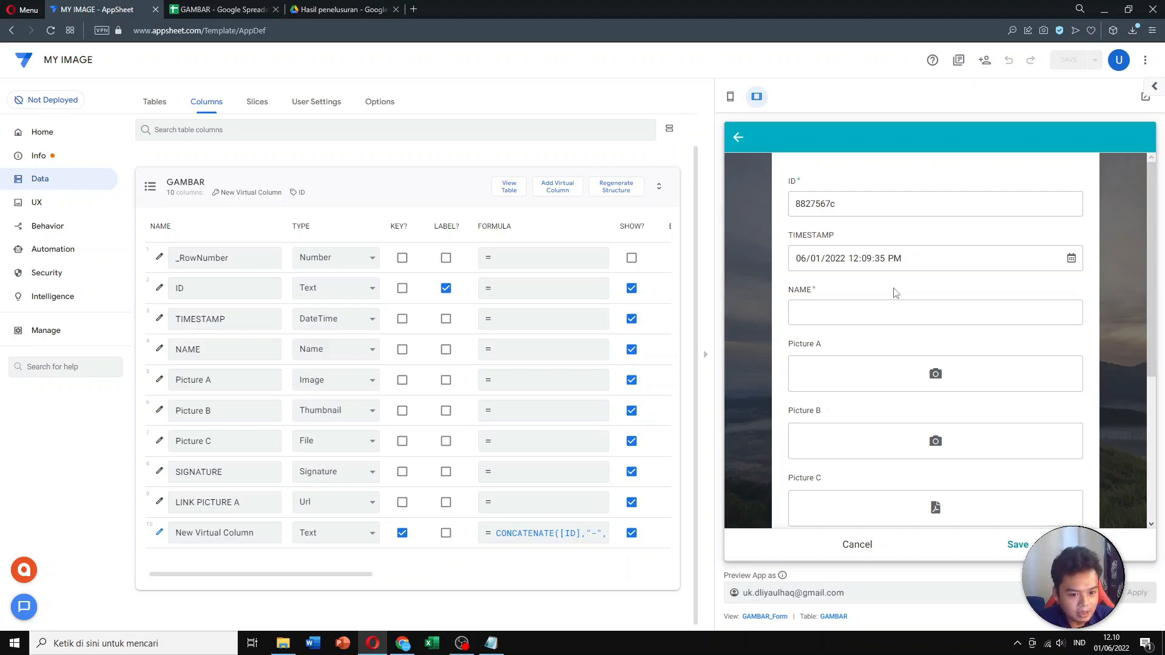
scroll(896, 293, down, 5)
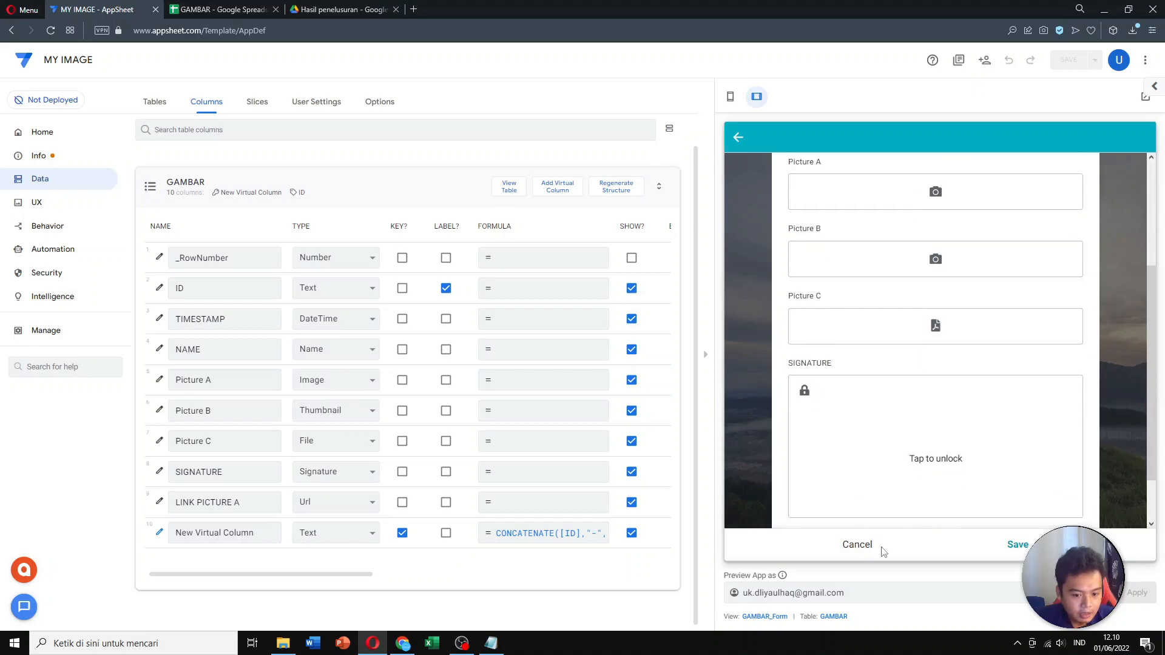
click(868, 547)
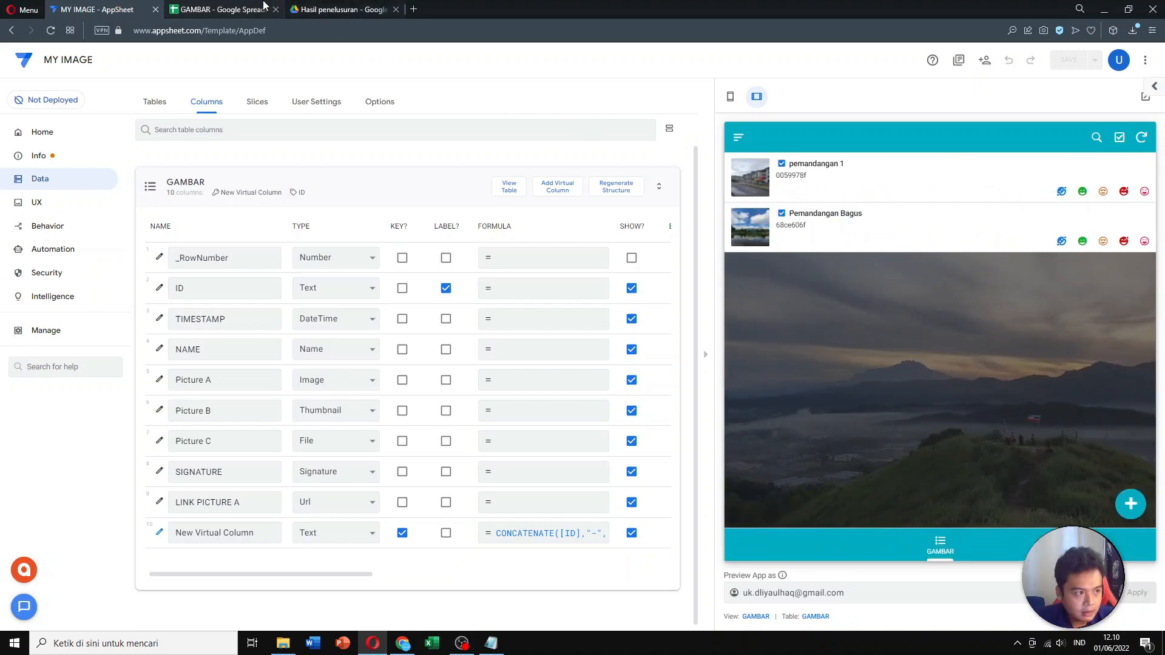
- Switch to the GAMBAR spreadsheet and widen the Picture A and NAME columns to show more of their contents
click(234, 18)
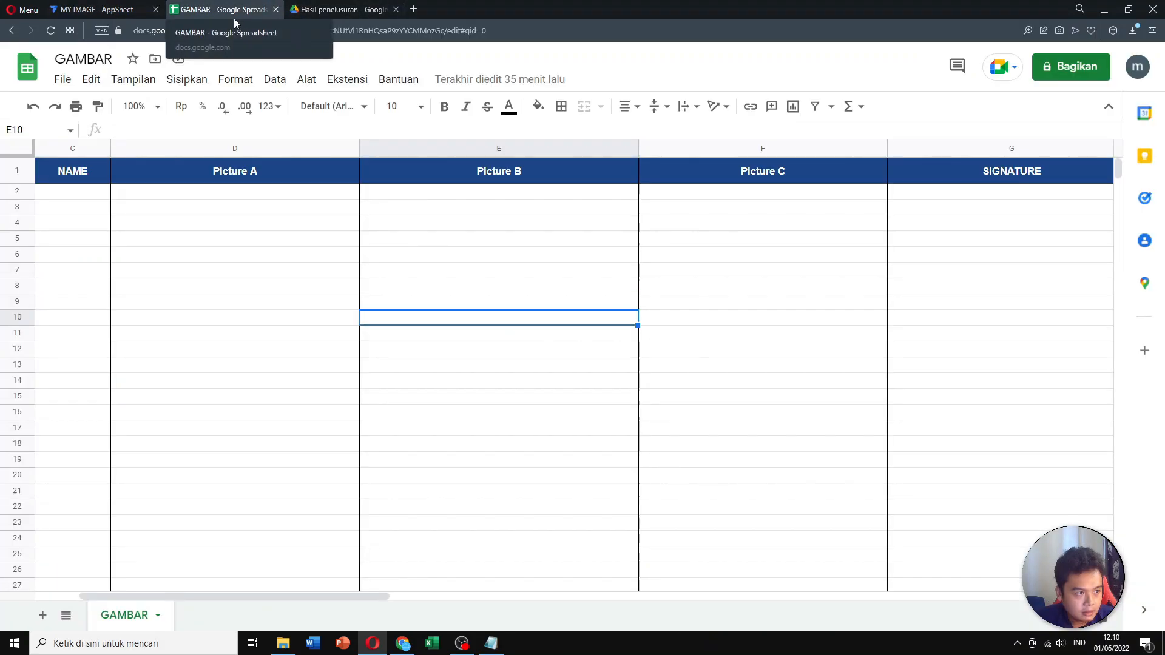
click(272, 191)
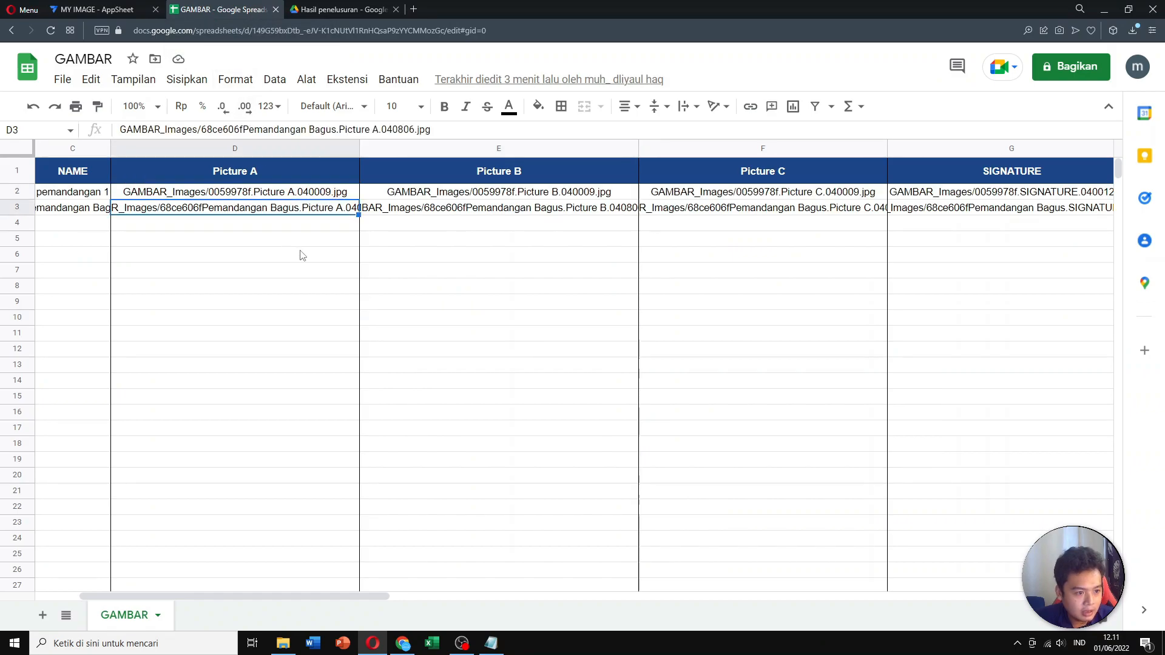
drag(358, 148, 376, 148)
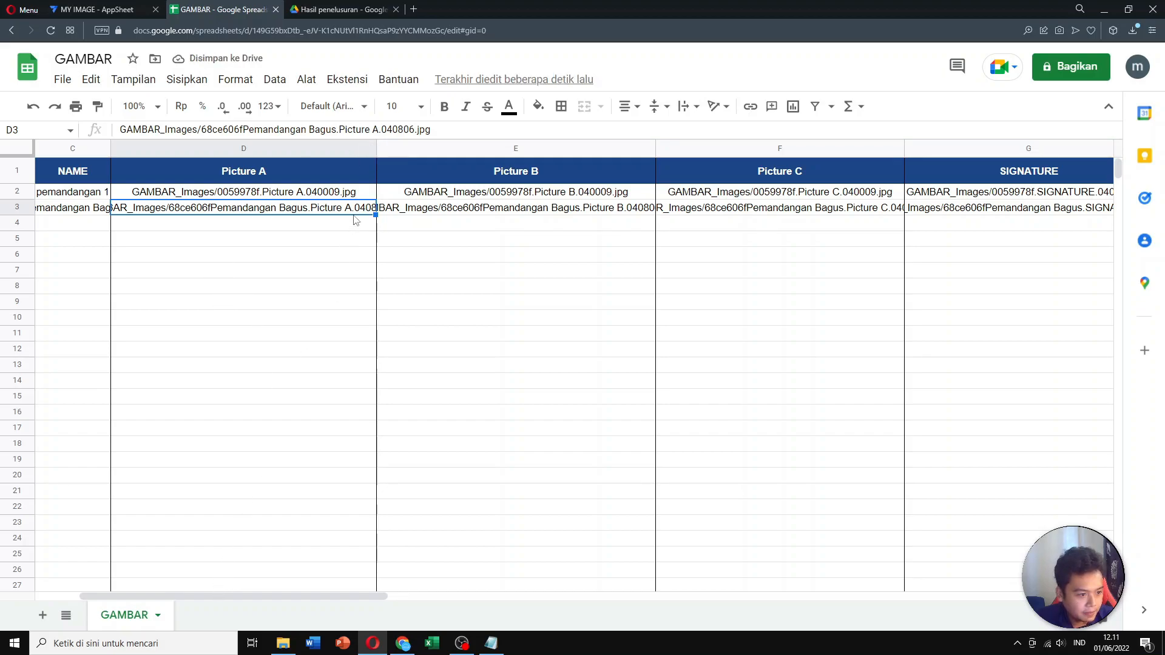
drag(376, 150, 376, 149)
drag(376, 149, 403, 149)
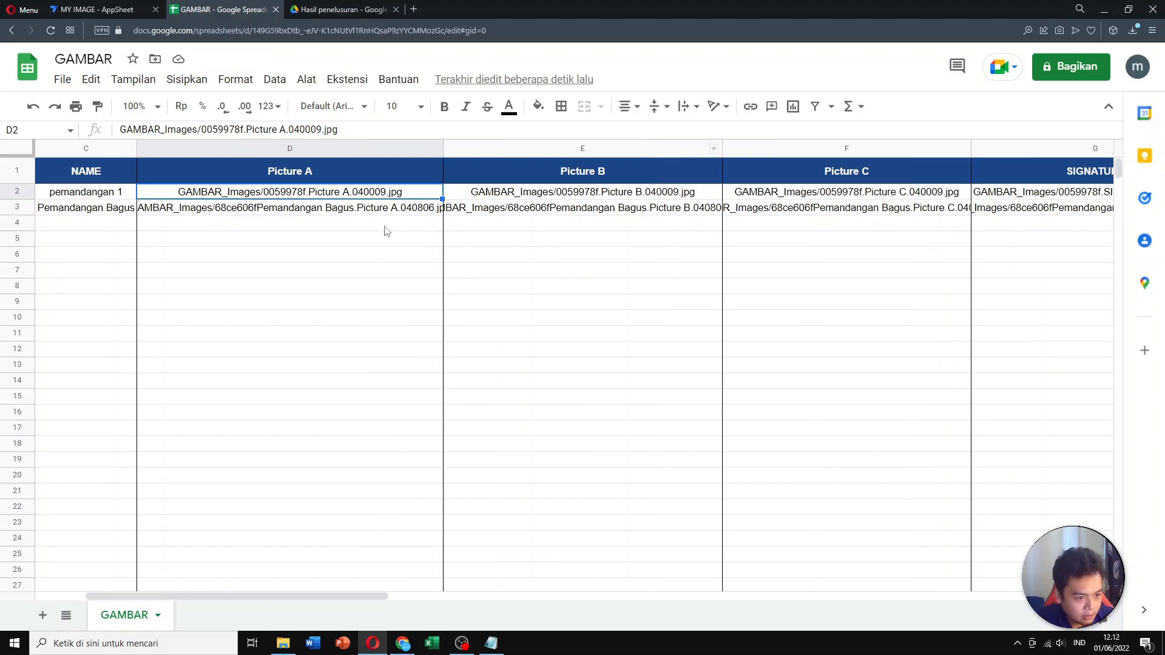
- Compare the Picture A paths of both records, and examine the Picture B, Picture C and SIGNATURE paths in row 3
click(314, 212)
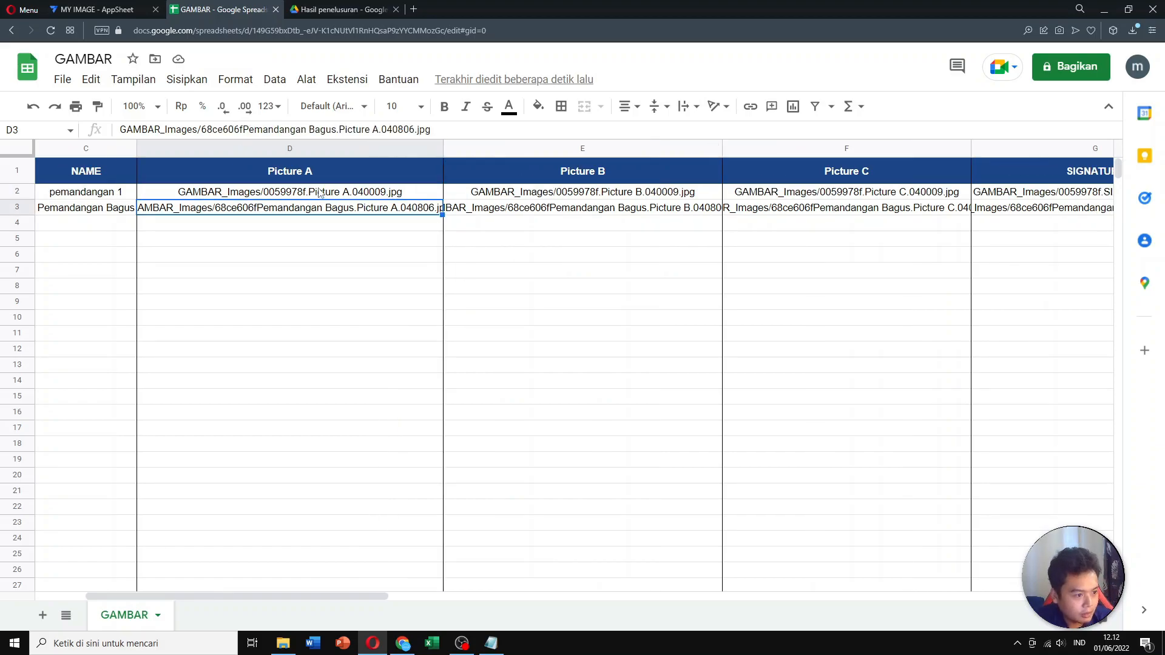
click(320, 193)
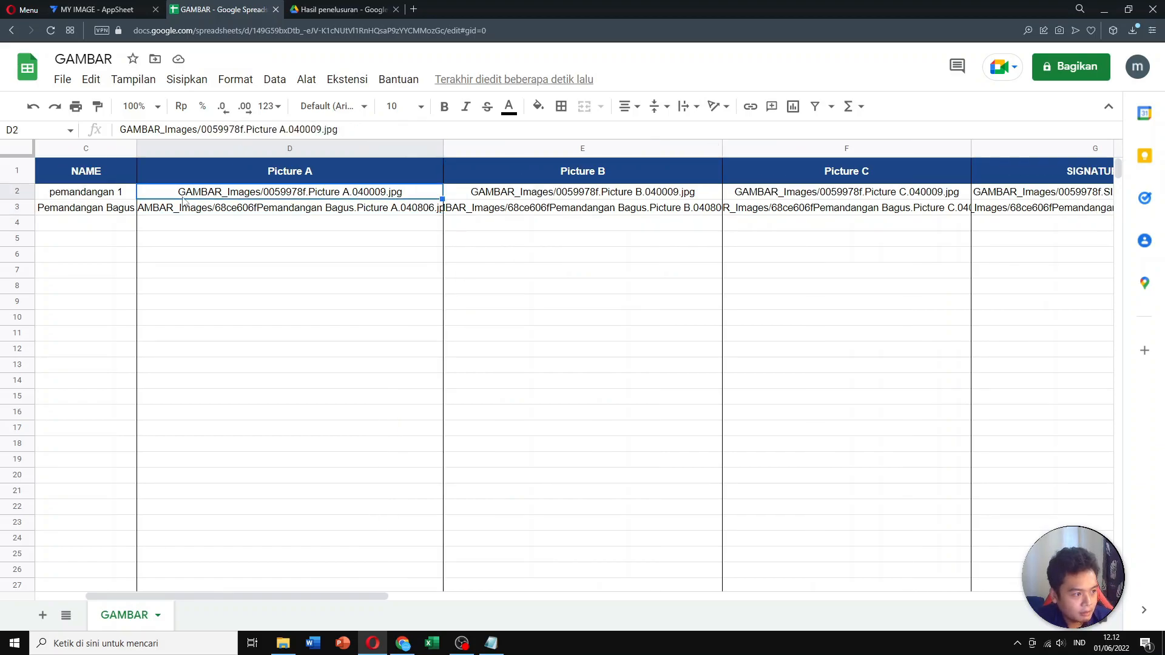
click(108, 216)
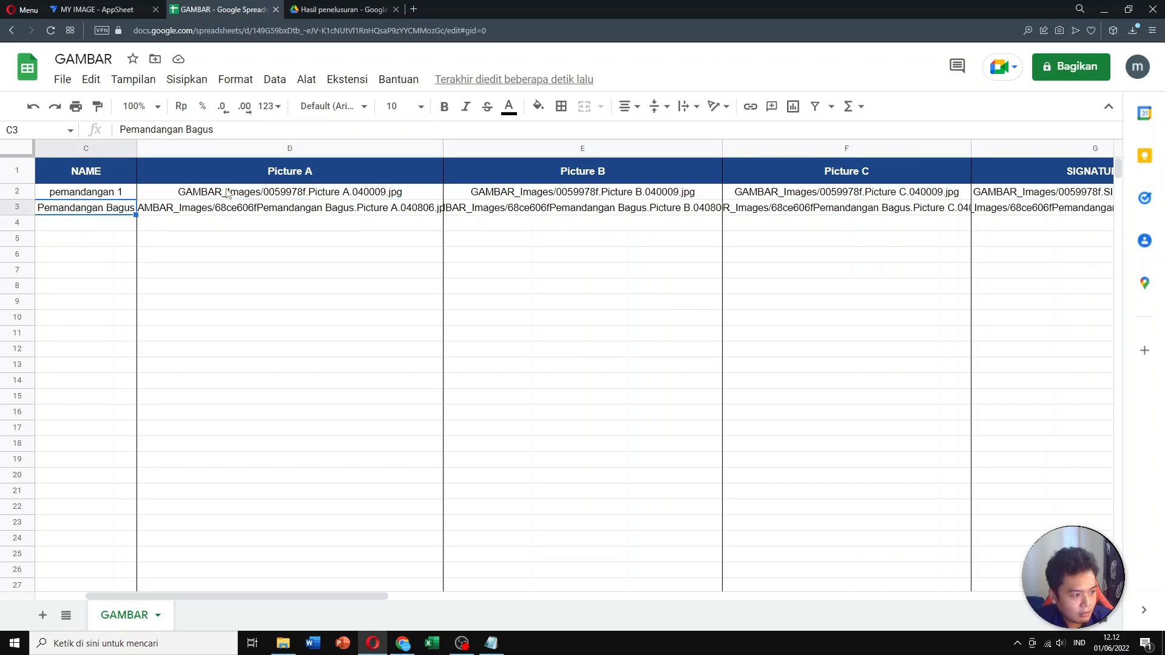
click(276, 213)
click(321, 194)
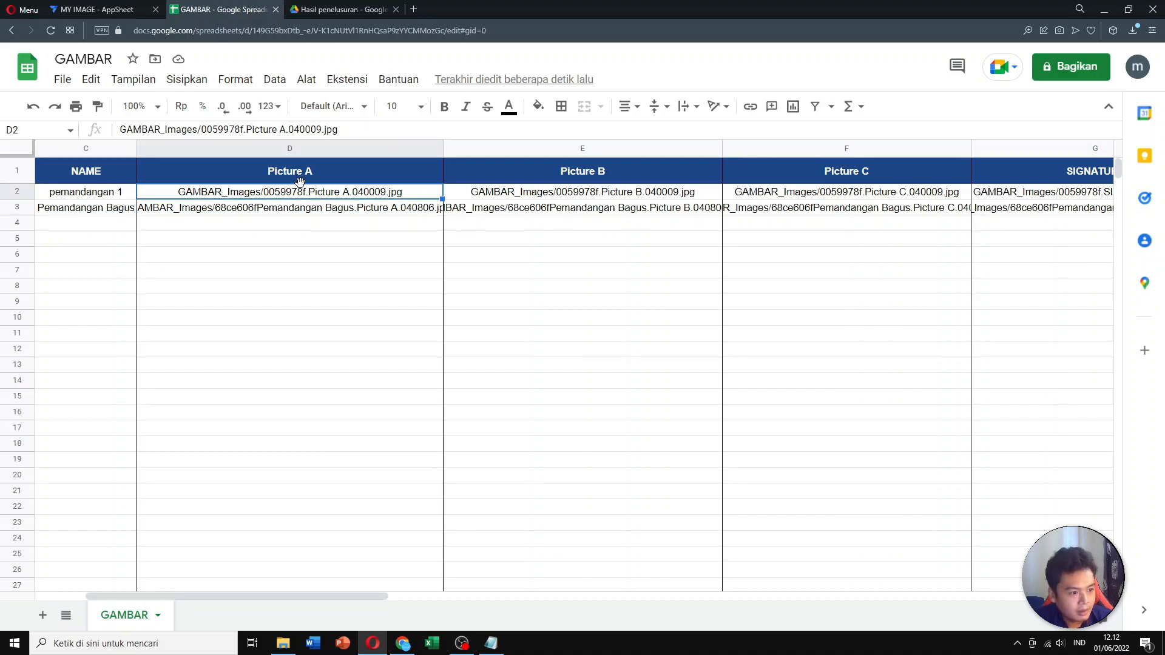
click(322, 211)
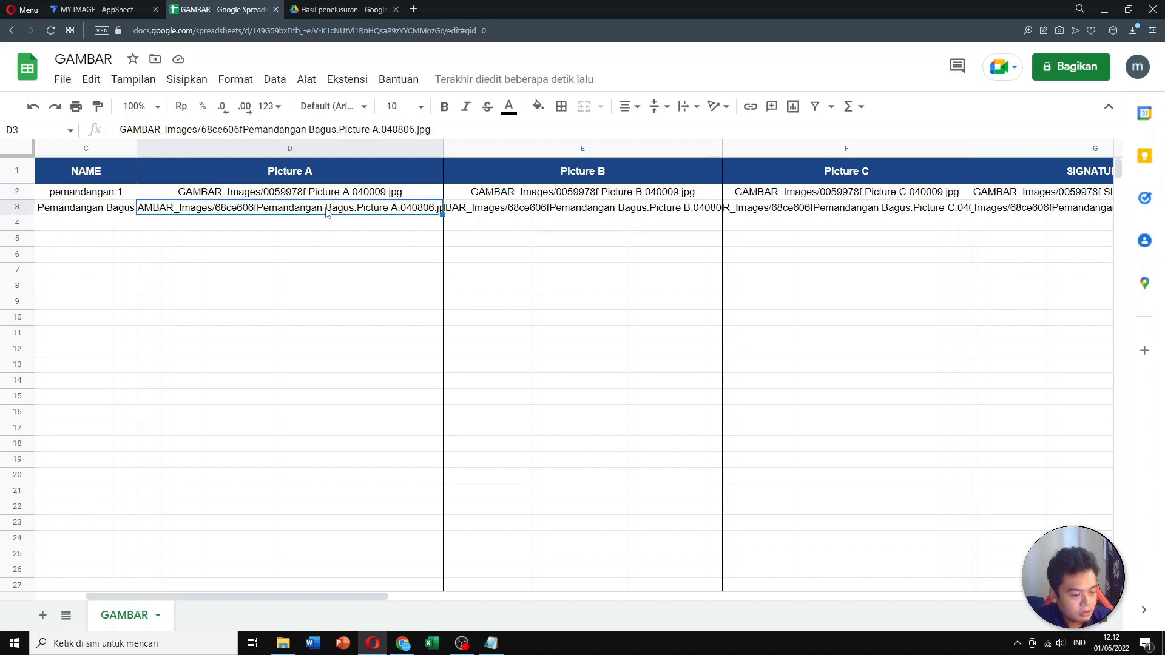
key(Right)
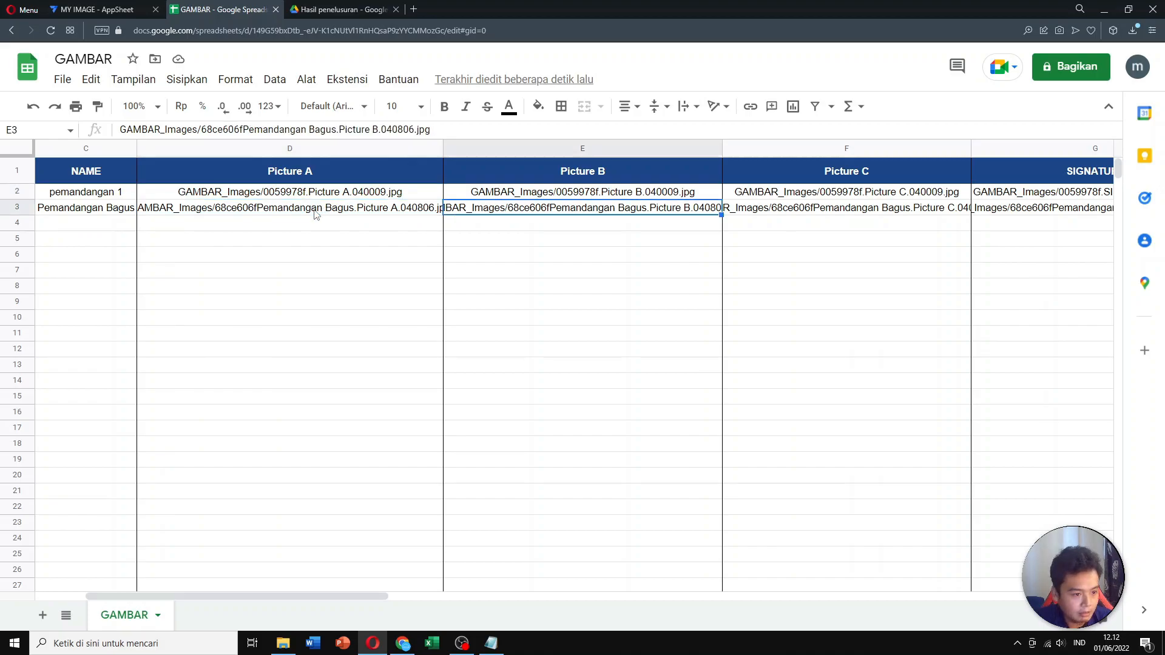
key(Right)
key(Right)
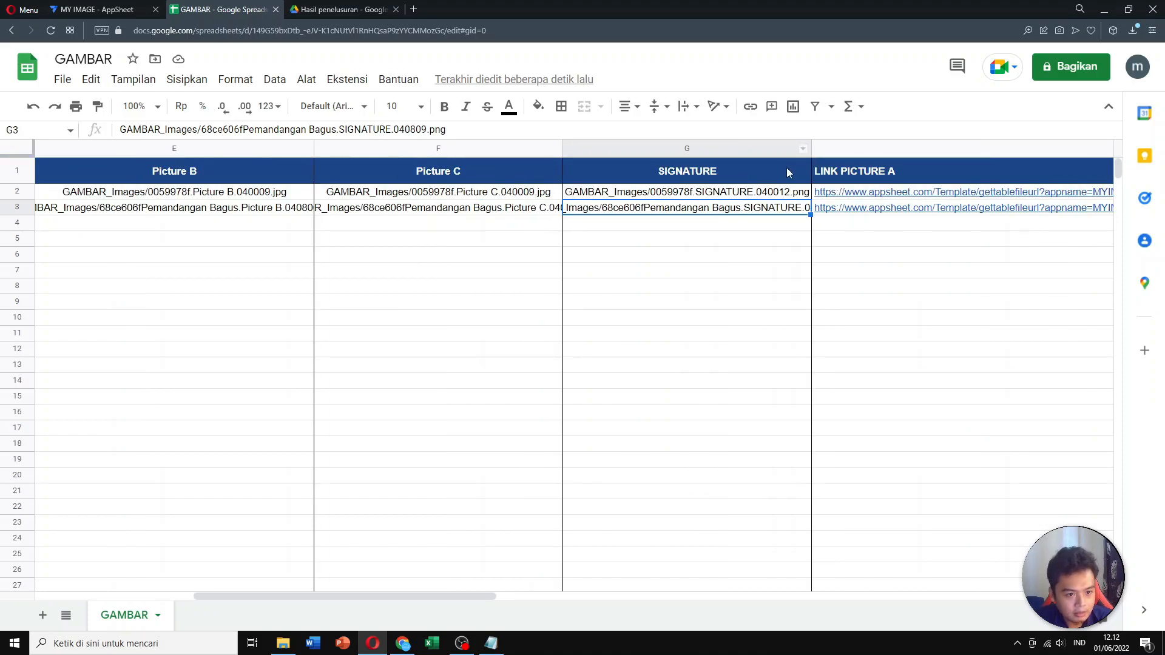
- Widen the SIGNATURE column and examine the record-name part of its row 3 file path without changing the cell
drag(810, 145, 838, 146)
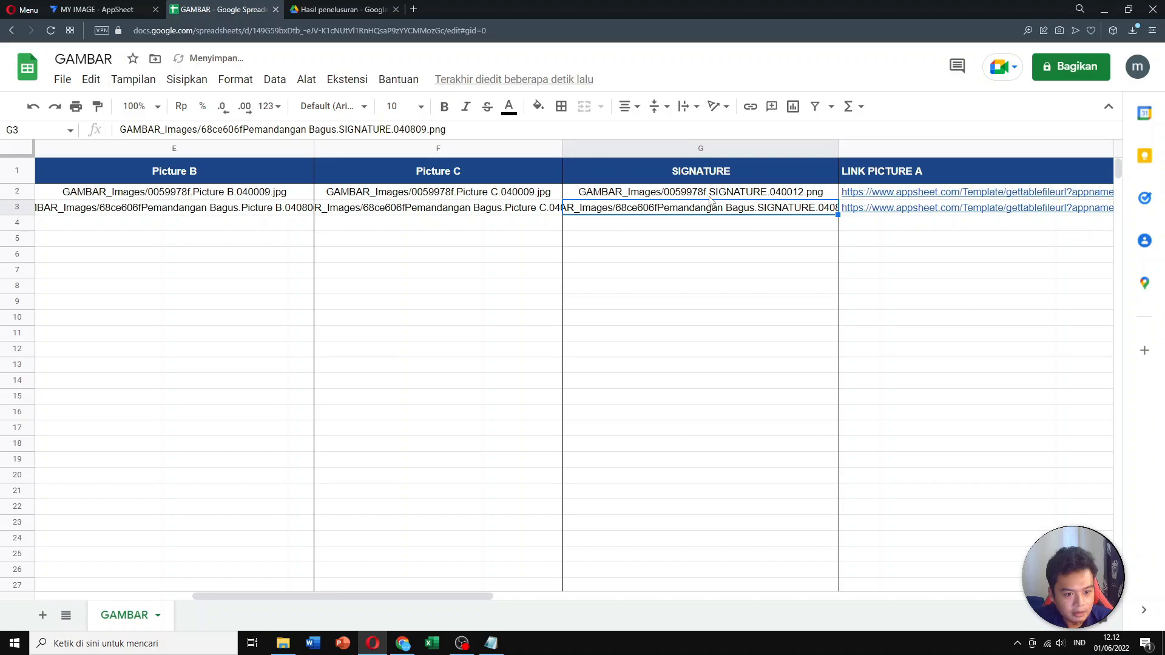
double_click(714, 210)
drag(768, 206, 671, 207)
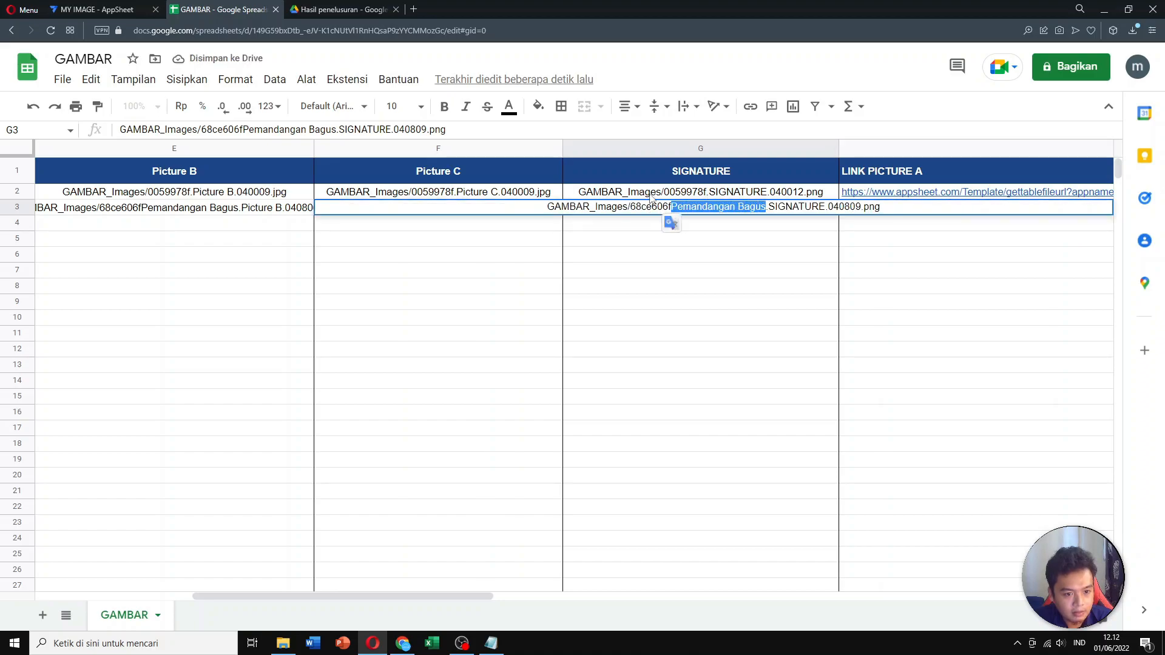
key(Escape)
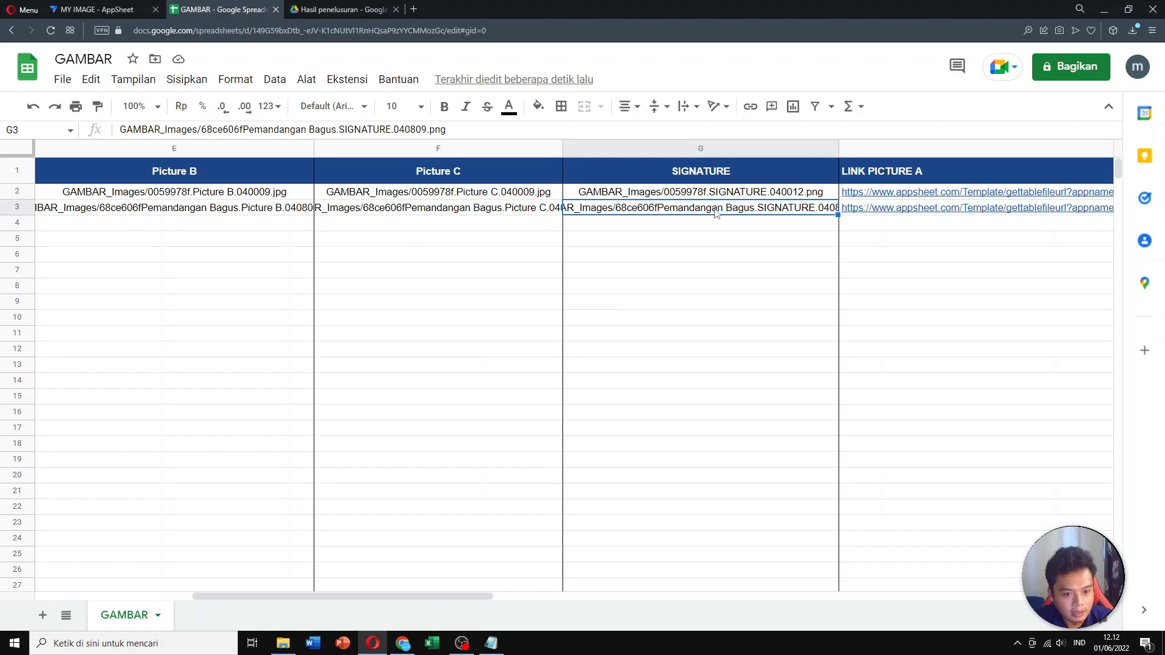
- Examine the LINK PICTURE A links in rows 2 and 3 and compare them with the Picture A column's file paths
key(Right)
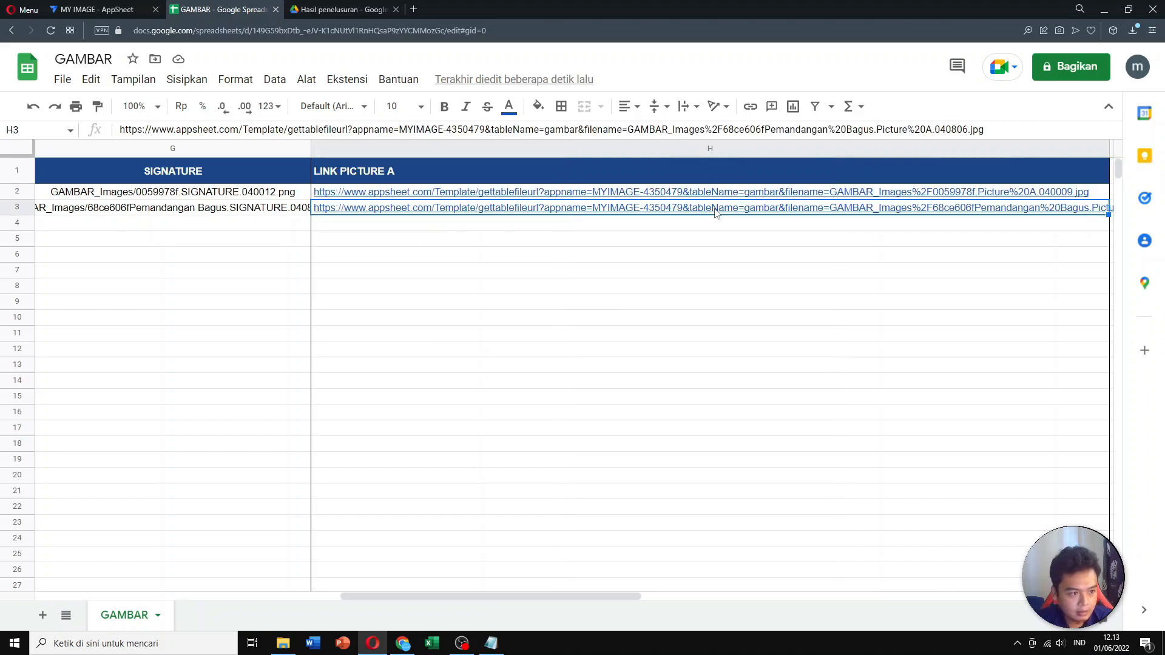
click(436, 197)
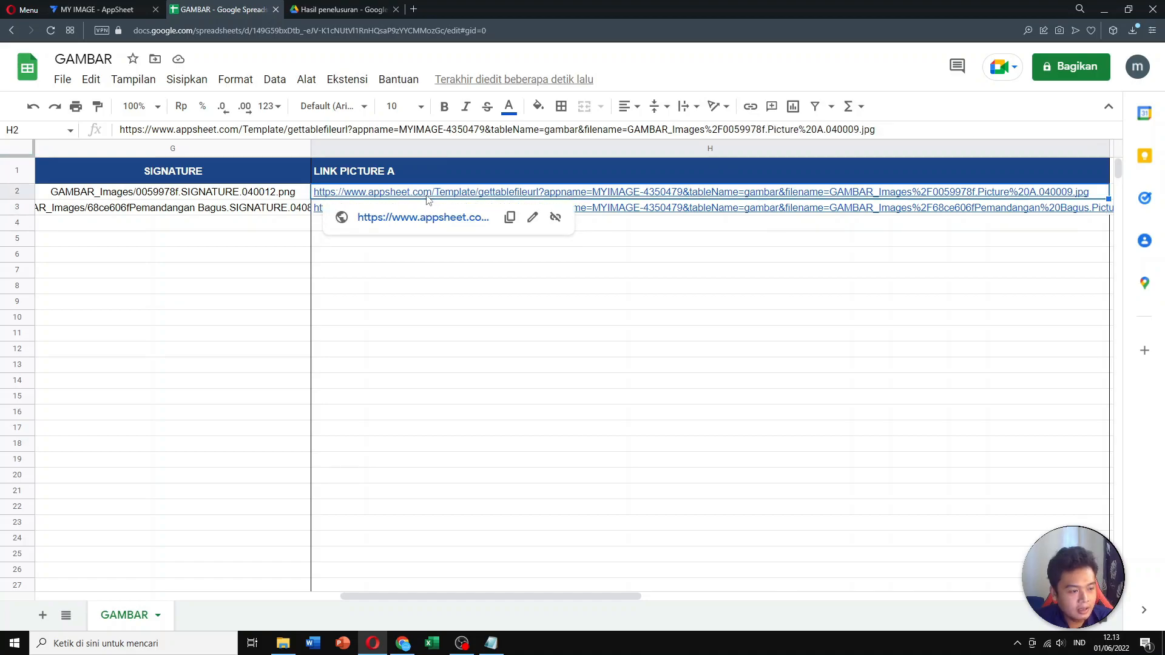
click(346, 177)
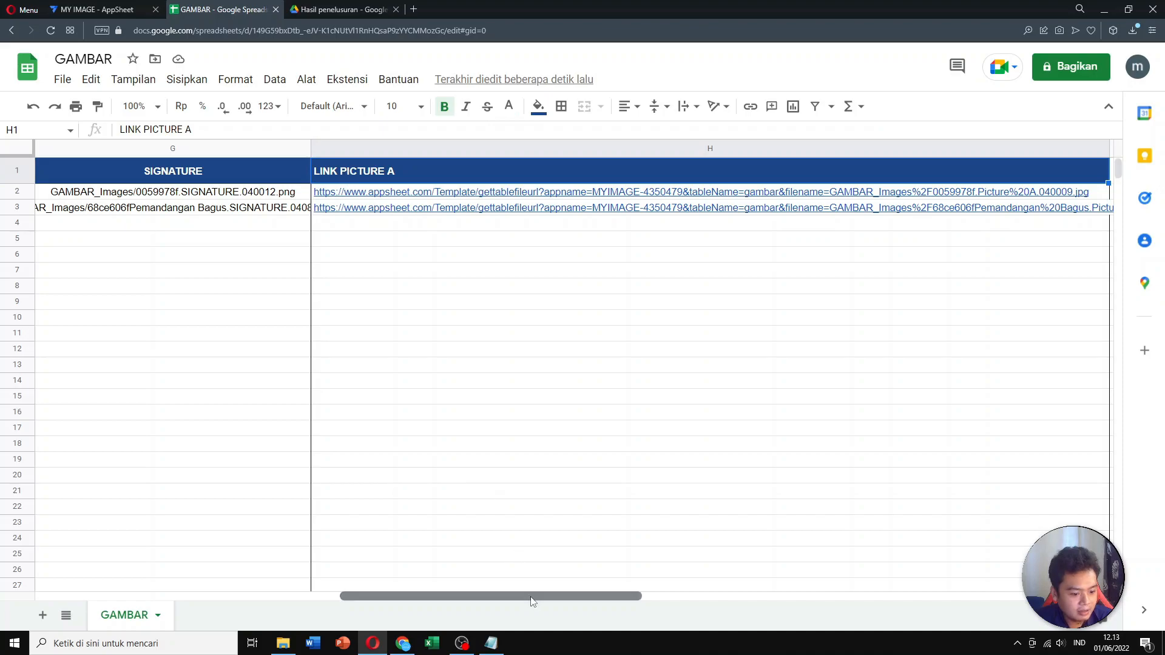
drag(522, 596, 298, 597)
click(187, 178)
click(188, 193)
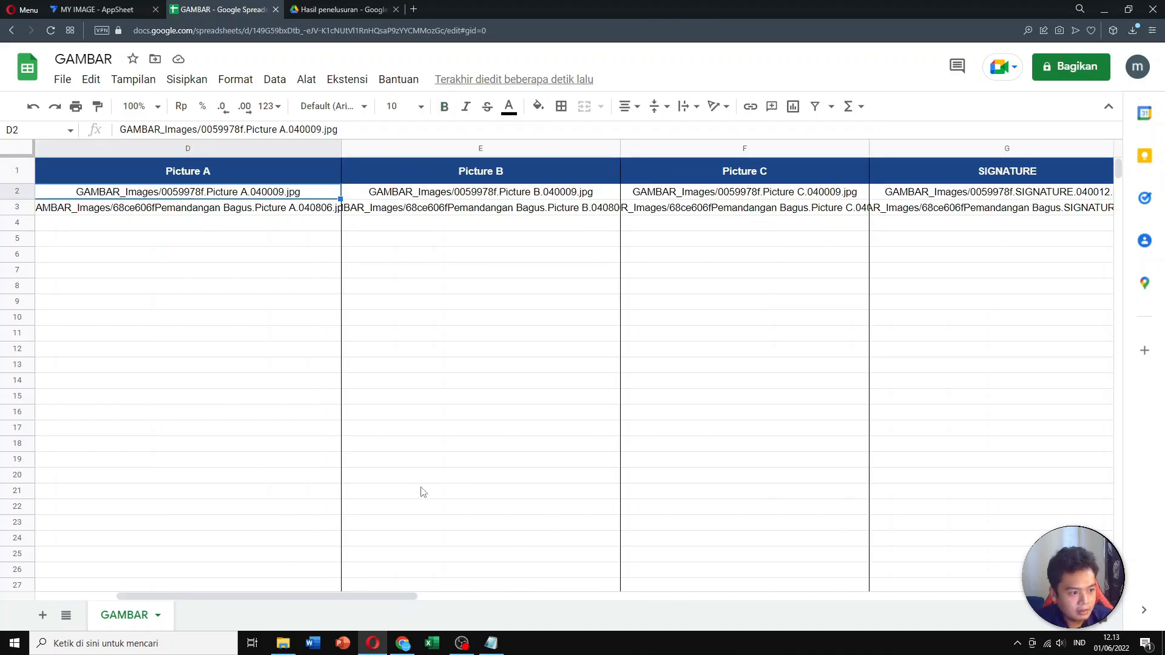
drag(404, 596, 667, 585)
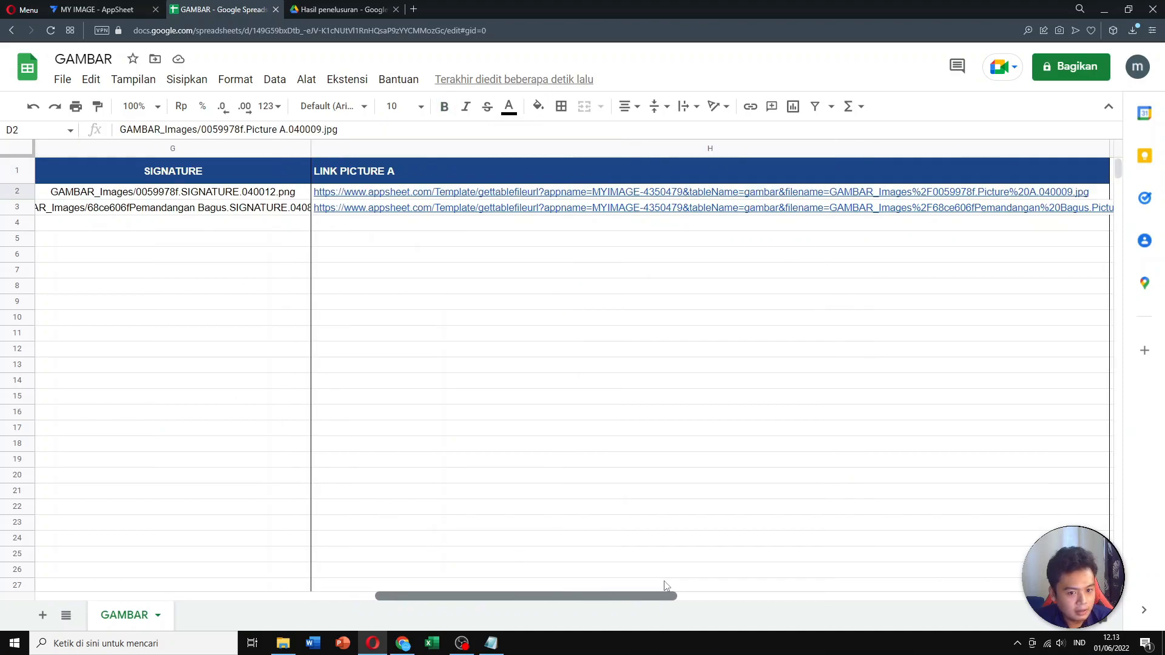
- Open the row 2 LINK PICTURE A link to view its image, close that page, and check the row 3 link
click(536, 196)
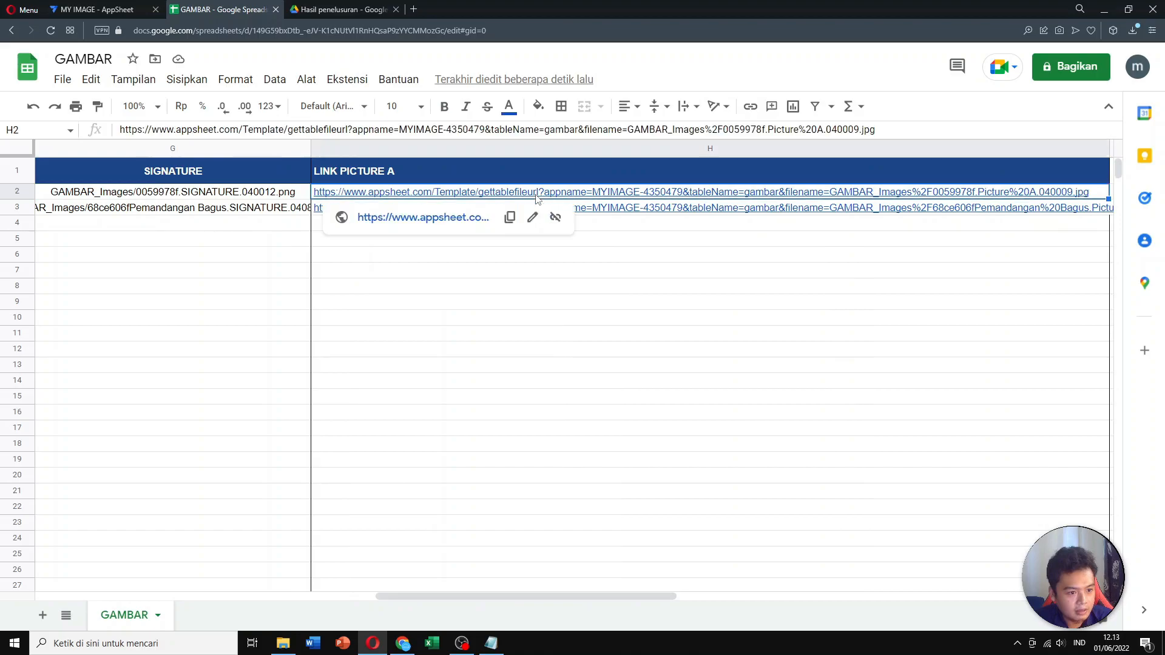
click(432, 219)
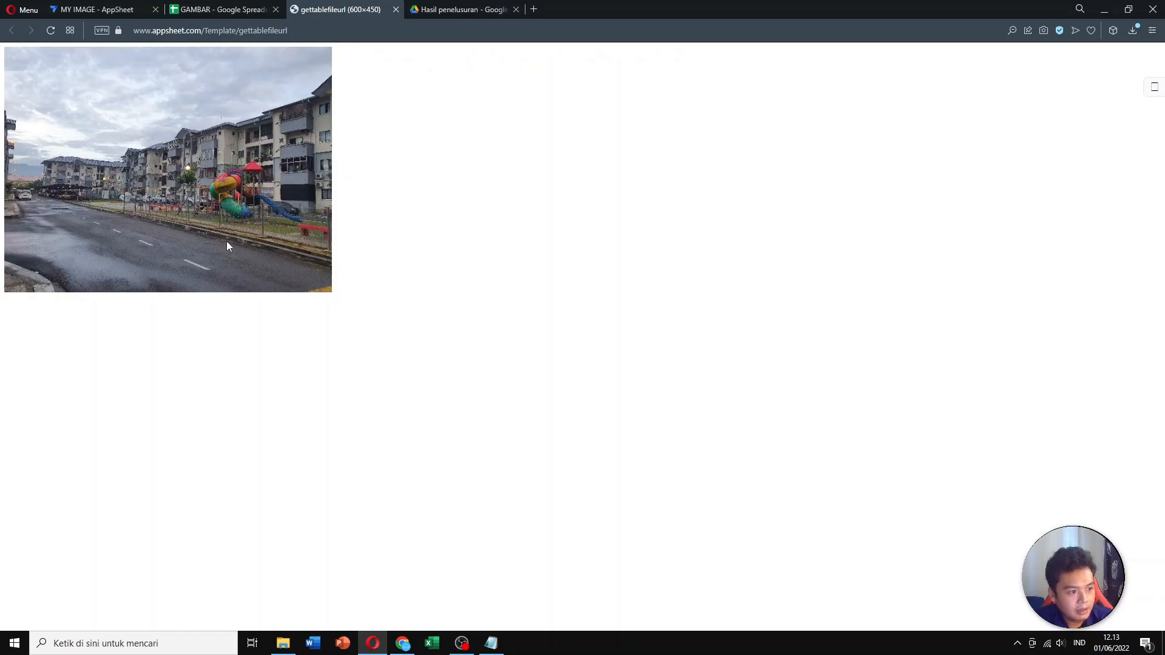
click(395, 9)
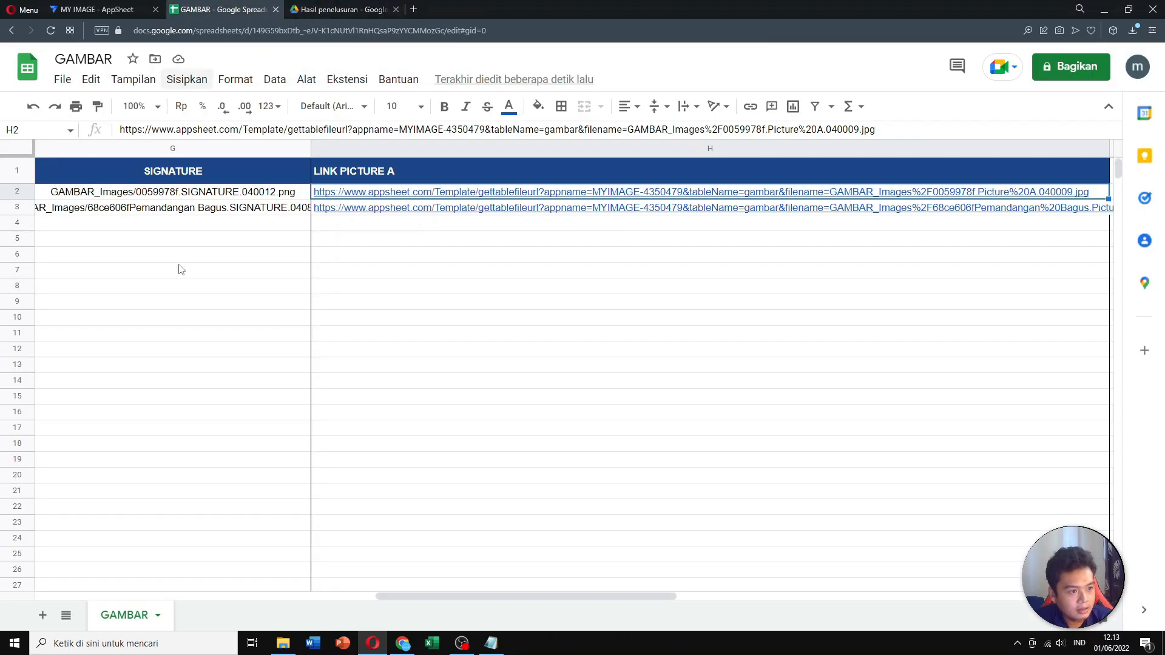
click(382, 176)
click(357, 210)
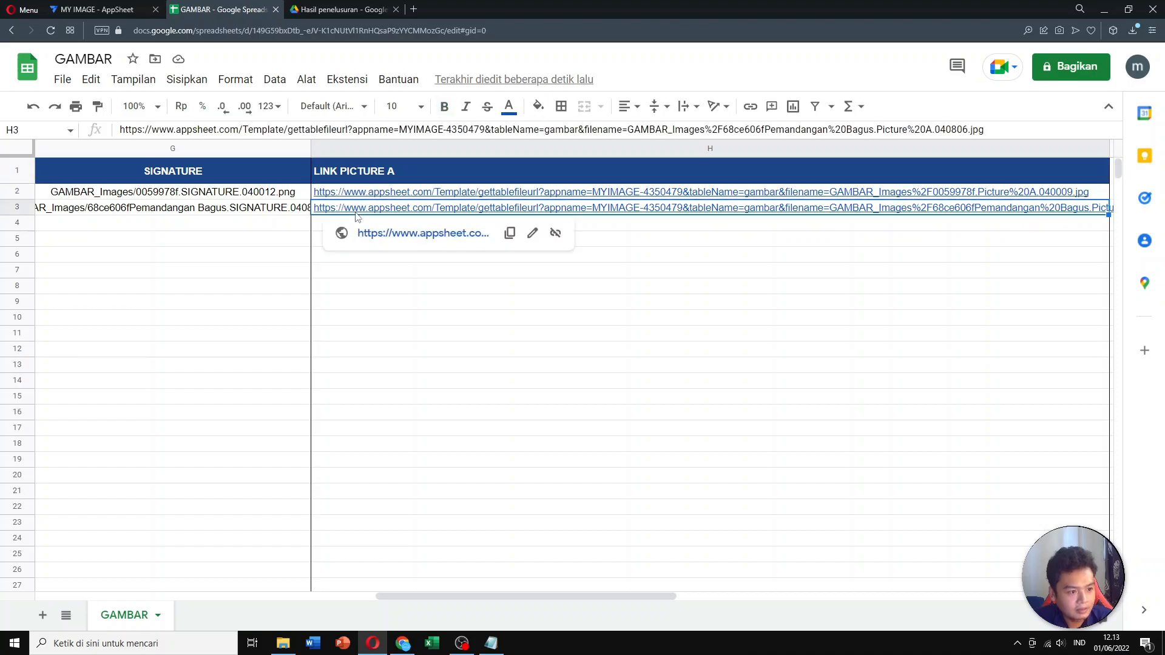
click(491, 255)
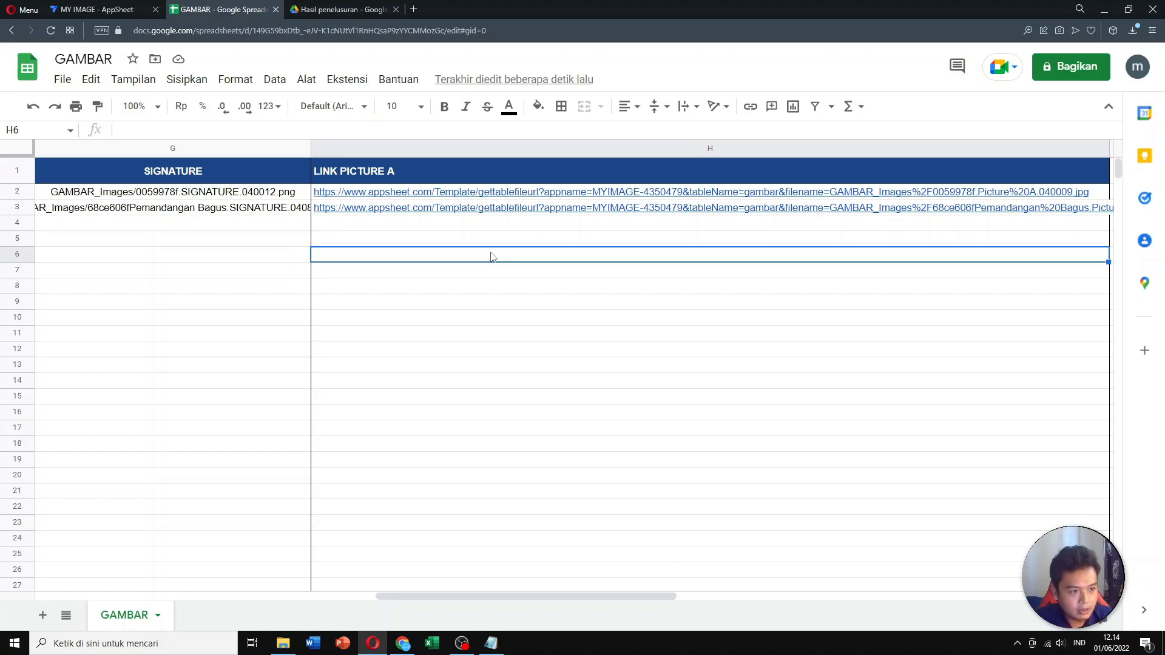
- Switch to AppSheet, show the app preview in phone layout, and review the New bot automation for GAMBAR
click(97, 9)
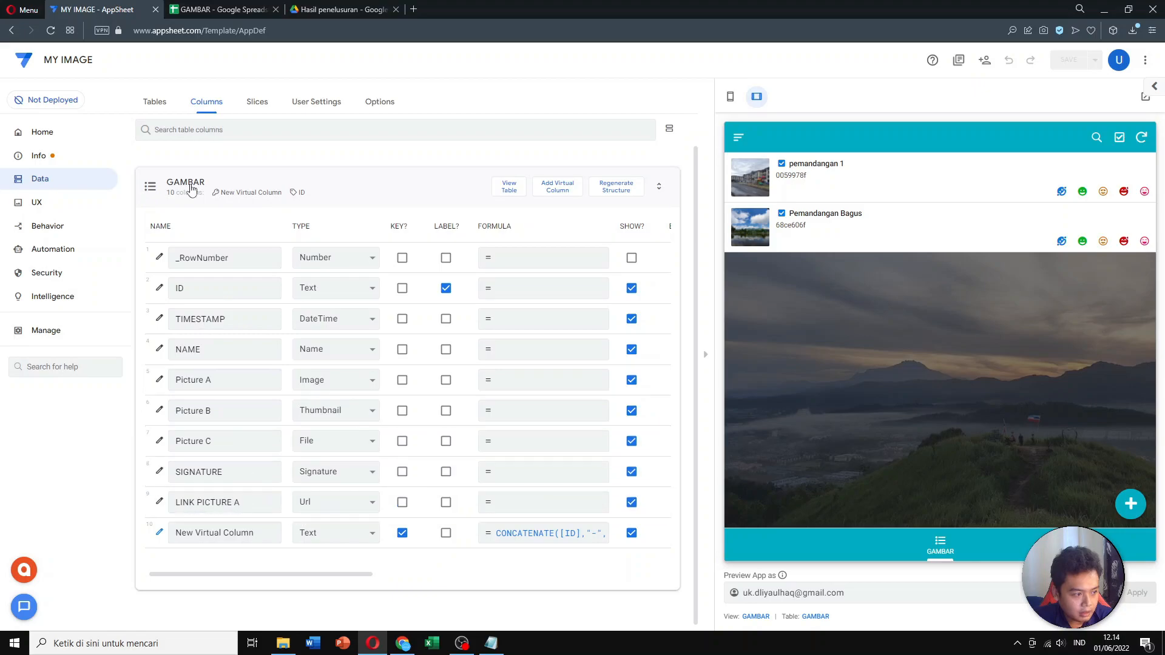
click(96, 257)
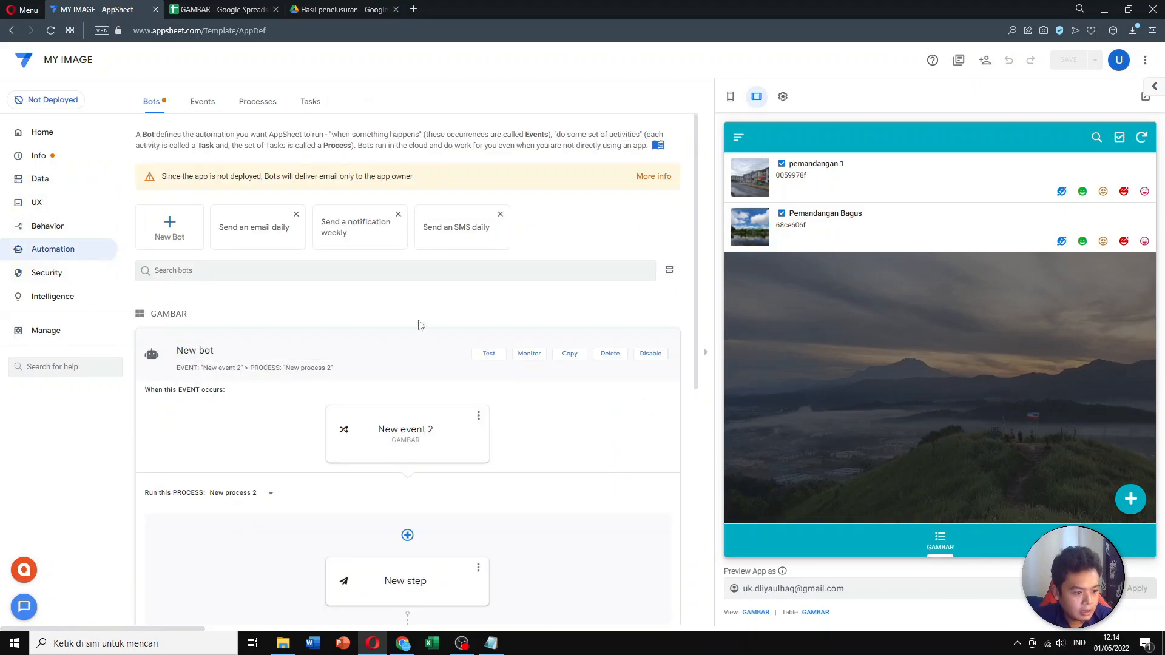
click(732, 97)
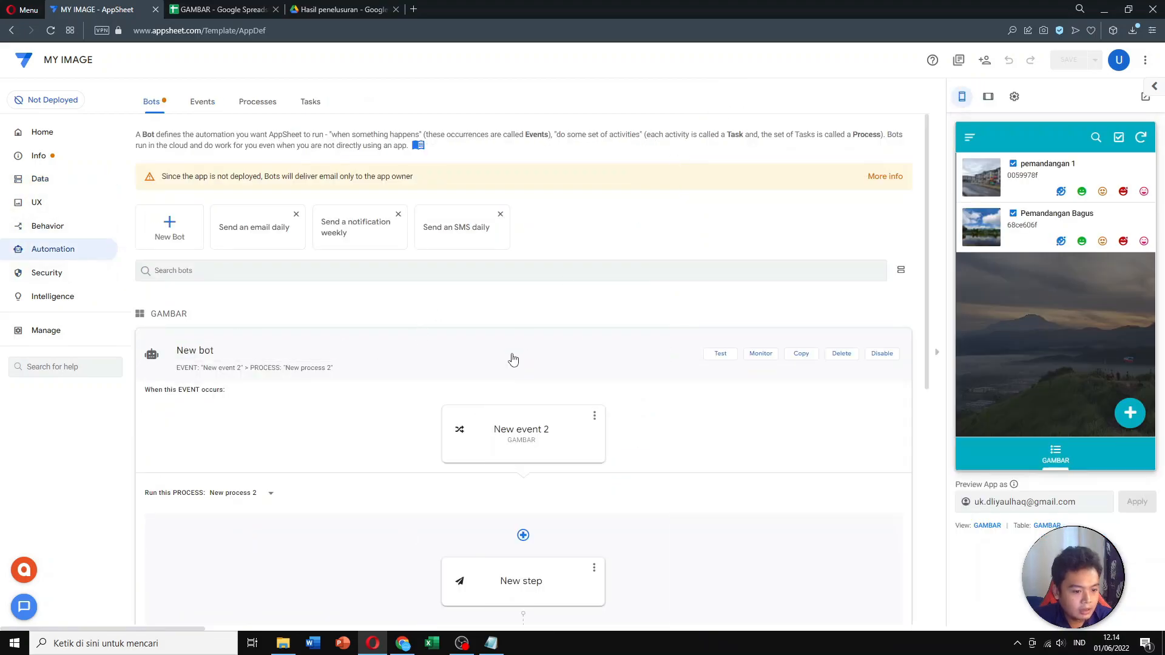
scroll(513, 358, down, 1)
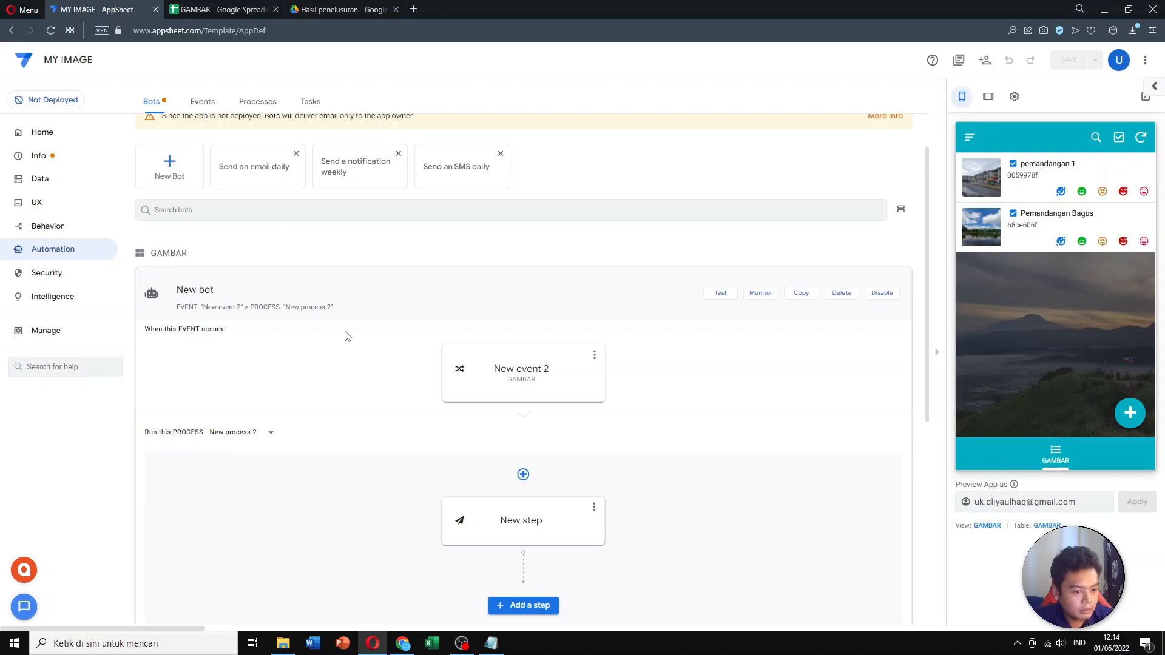
scroll(485, 341, down, 1)
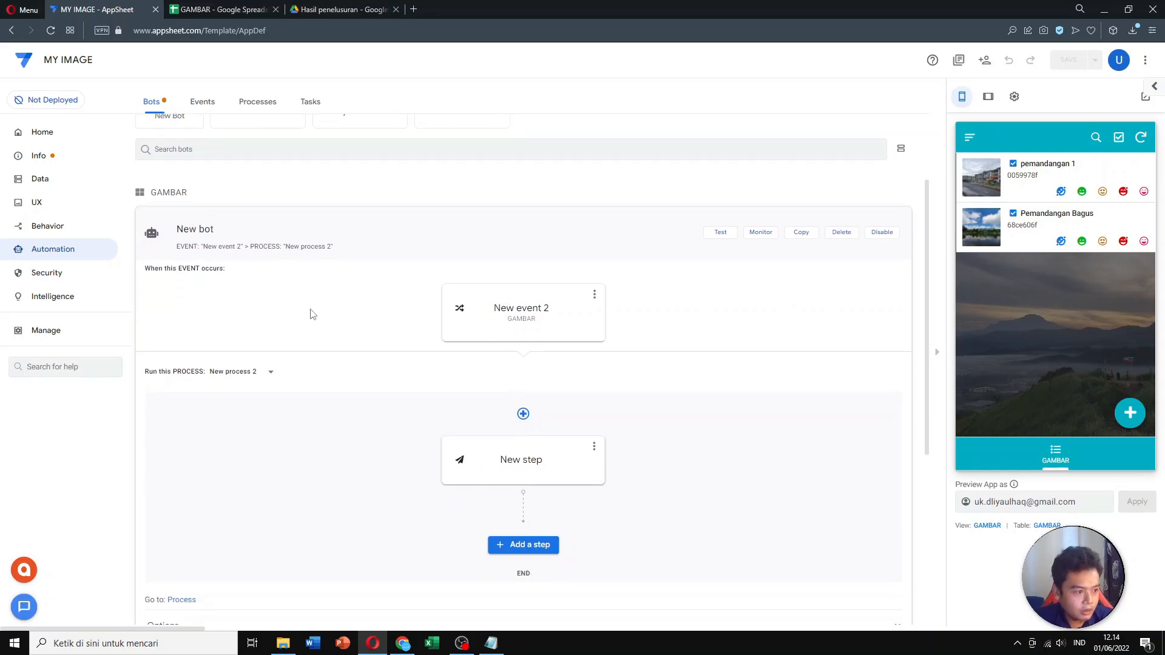
scroll(315, 306, up, 2)
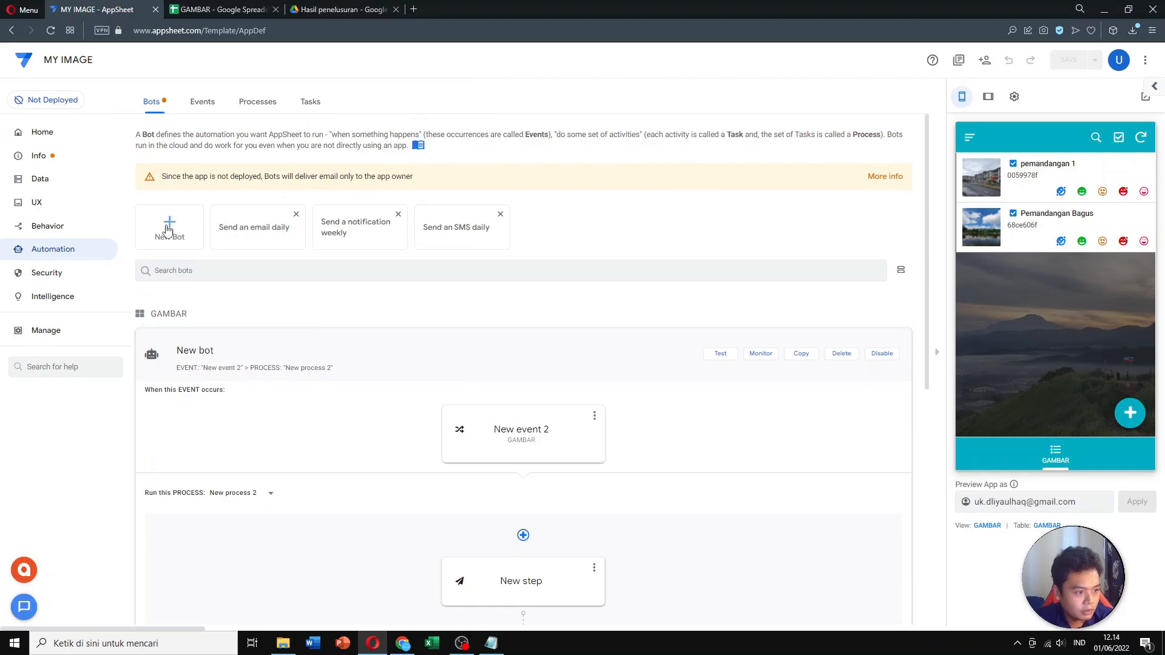
scroll(352, 320, down, 1)
scroll(349, 320, down, 3)
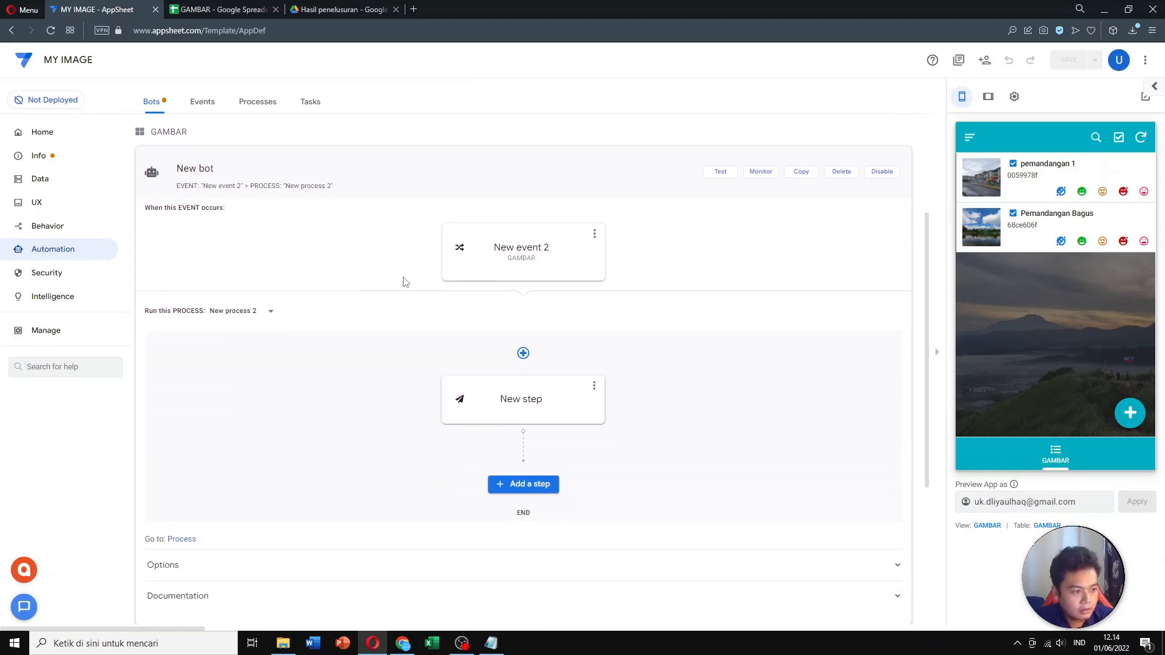
- Review New event 2's trigger settings, keep GAMBAR as its table, and check that name against the spreadsheet's sheet name
click(483, 260)
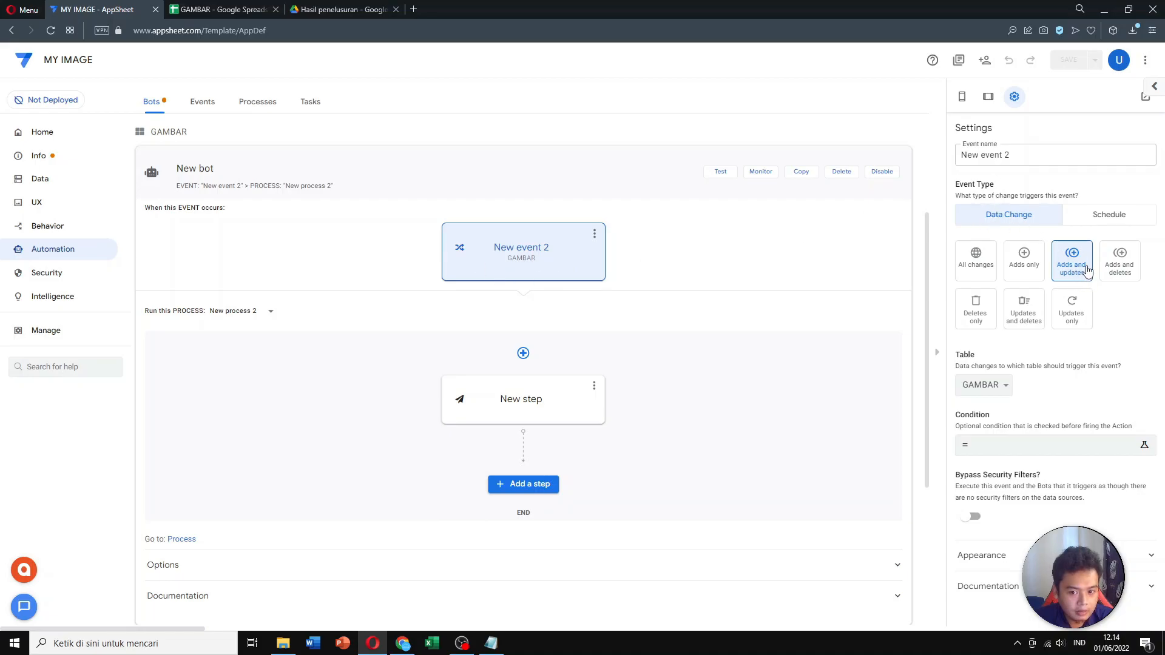
click(1007, 386)
click(981, 403)
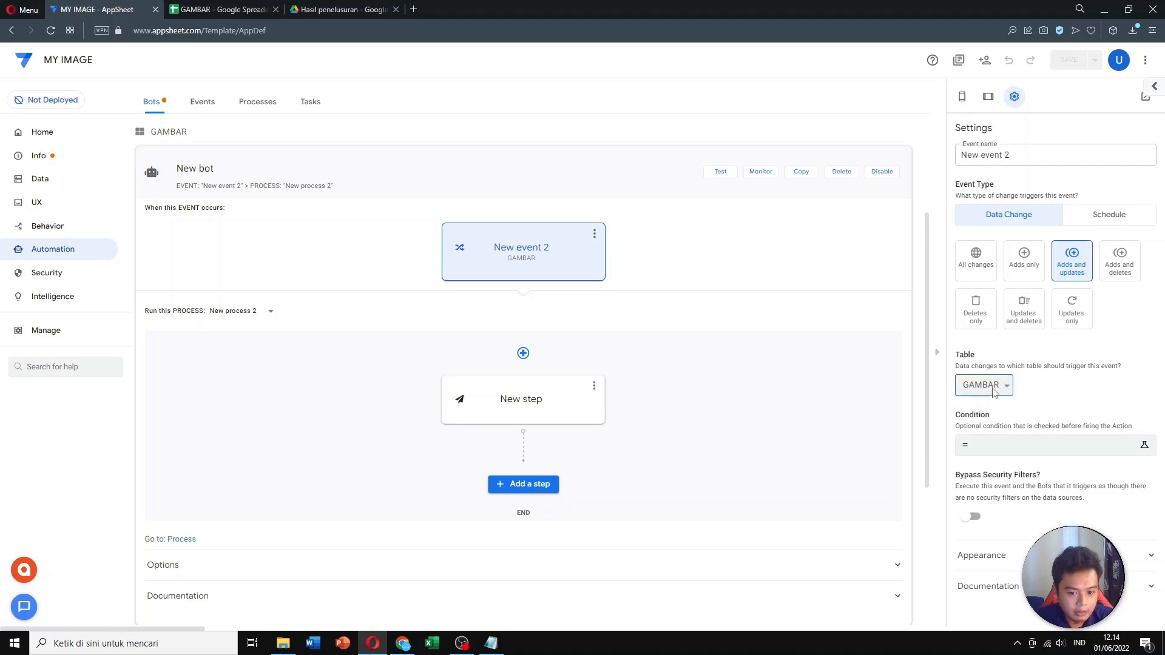
click(219, 9)
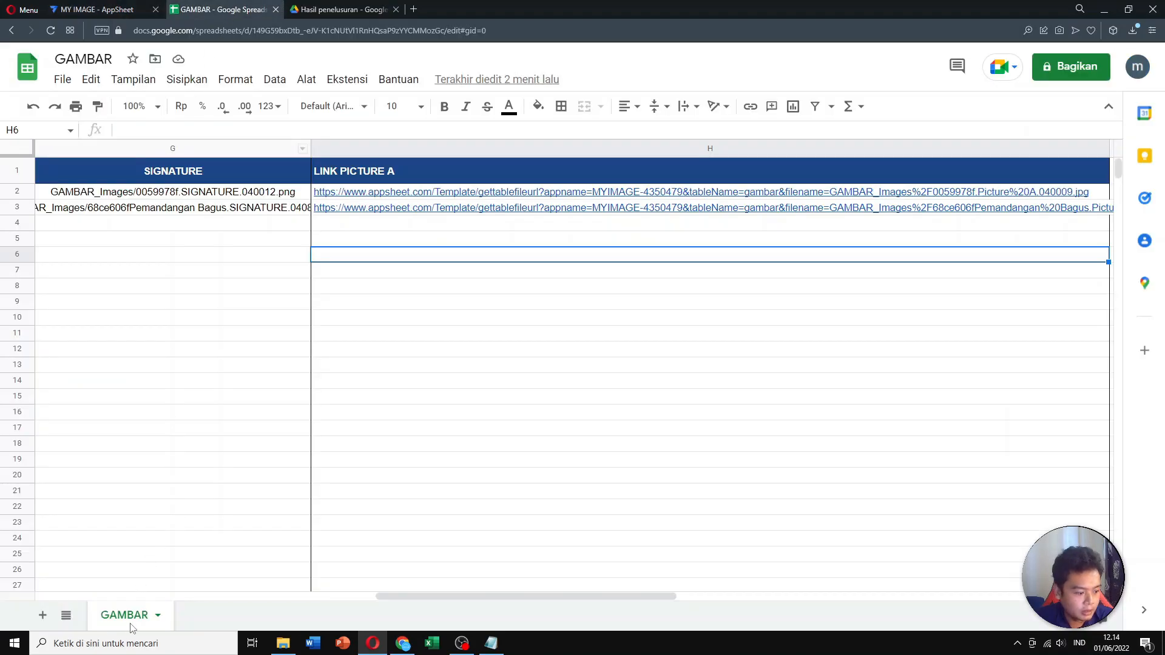
click(100, 9)
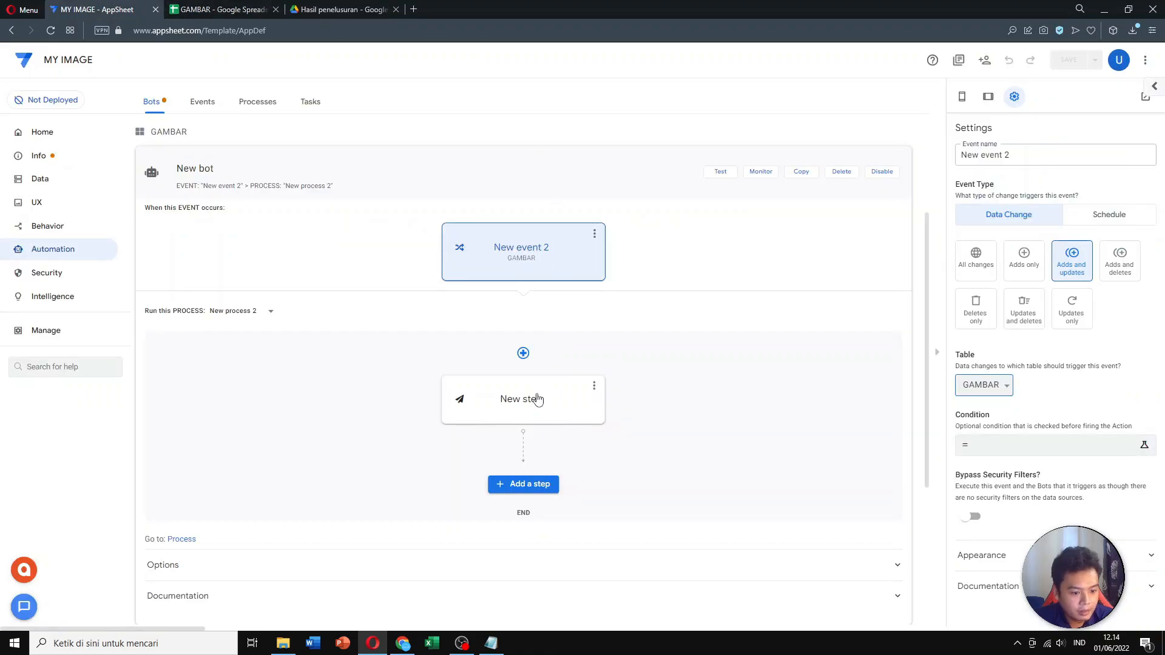
- Review New step's Set row values action, keep LINK PICTURE A as its target column, and check that column in the spreadsheet
click(537, 401)
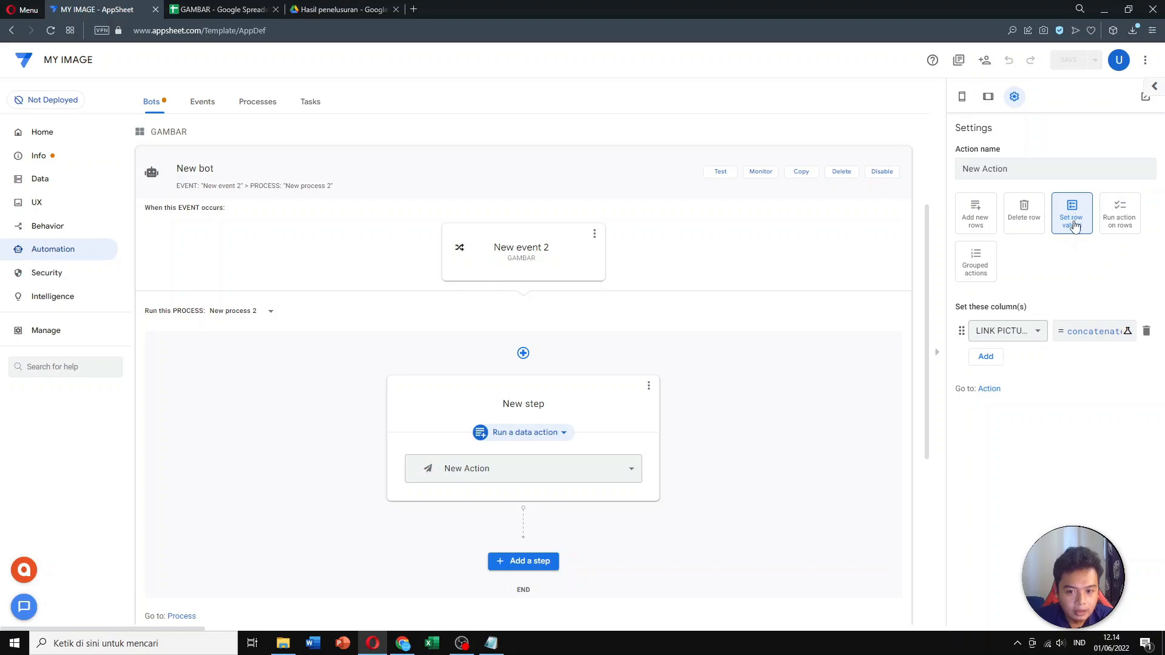
click(1037, 333)
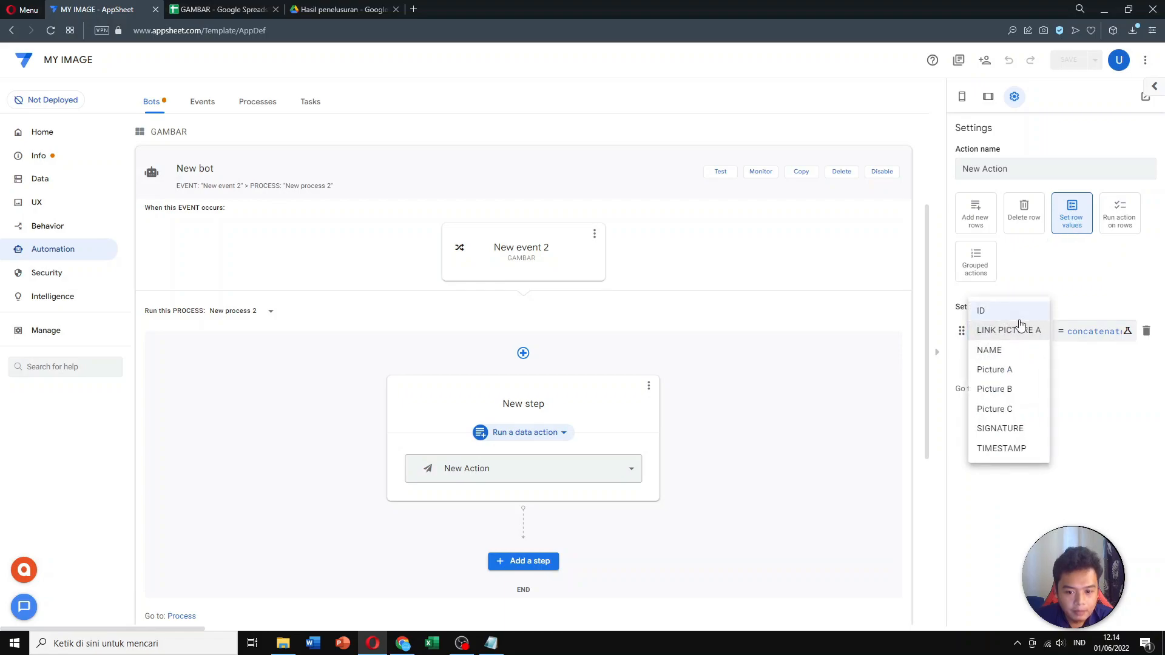
click(1025, 326)
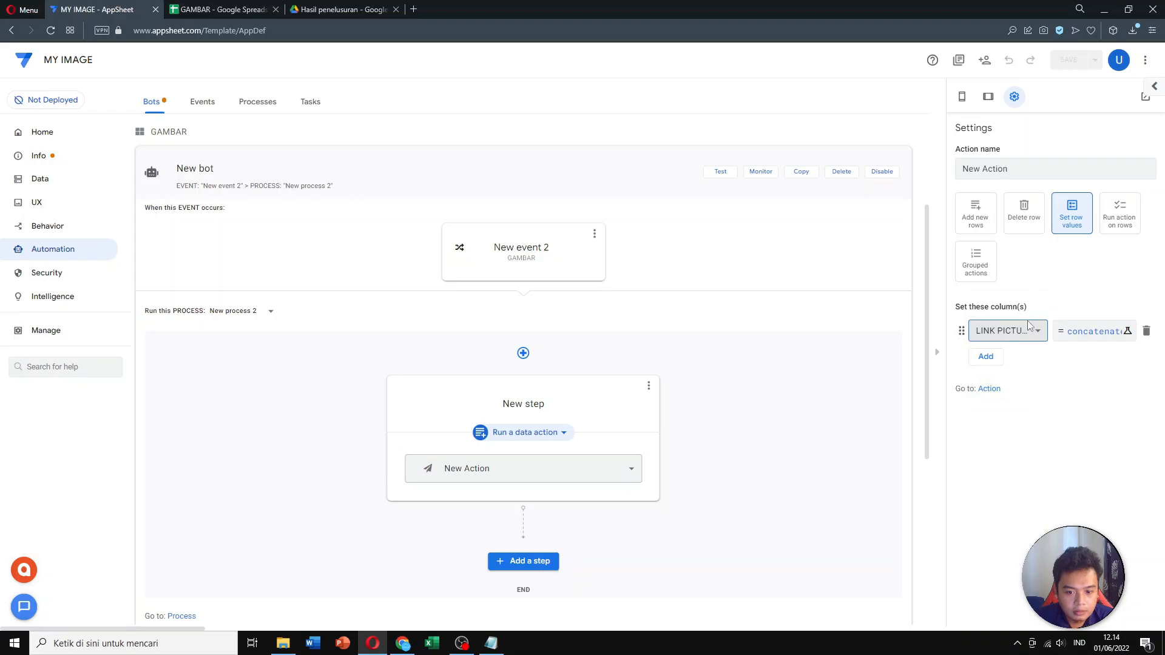
click(1035, 332)
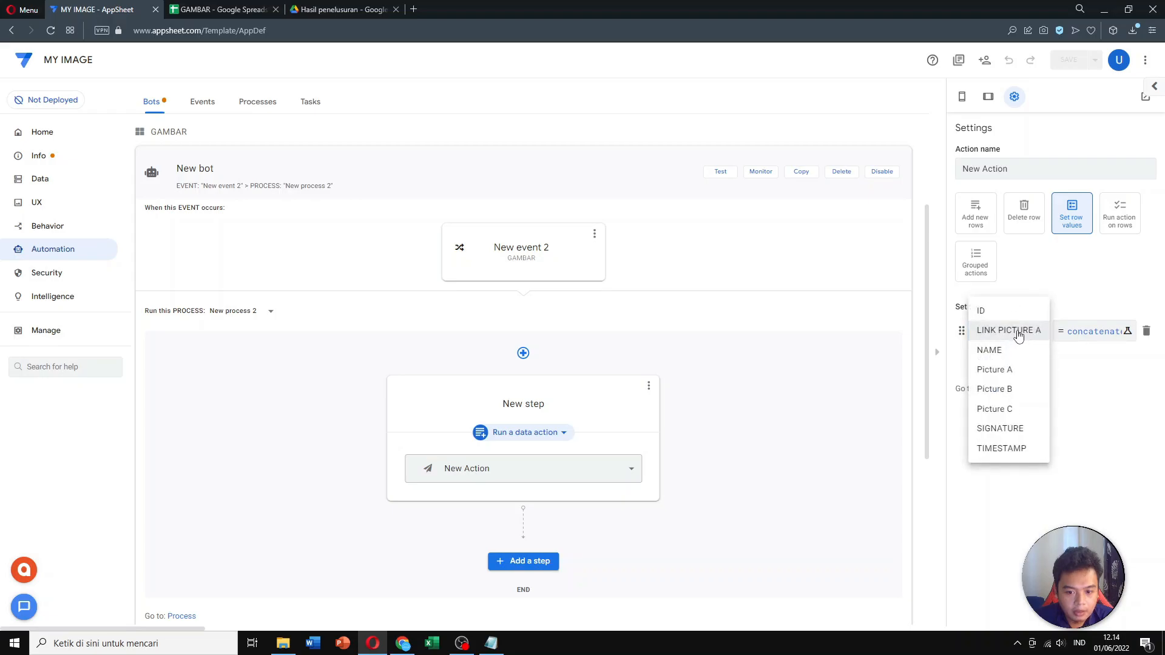
click(1019, 336)
click(242, 11)
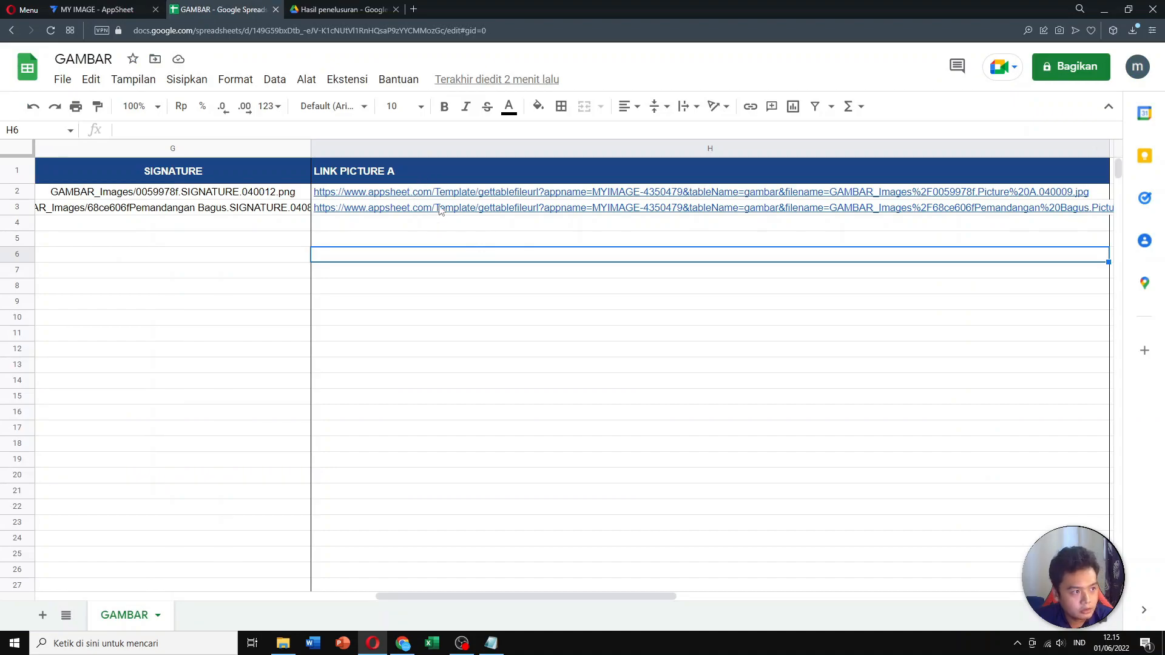
click(100, 10)
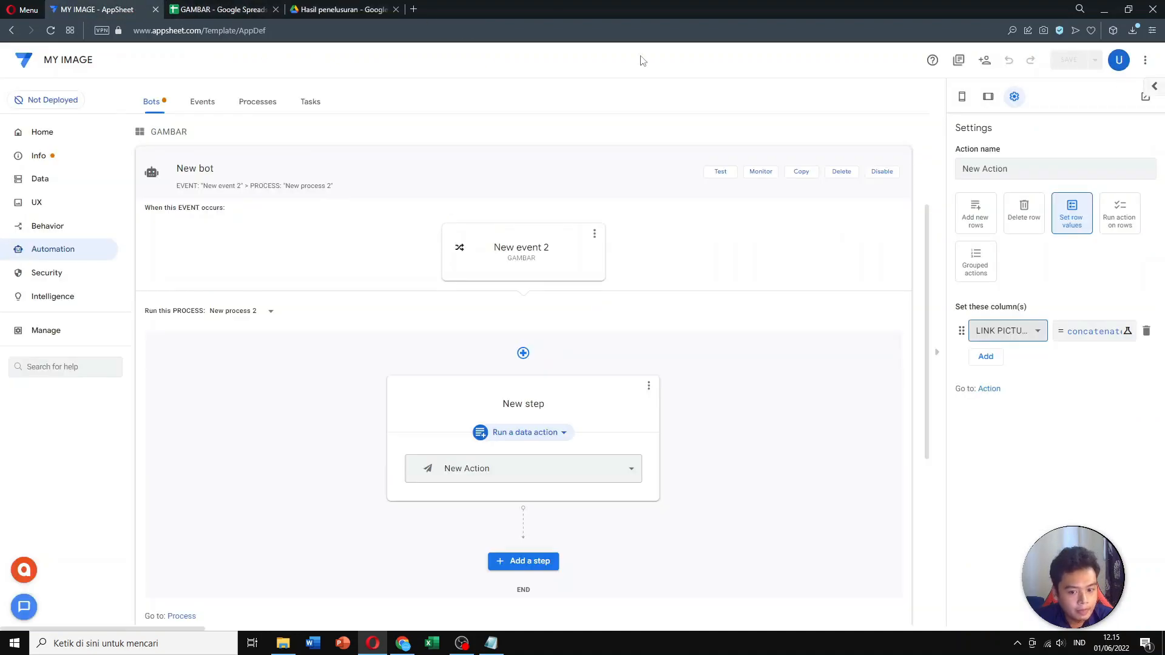
- Open the LINK PICTURE A expression and compare its appname value with the appName value in the AppSheet page address
click(1081, 330)
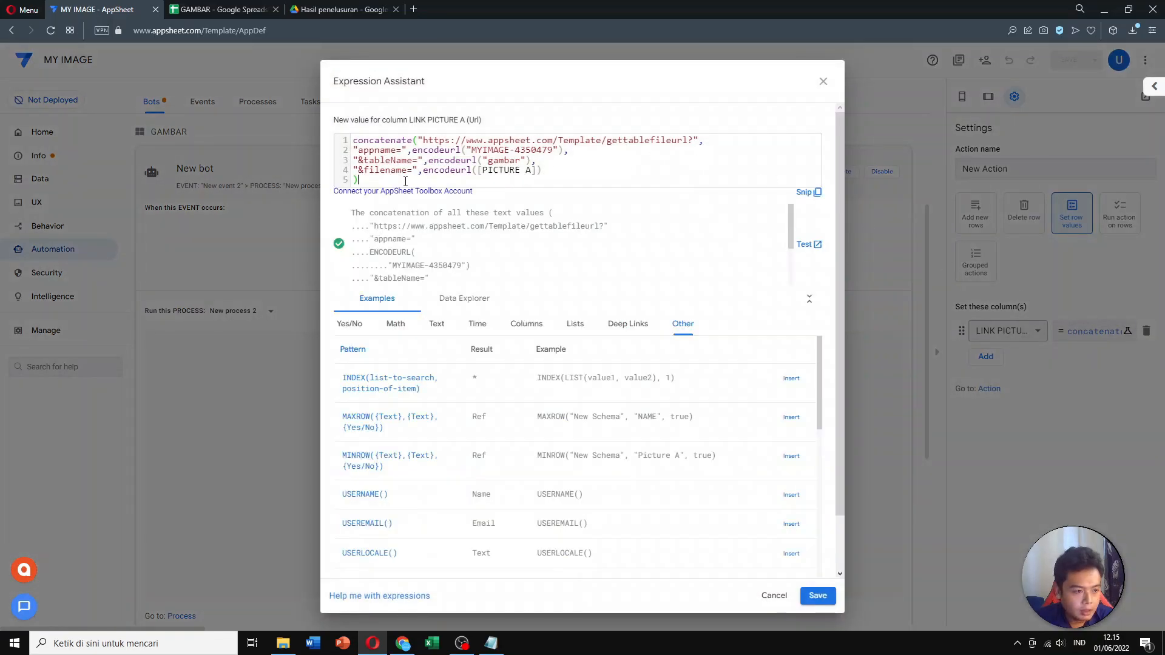
drag(353, 141, 462, 152)
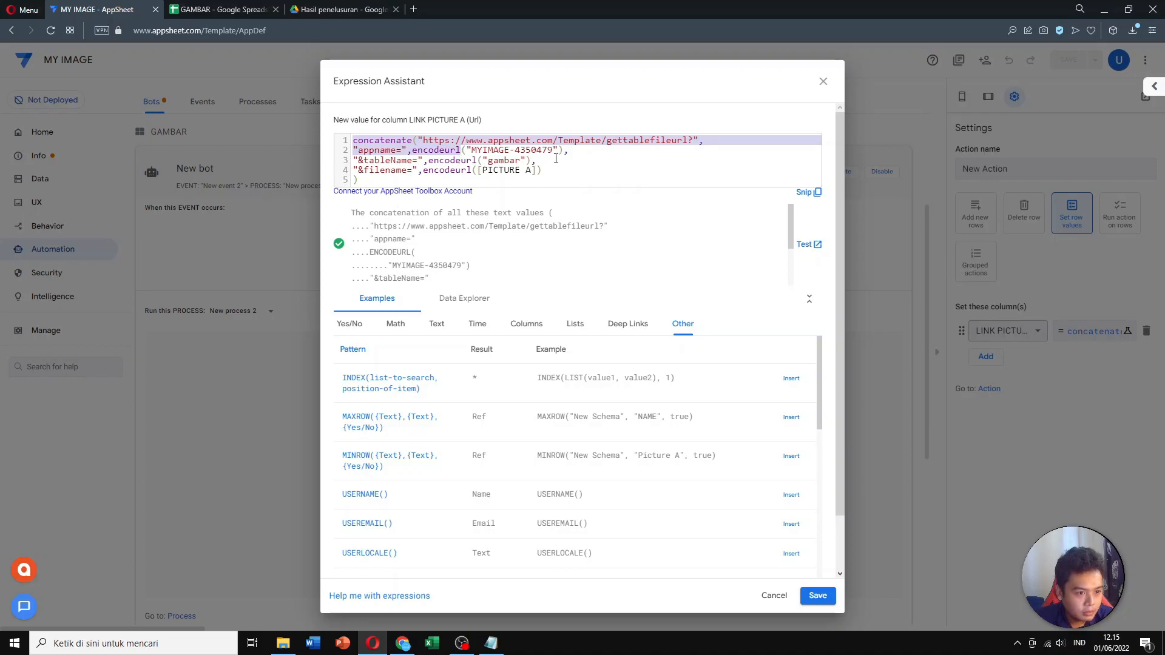
drag(554, 152, 474, 152)
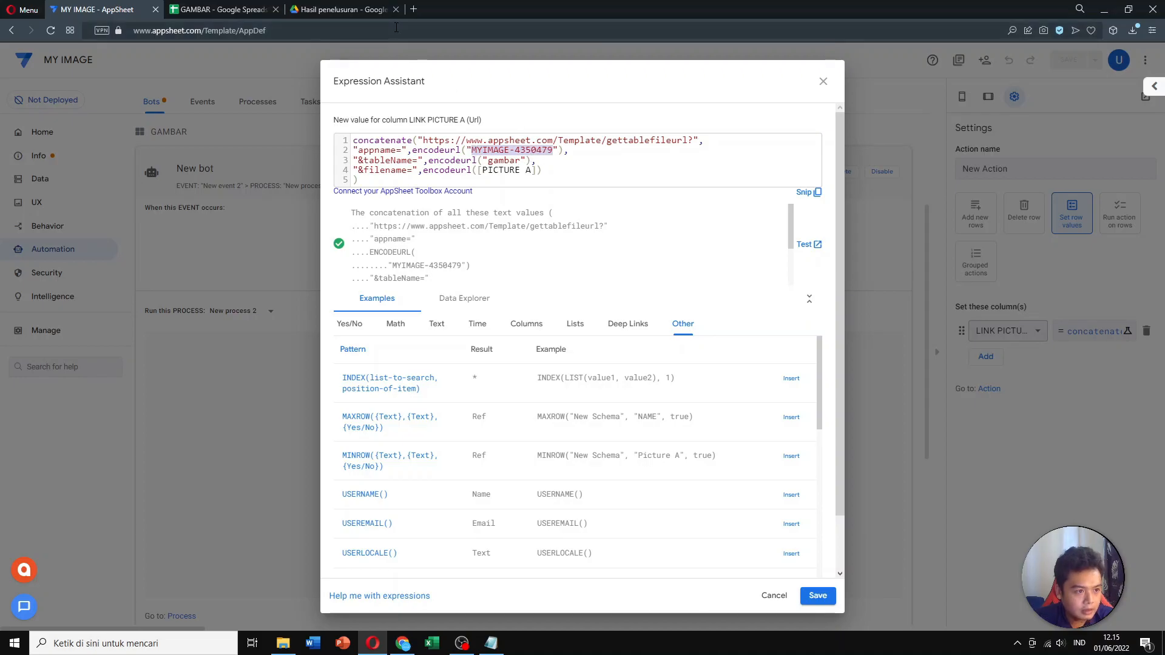
click(303, 31)
click(308, 31)
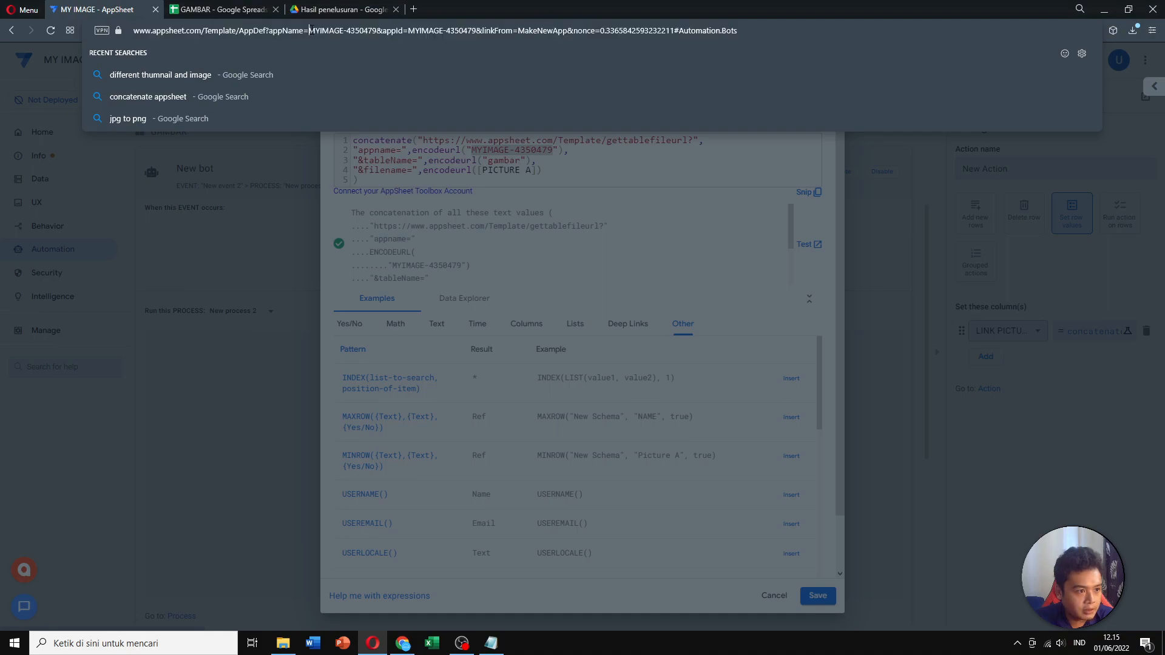
drag(309, 29, 377, 38)
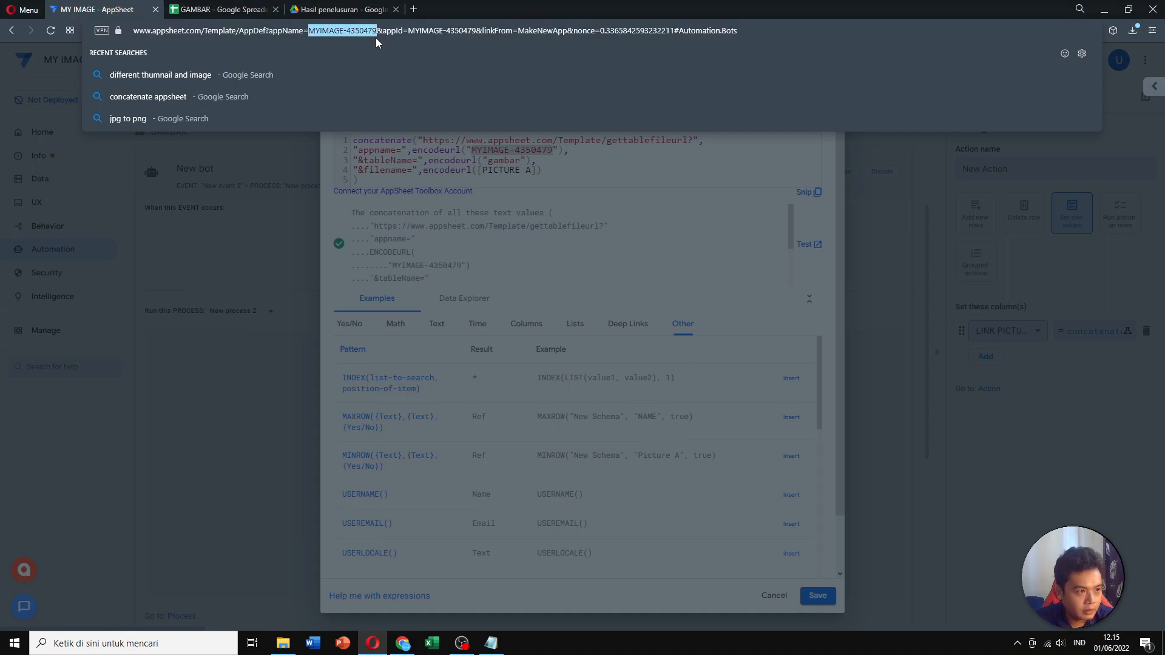
- Check the expression's tableName value "gambar" against the sheet name in the GAMBAR spreadsheet, then return to the expression in AppSheet
click(629, 247)
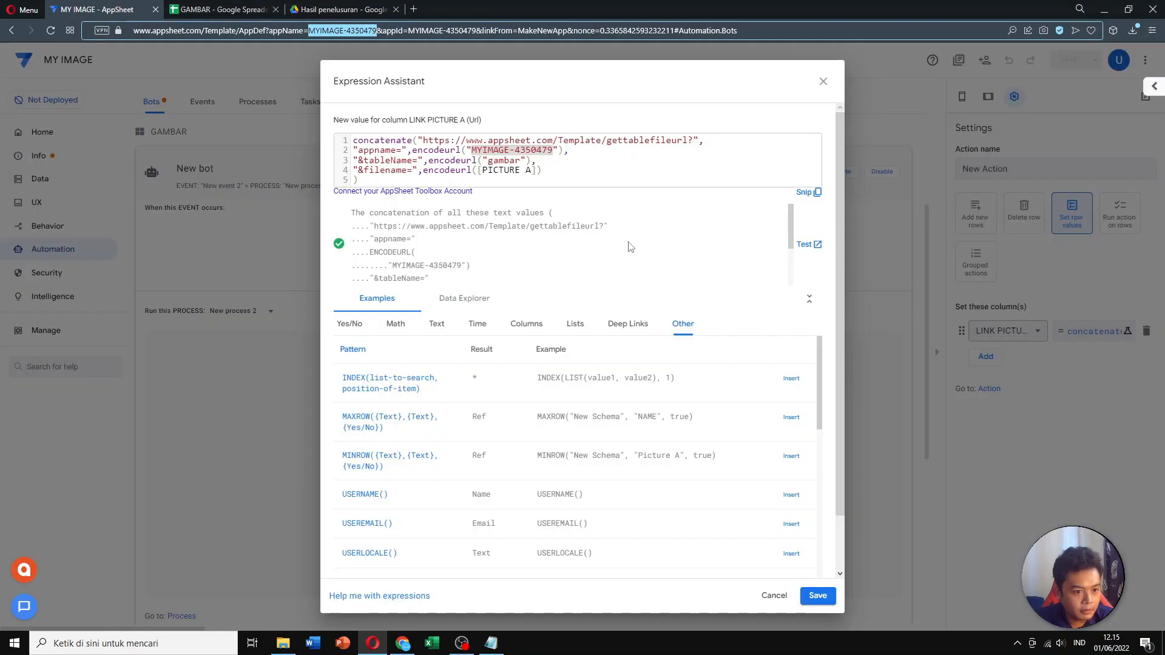
drag(355, 159, 489, 162)
click(505, 162)
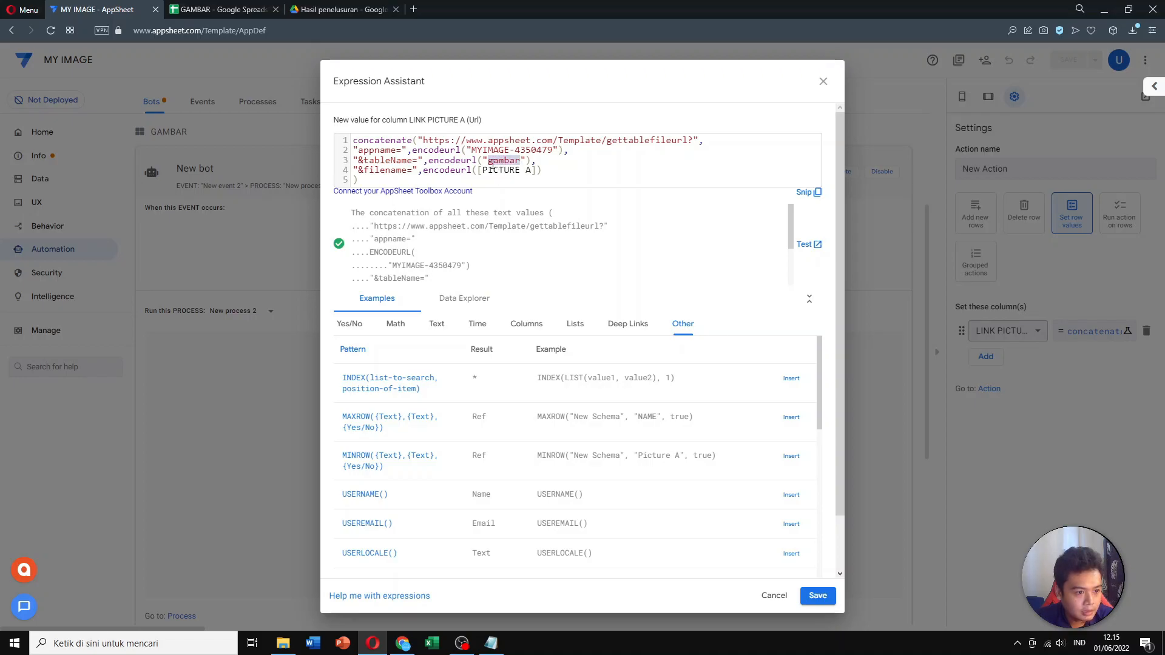
click(222, 10)
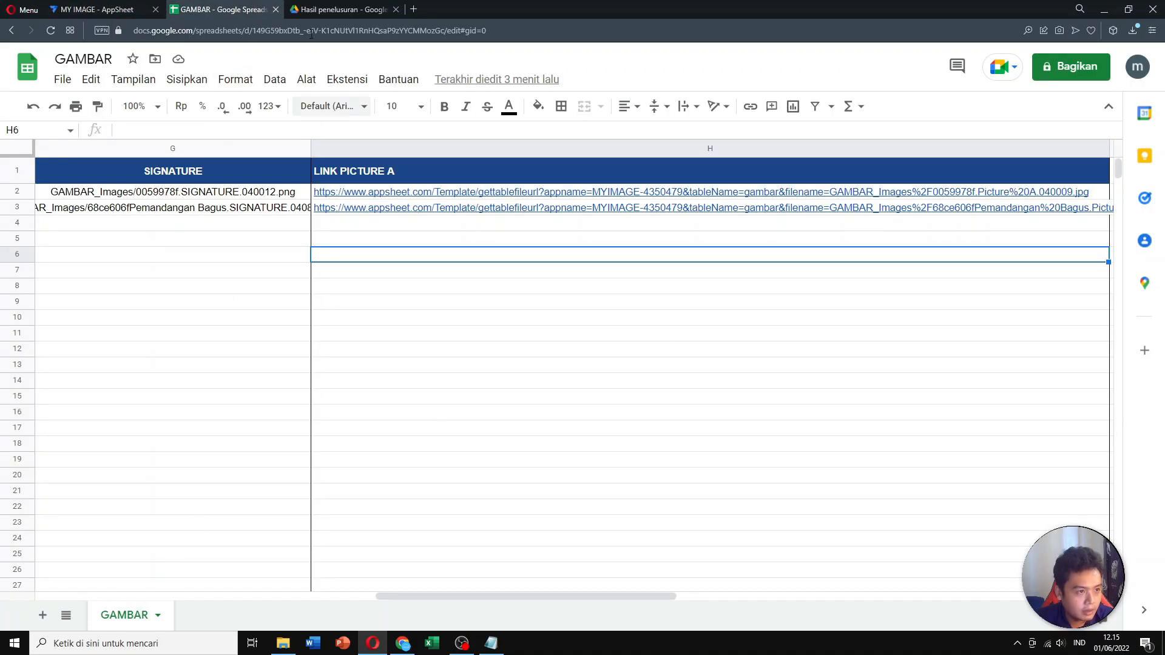
click(97, 9)
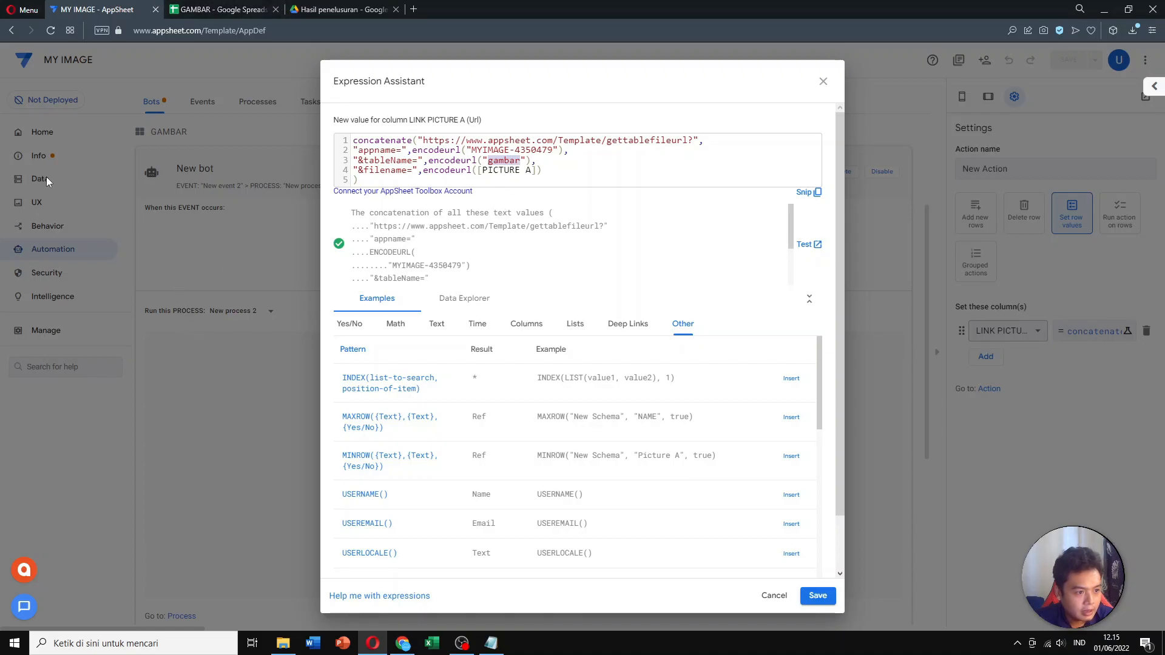
click(494, 162)
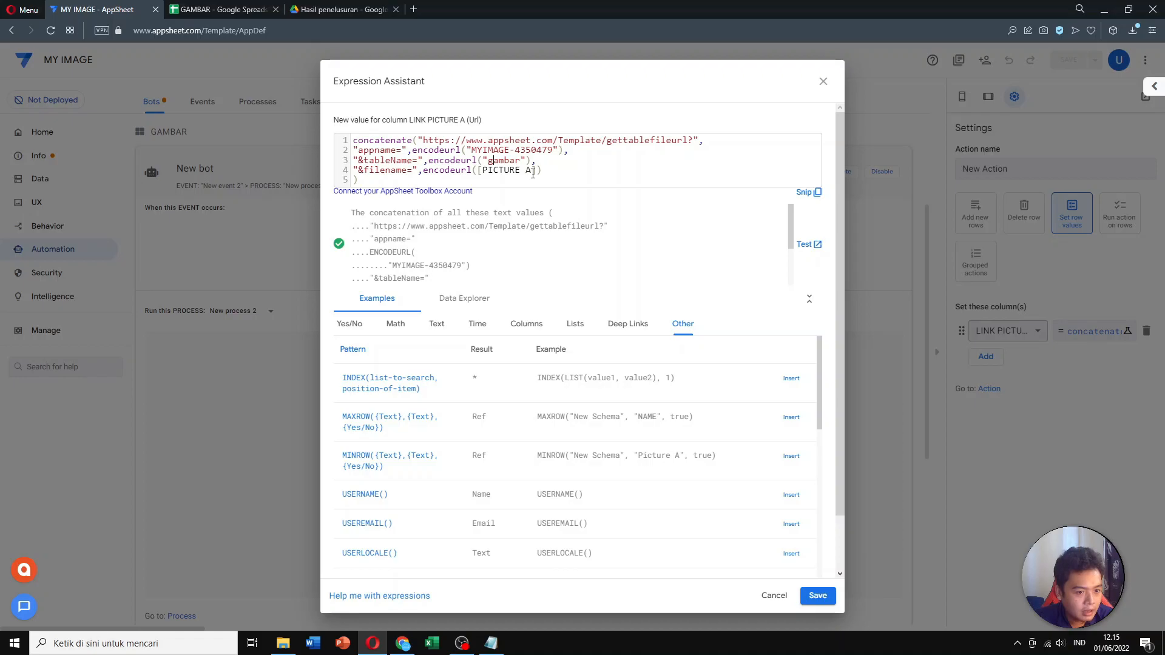
- Check the expression's [PICTURE A] reference against the Picture A column in the spreadsheet, then save the expression in AppSheet
drag(533, 173, 485, 172)
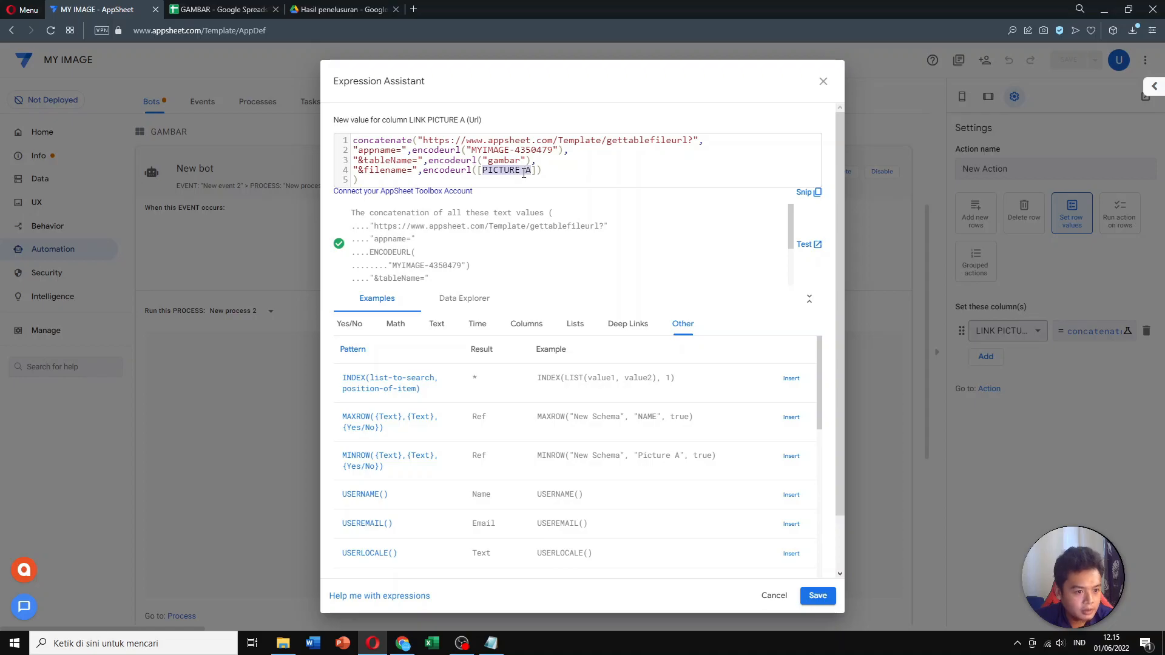
click(221, 9)
drag(447, 595, 169, 596)
click(302, 193)
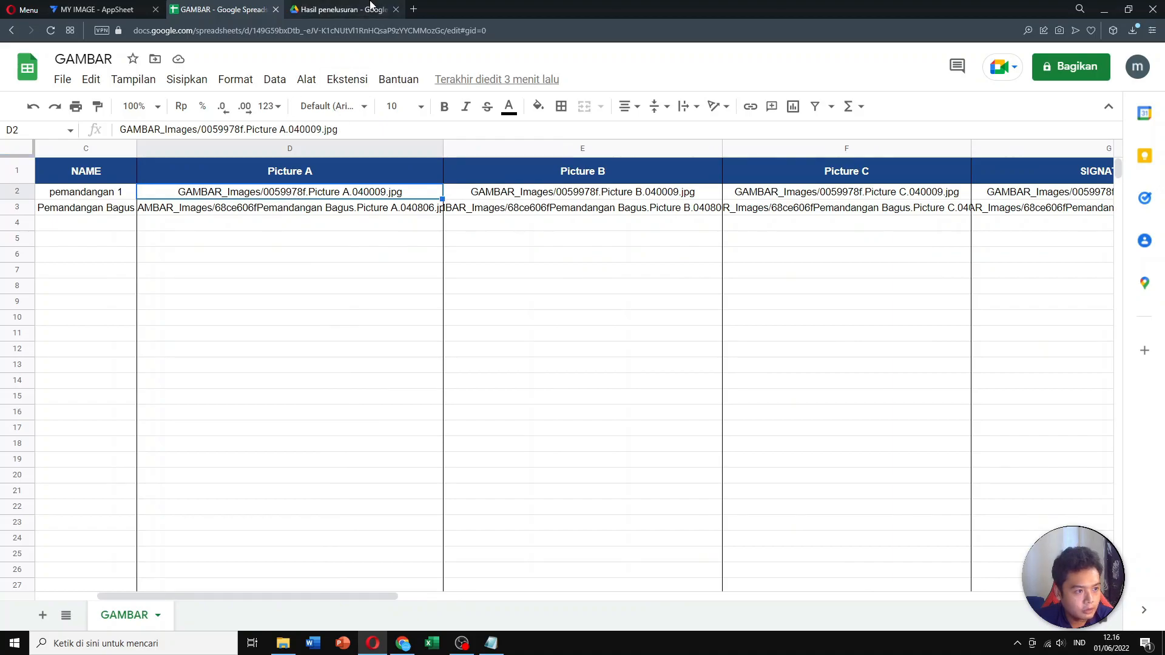
click(97, 9)
click(447, 180)
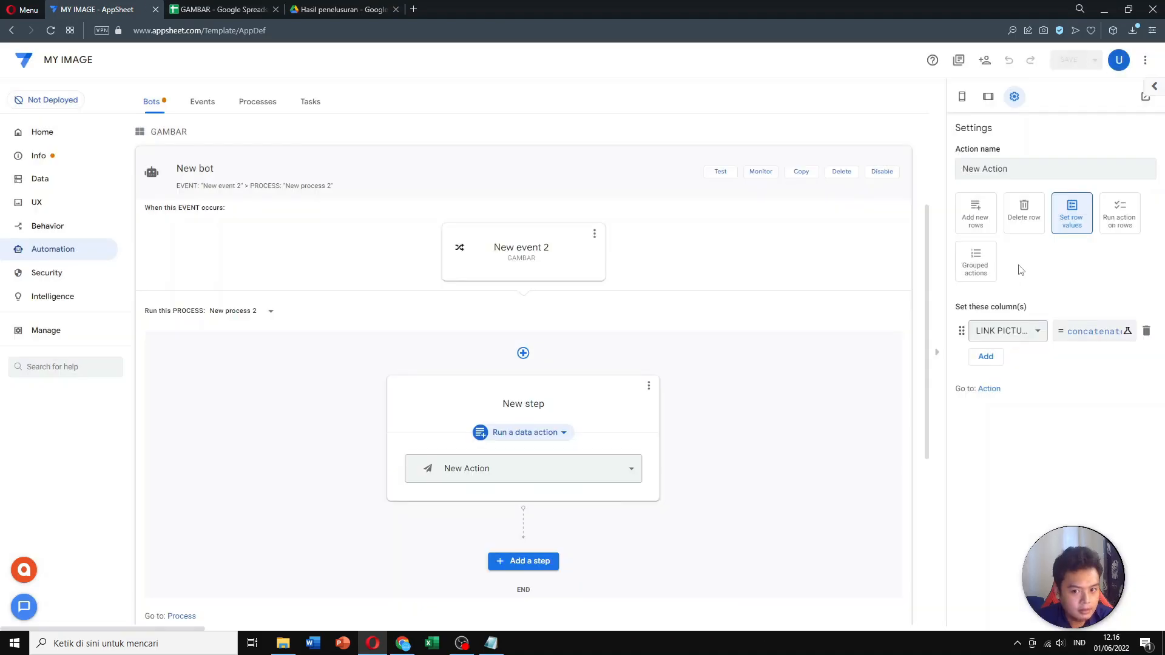
click(817, 596)
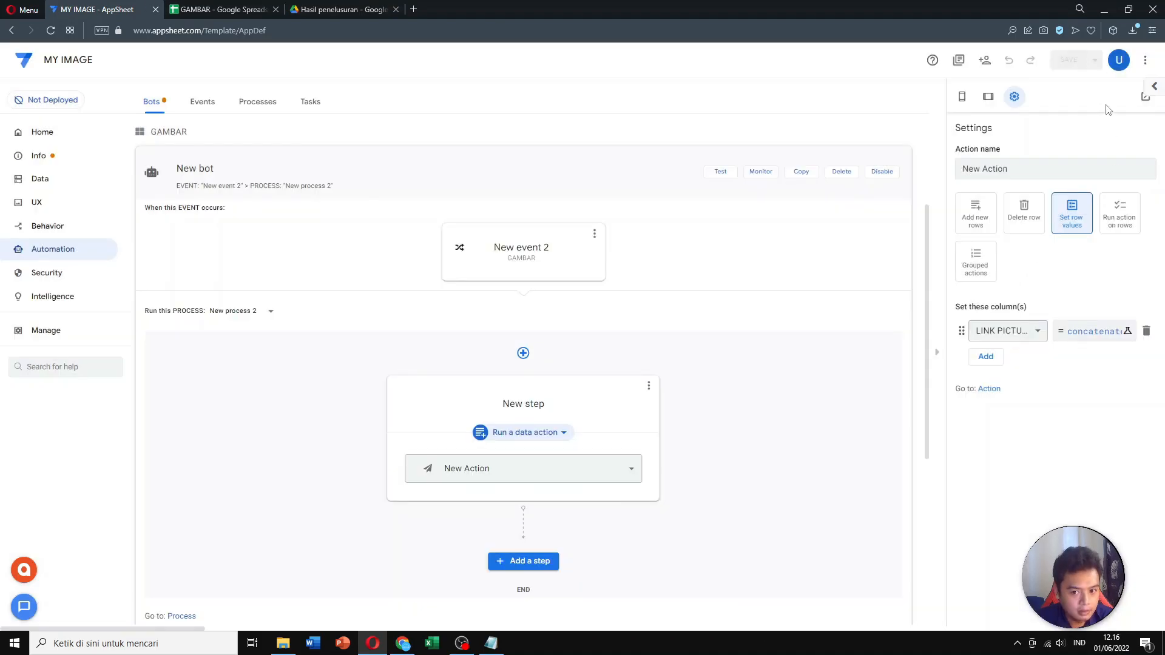
- Review New Action in the GAMBAR behavior settings, including its LINK PICTURE A expression, and close the expression unchanged
click(54, 227)
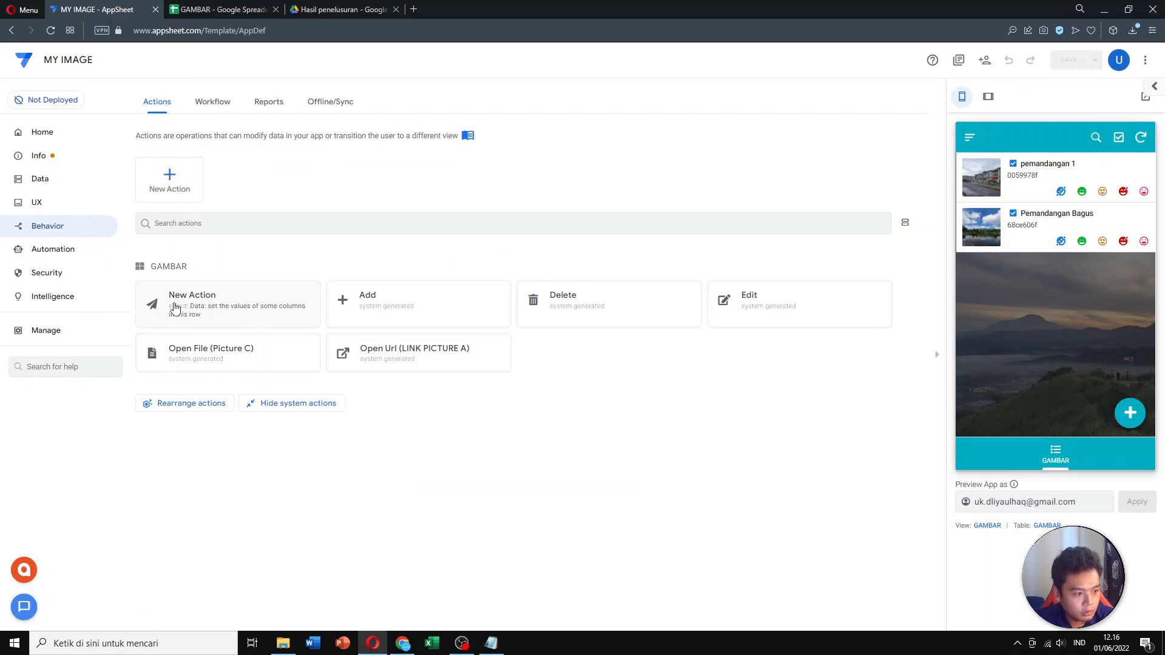
click(239, 303)
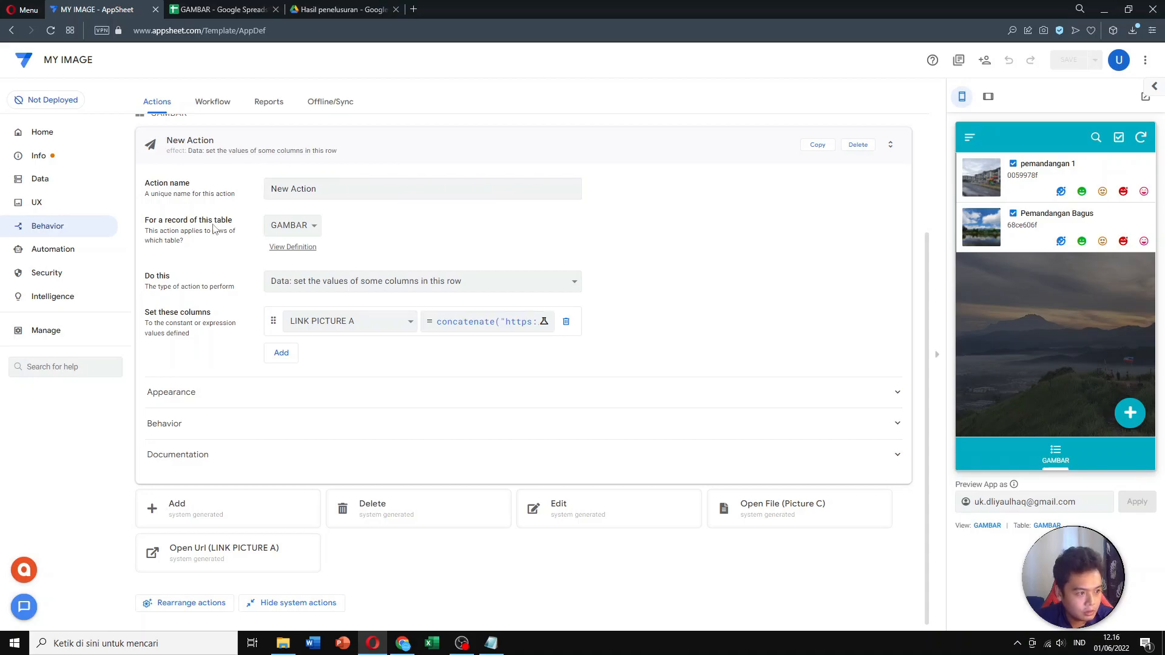
click(489, 328)
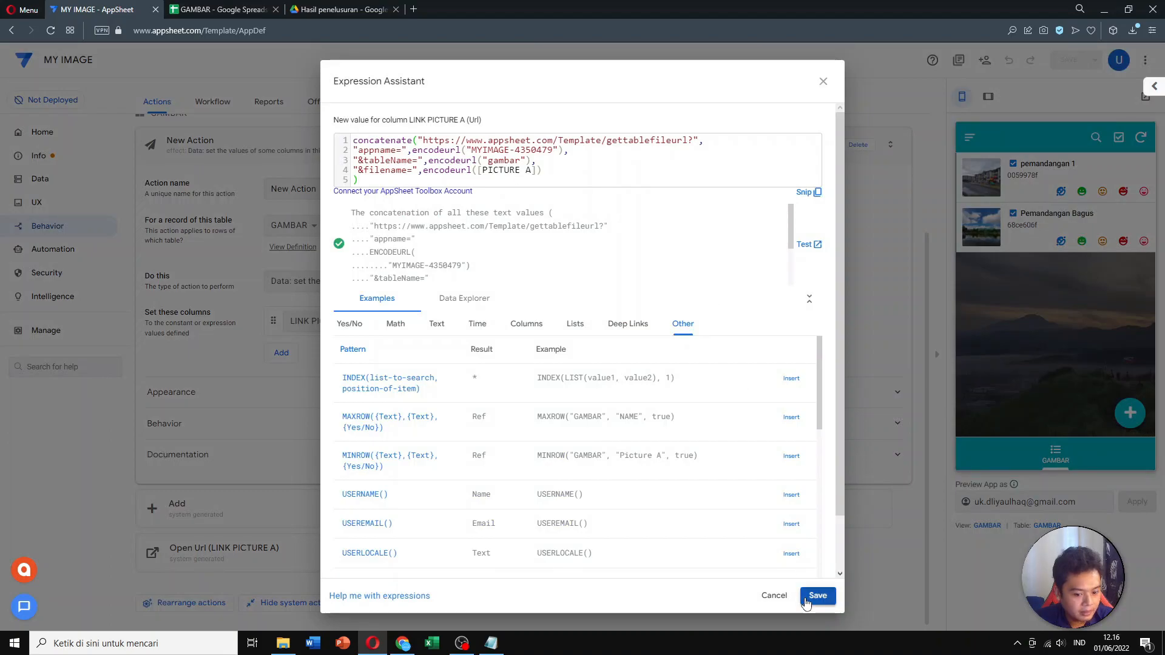
click(786, 601)
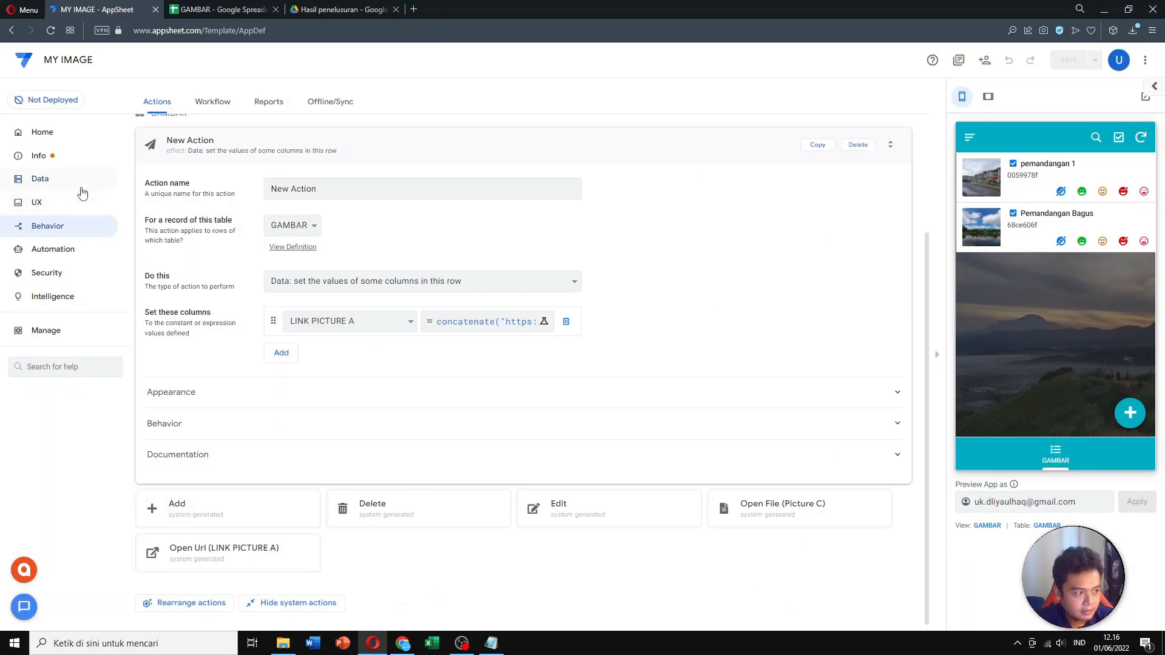
- Show the app preview in tablet layout with the GAMBAR view
scroll(660, 265, up, 2)
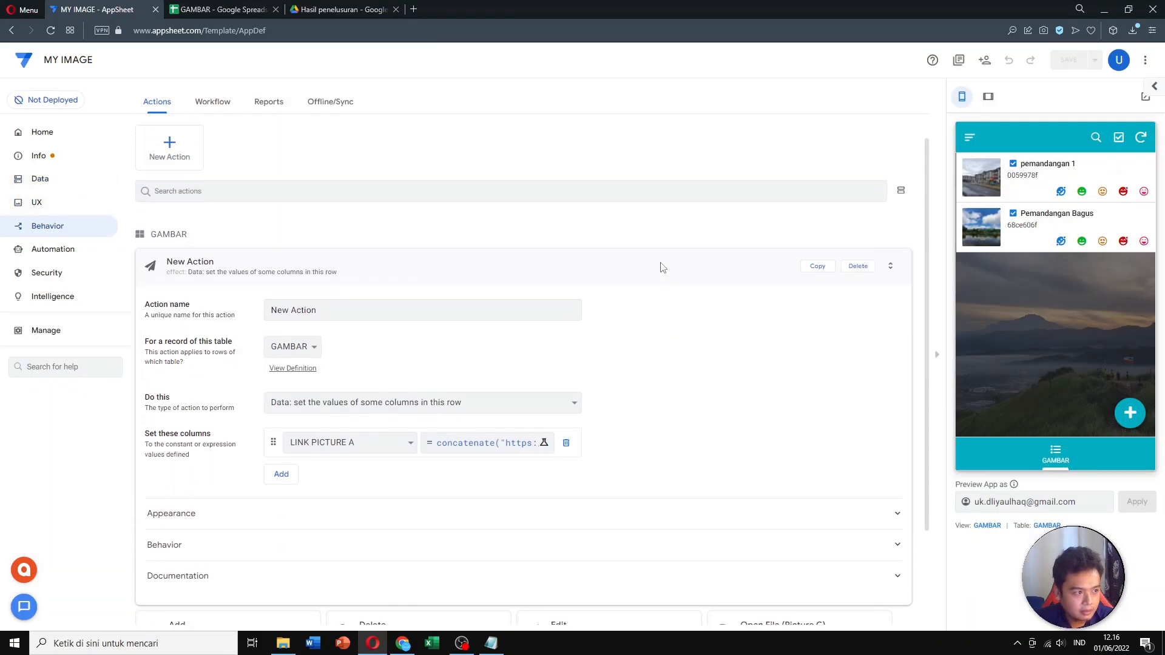
click(988, 97)
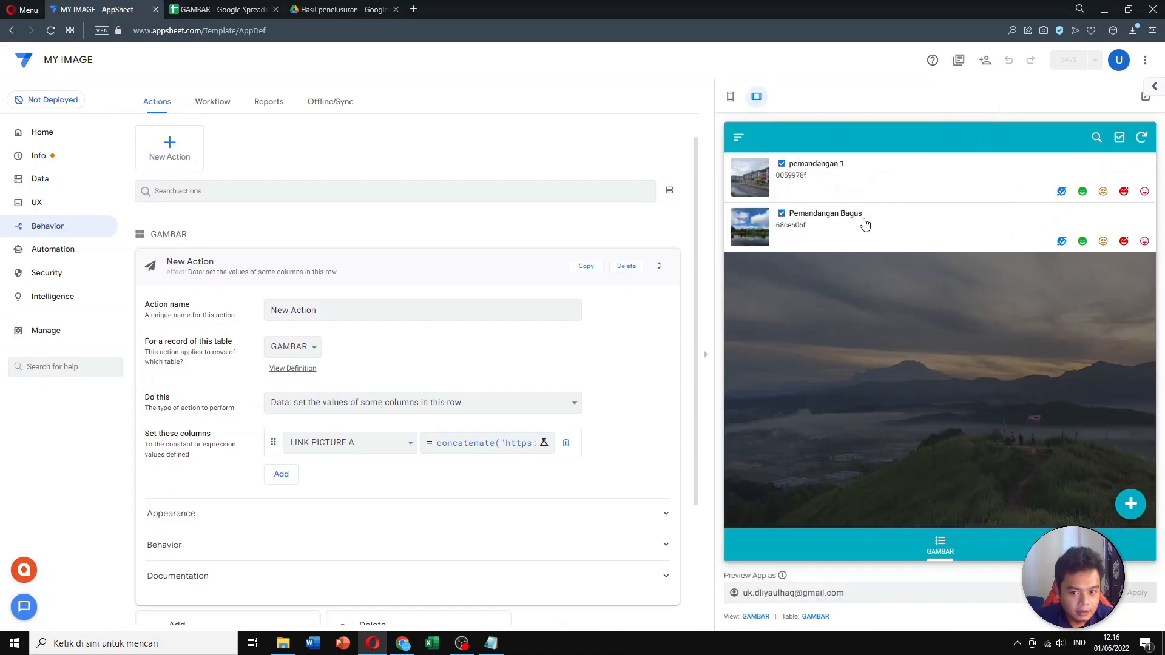
click(944, 556)
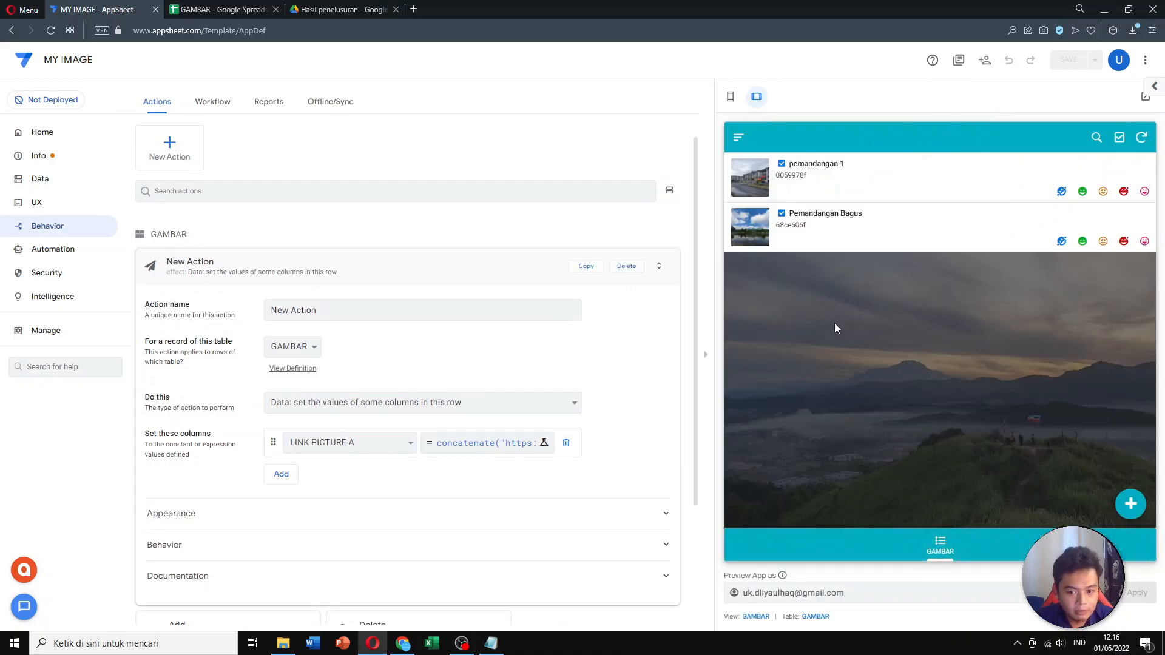